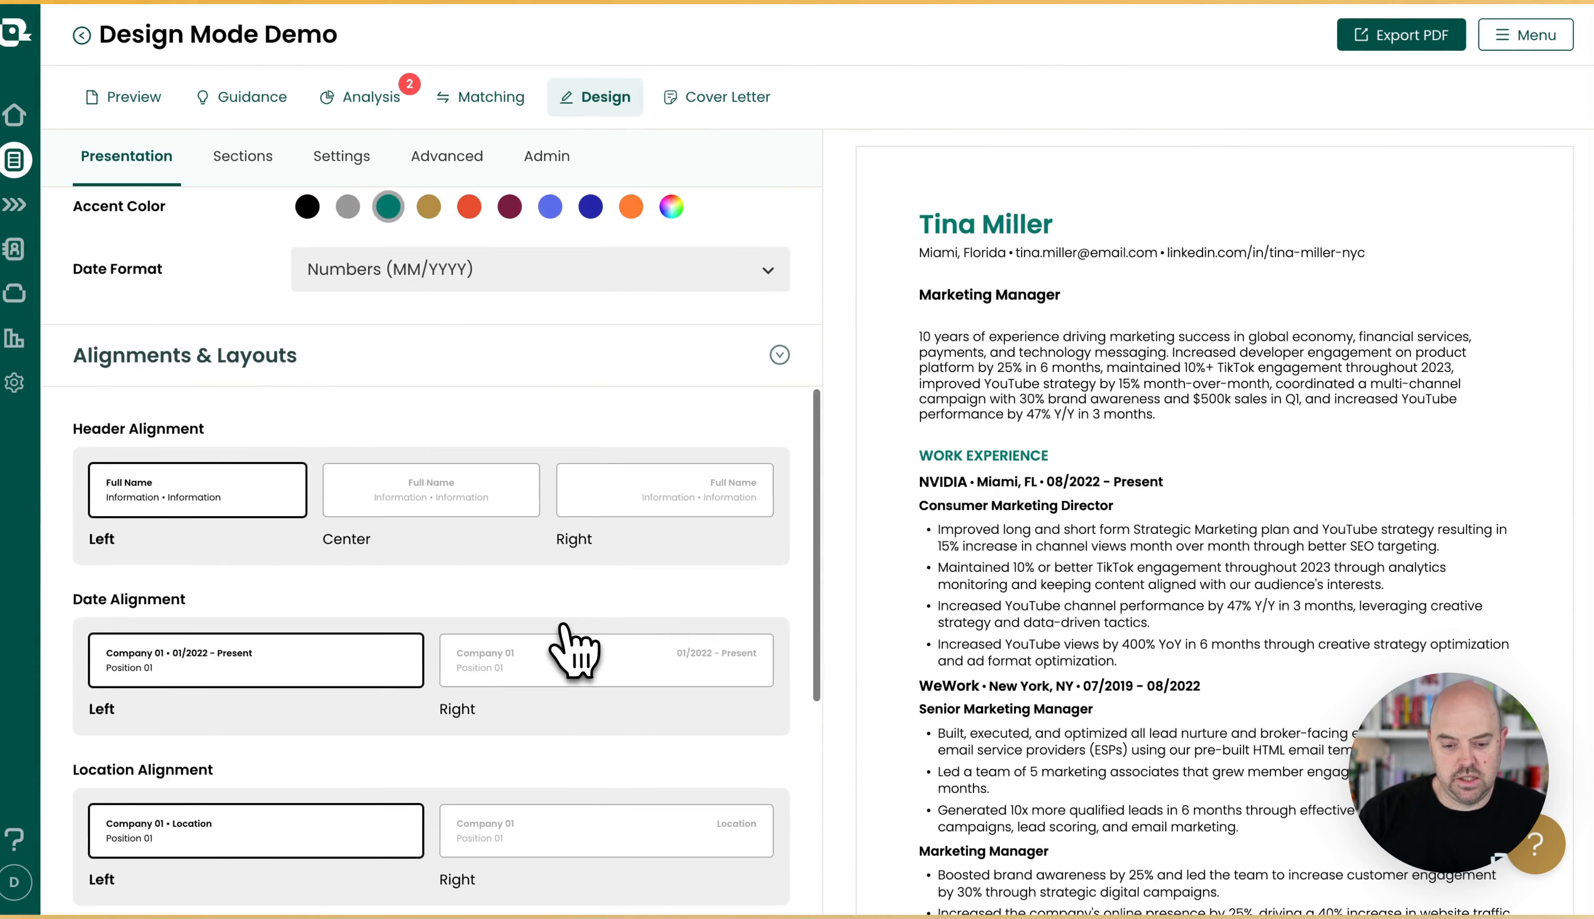
Preview several layouts in the template library and save the one-column template with a horizontal bar above the name.
{"action": "scroll", "coordinate": [562, 640], "scroll_direction": "up", "scroll_amount": 15}
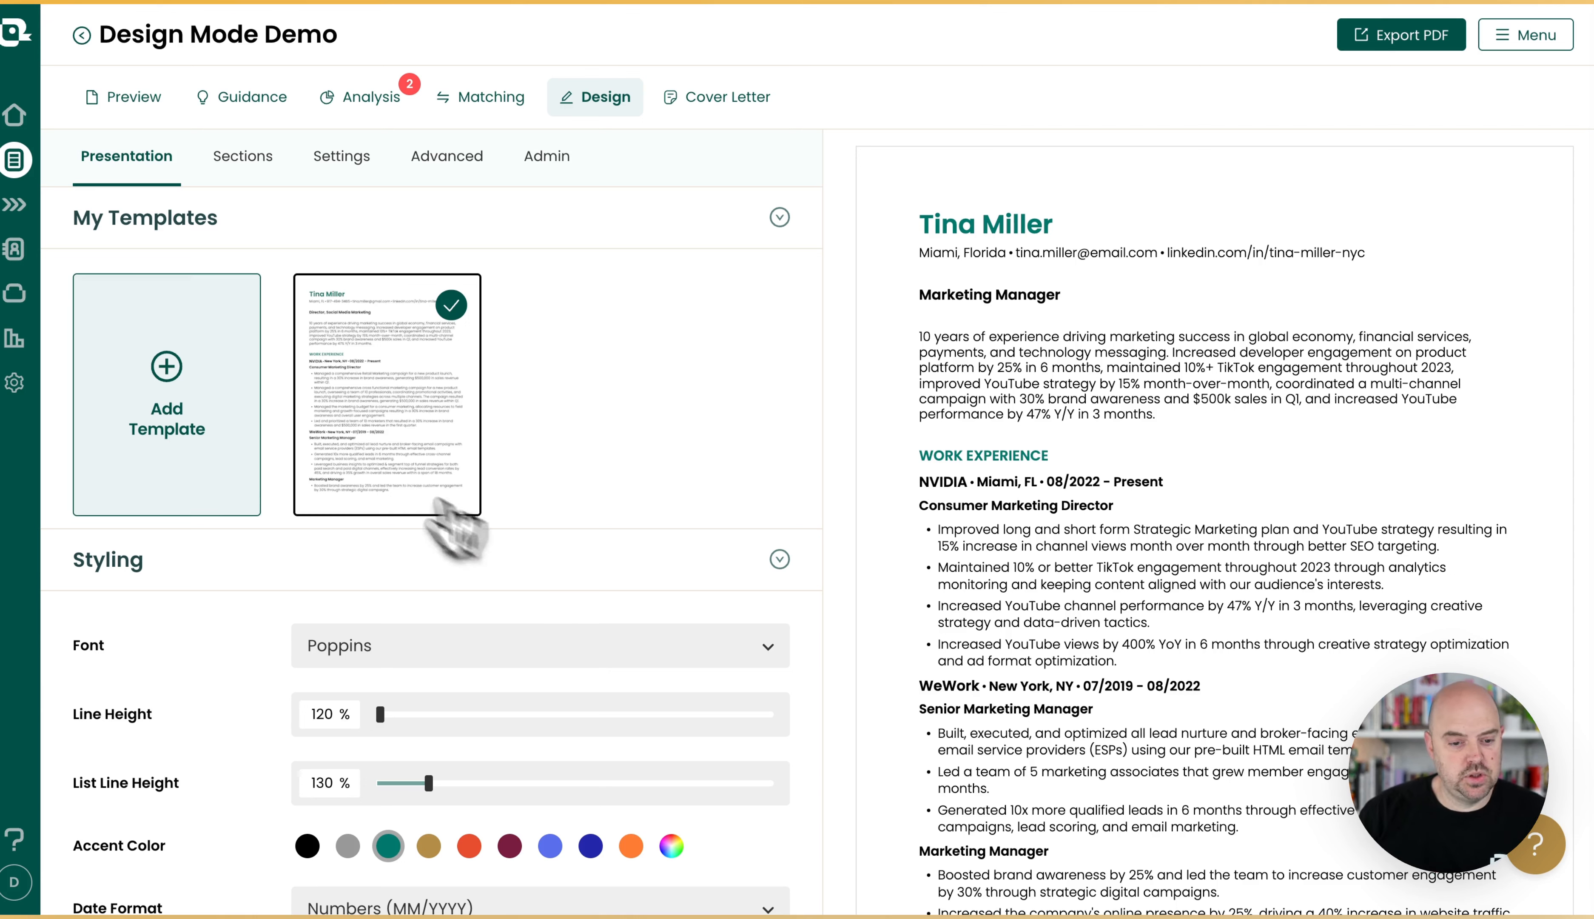
{"action": "left_click", "coordinate": [174, 391]}
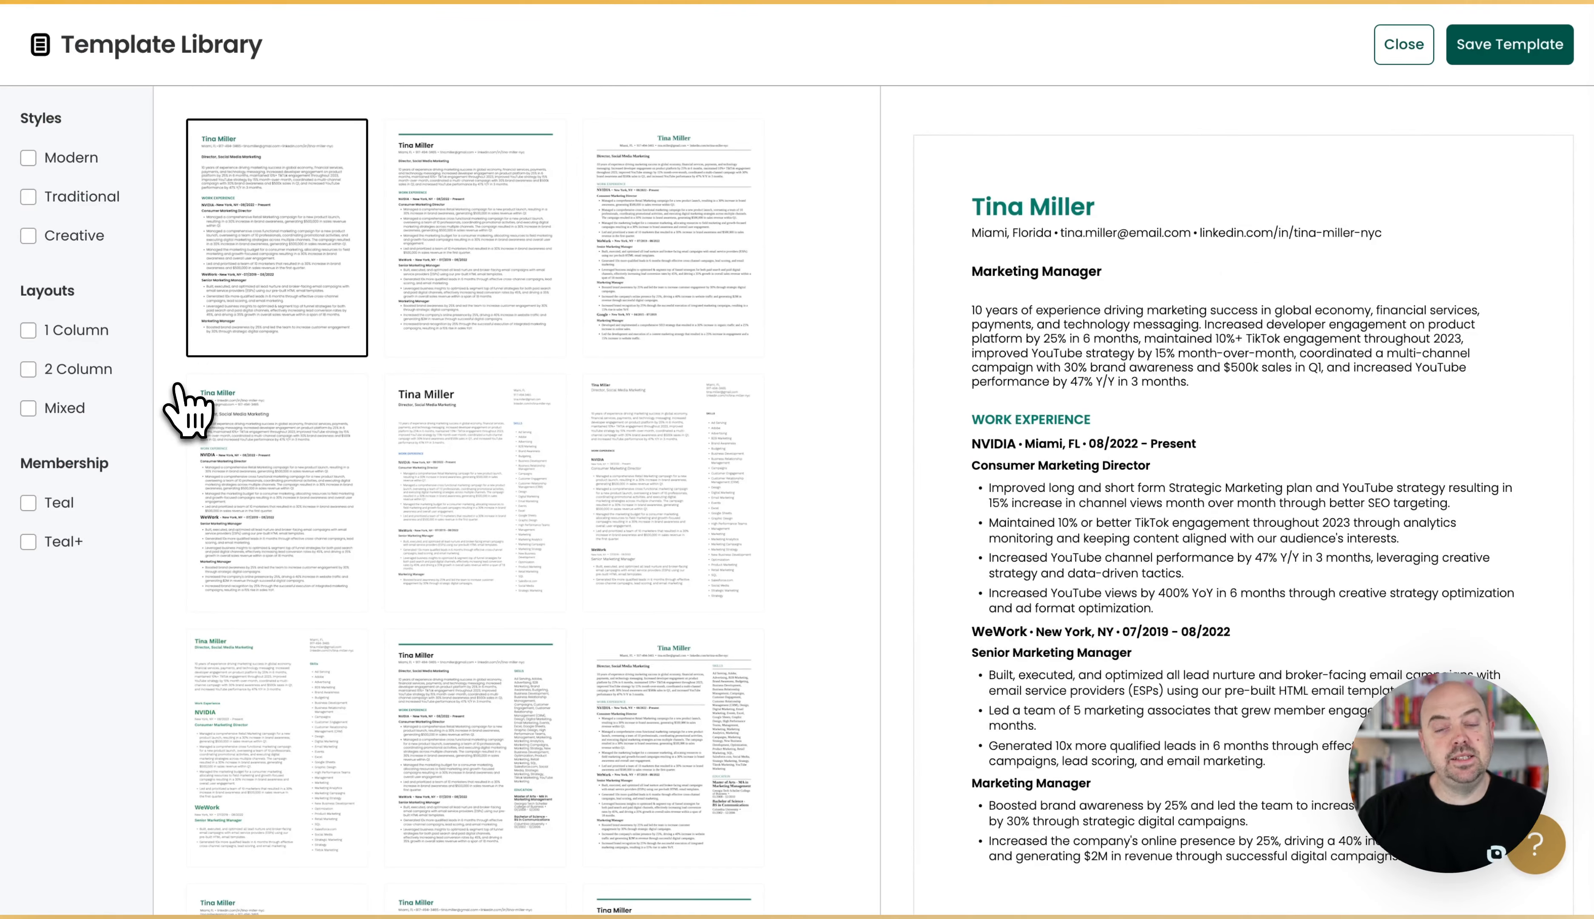
{"action": "left_click", "coordinate": [537, 288]}
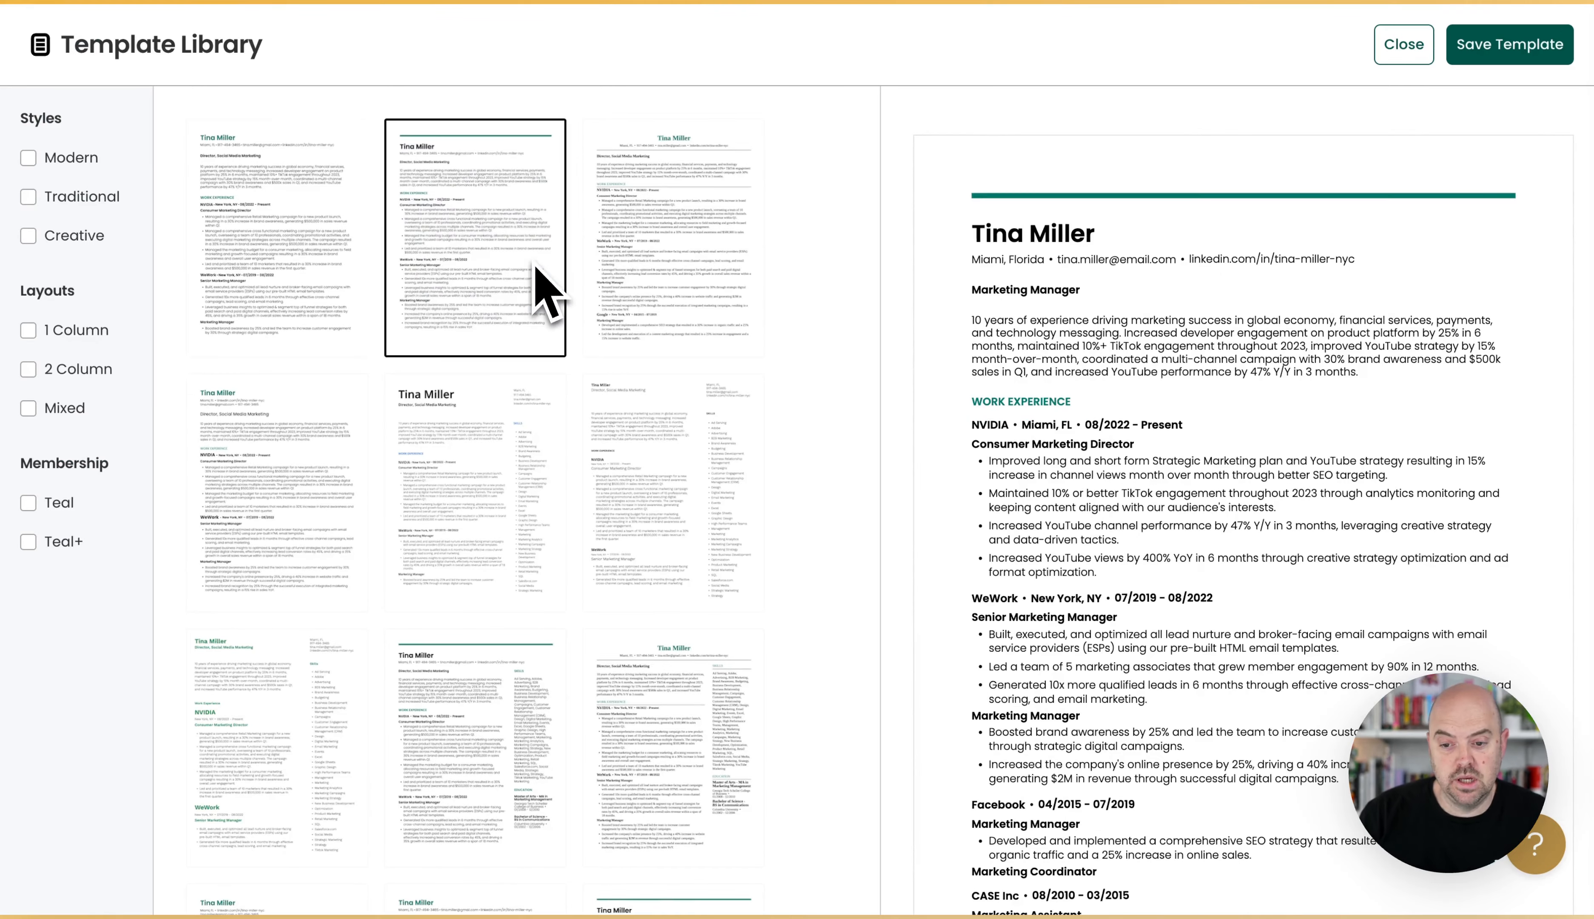
{"action": "left_click", "coordinate": [688, 303]}
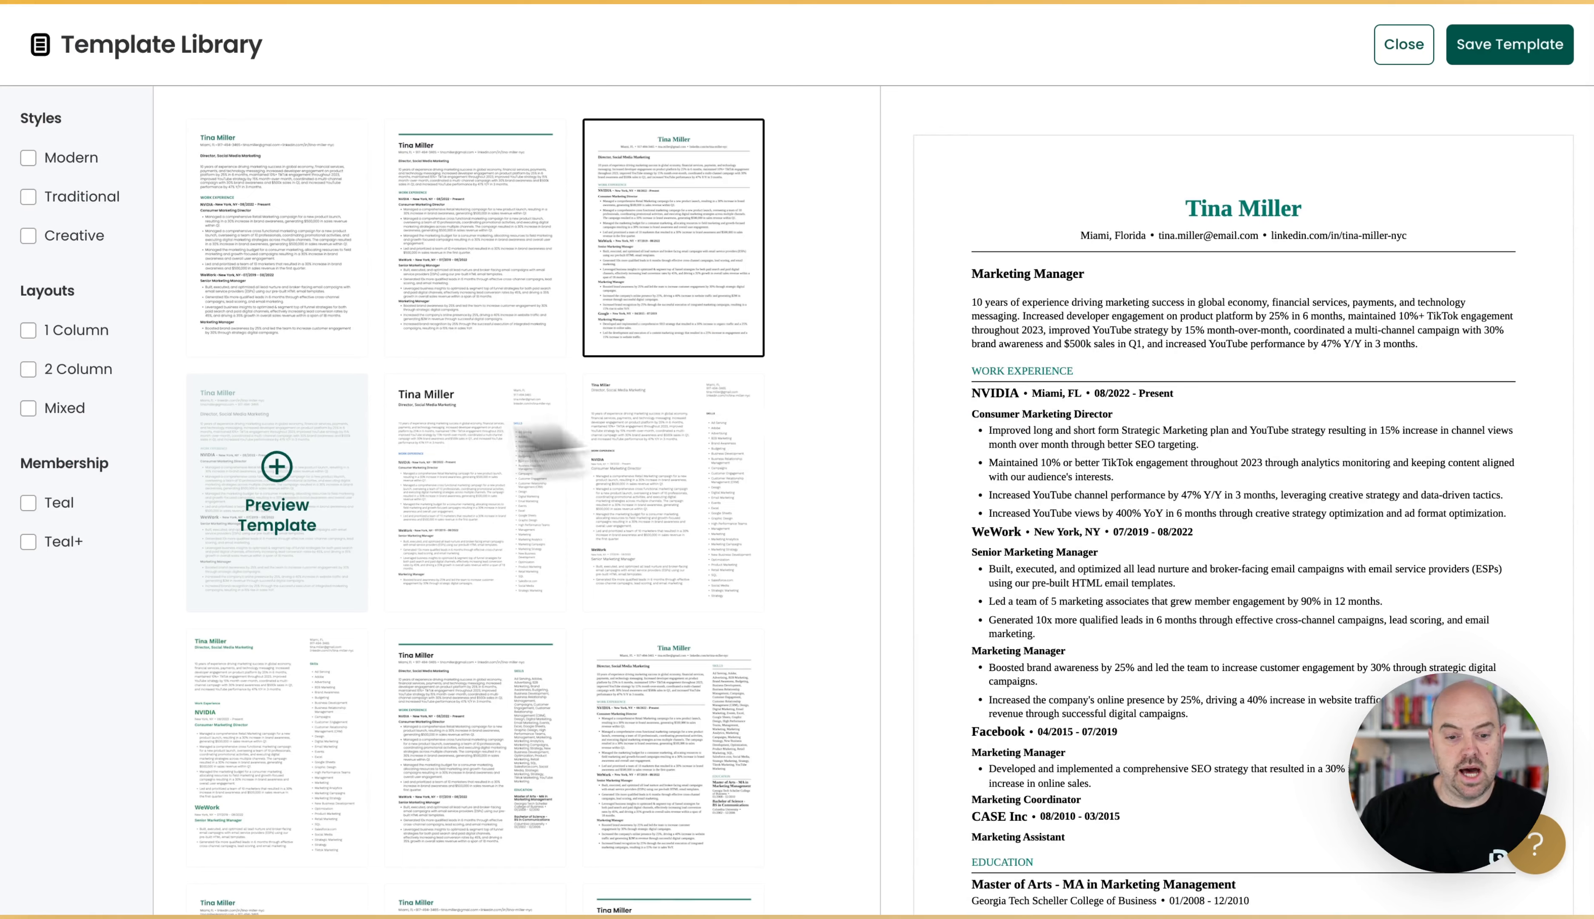
{"action": "left_click", "coordinate": [273, 459]}
{"action": "left_click", "coordinate": [520, 456]}
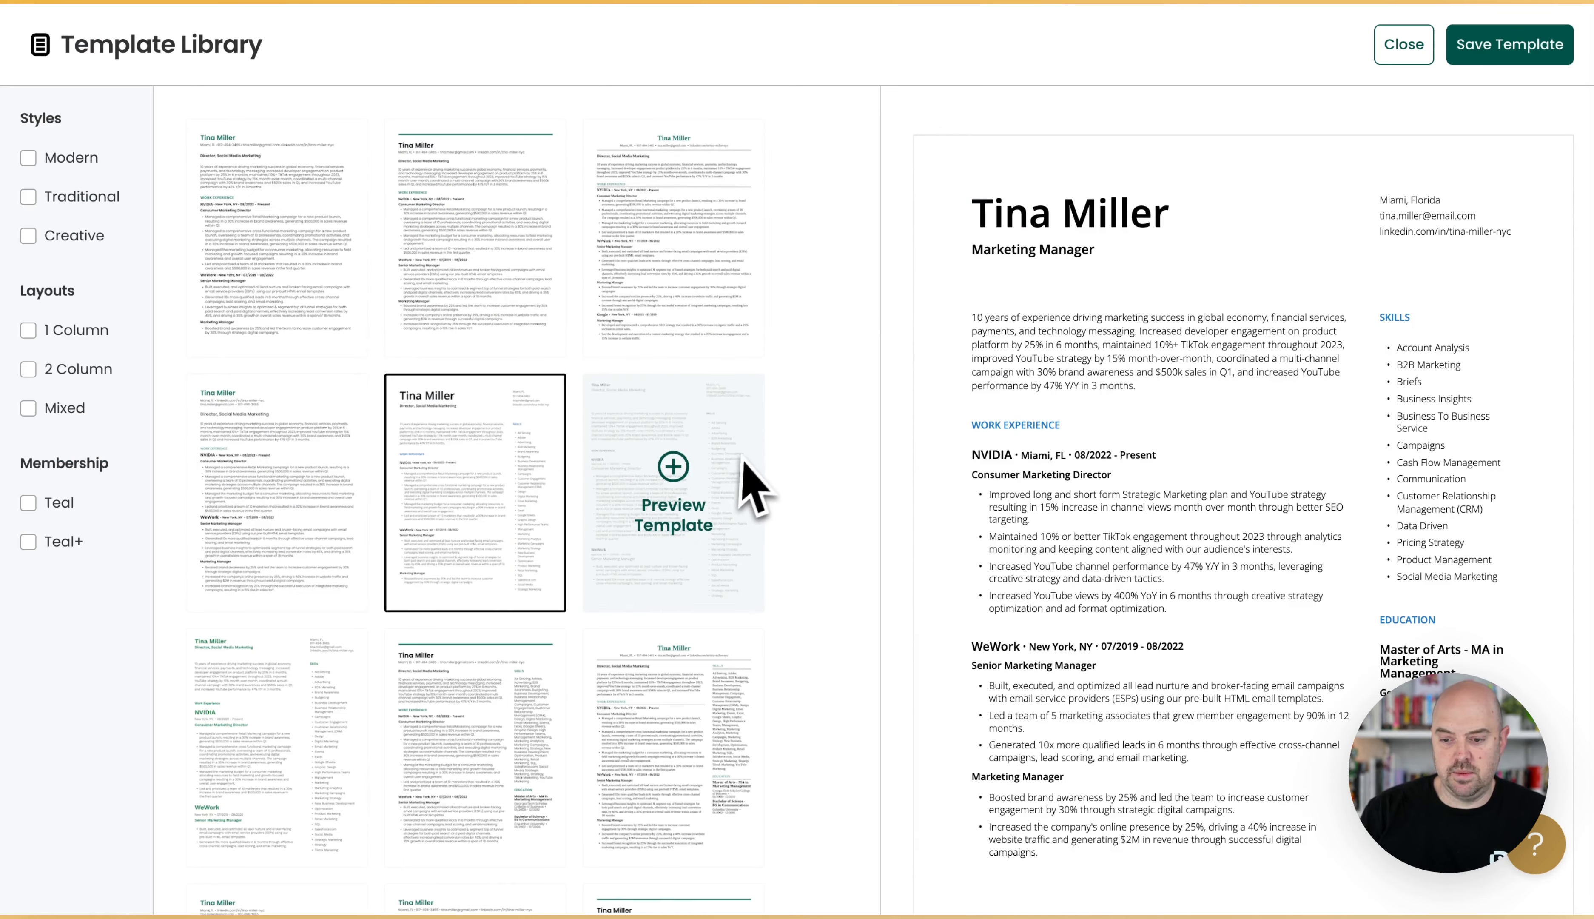
{"action": "left_click", "coordinate": [737, 446]}
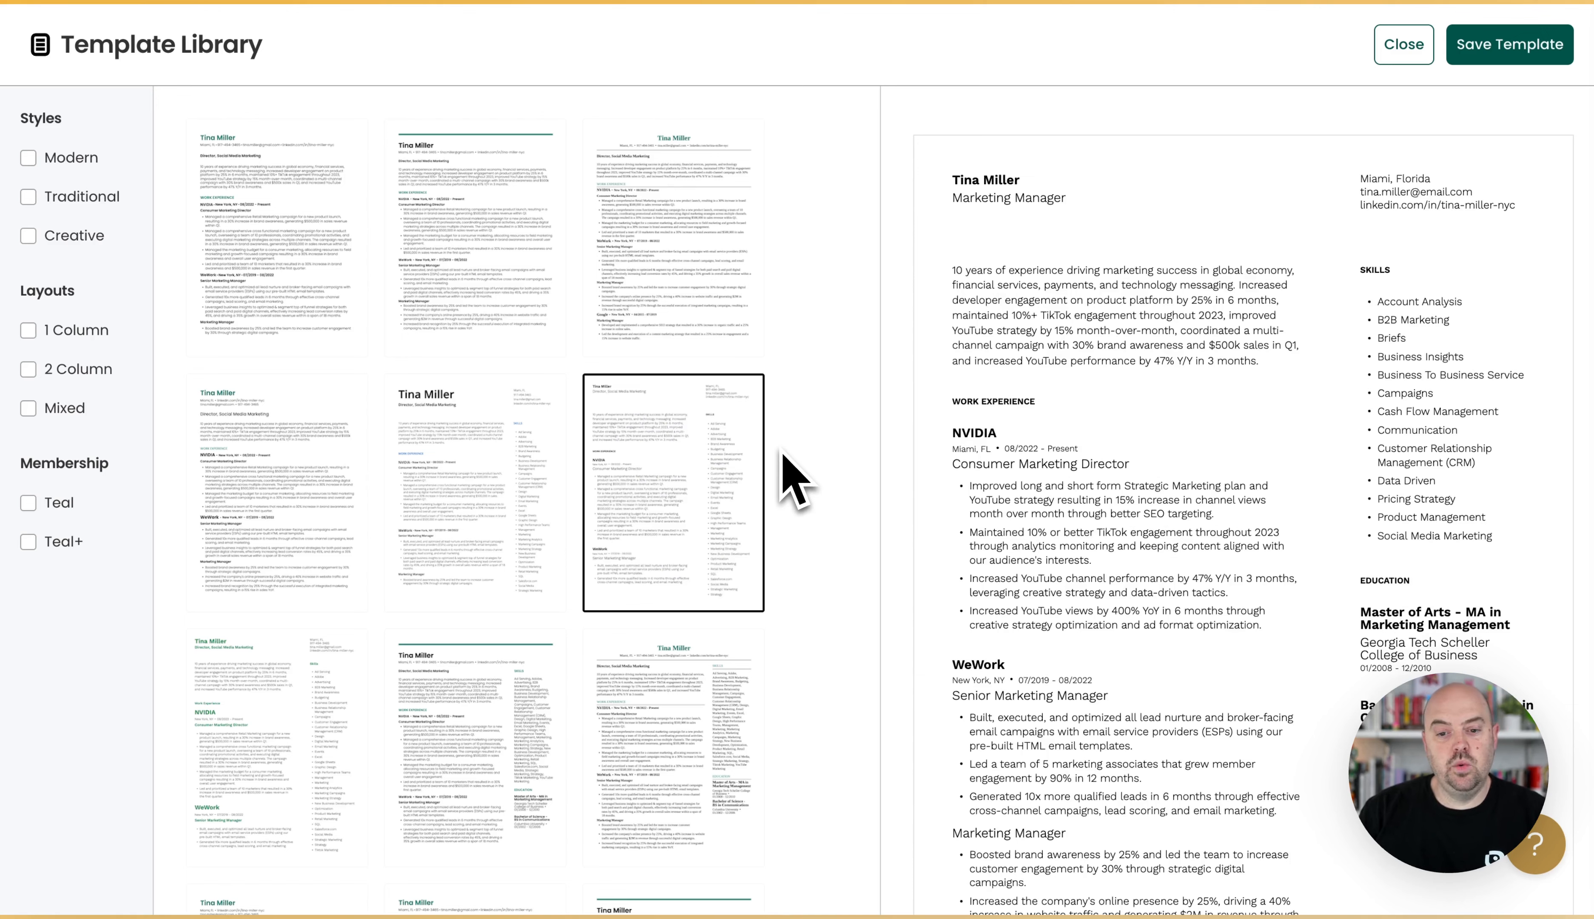
{"action": "left_click", "coordinate": [421, 311]}
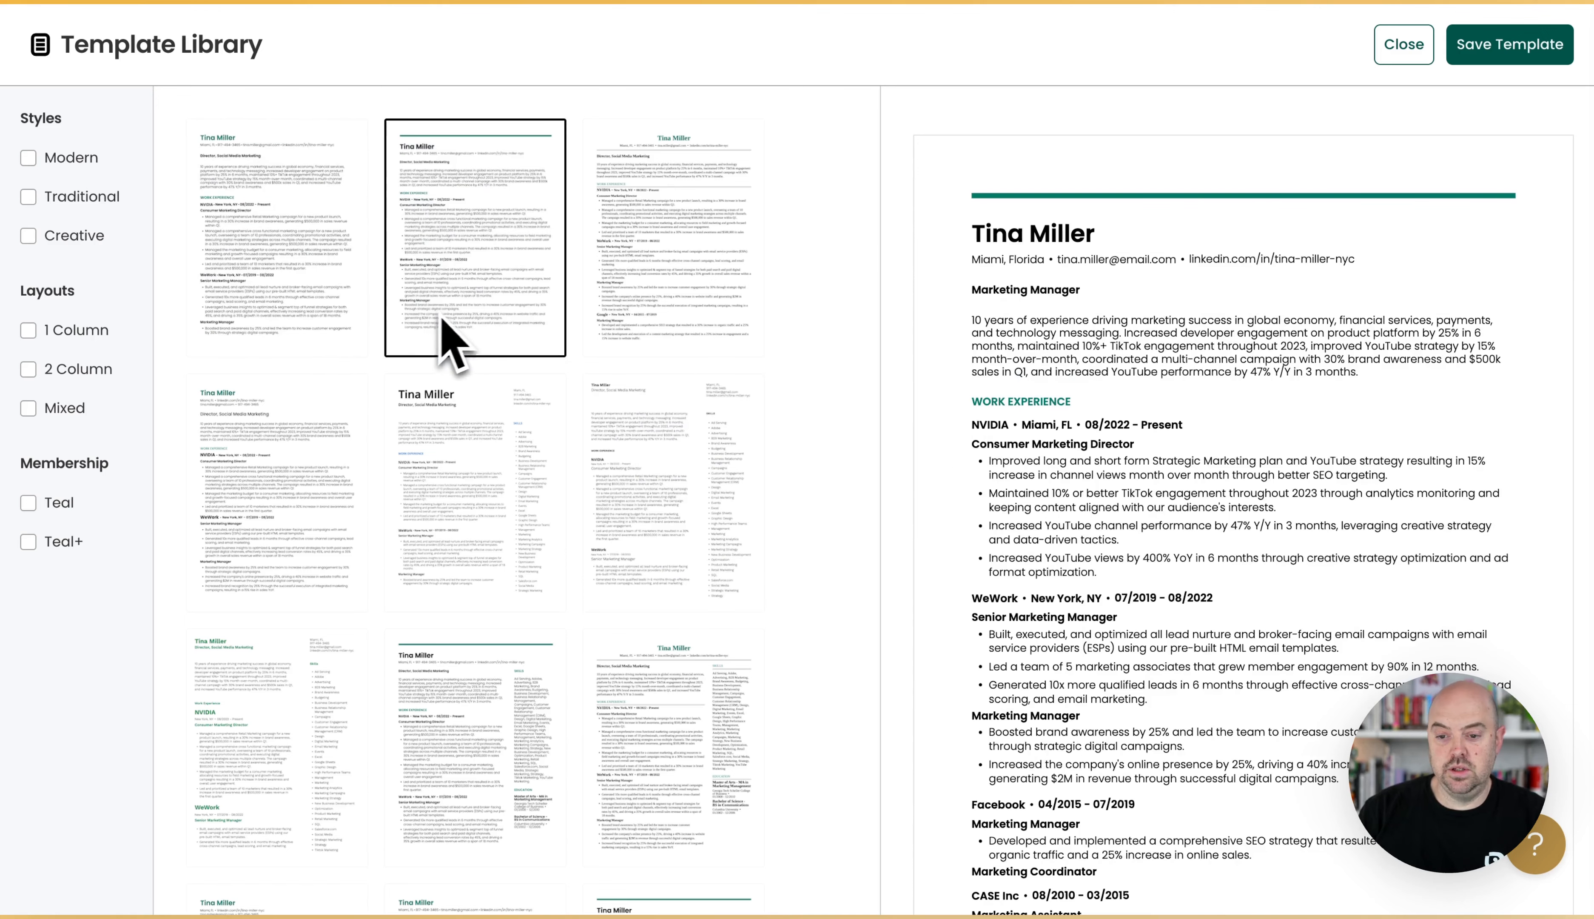
{"action": "left_click", "coordinate": [1506, 54]}
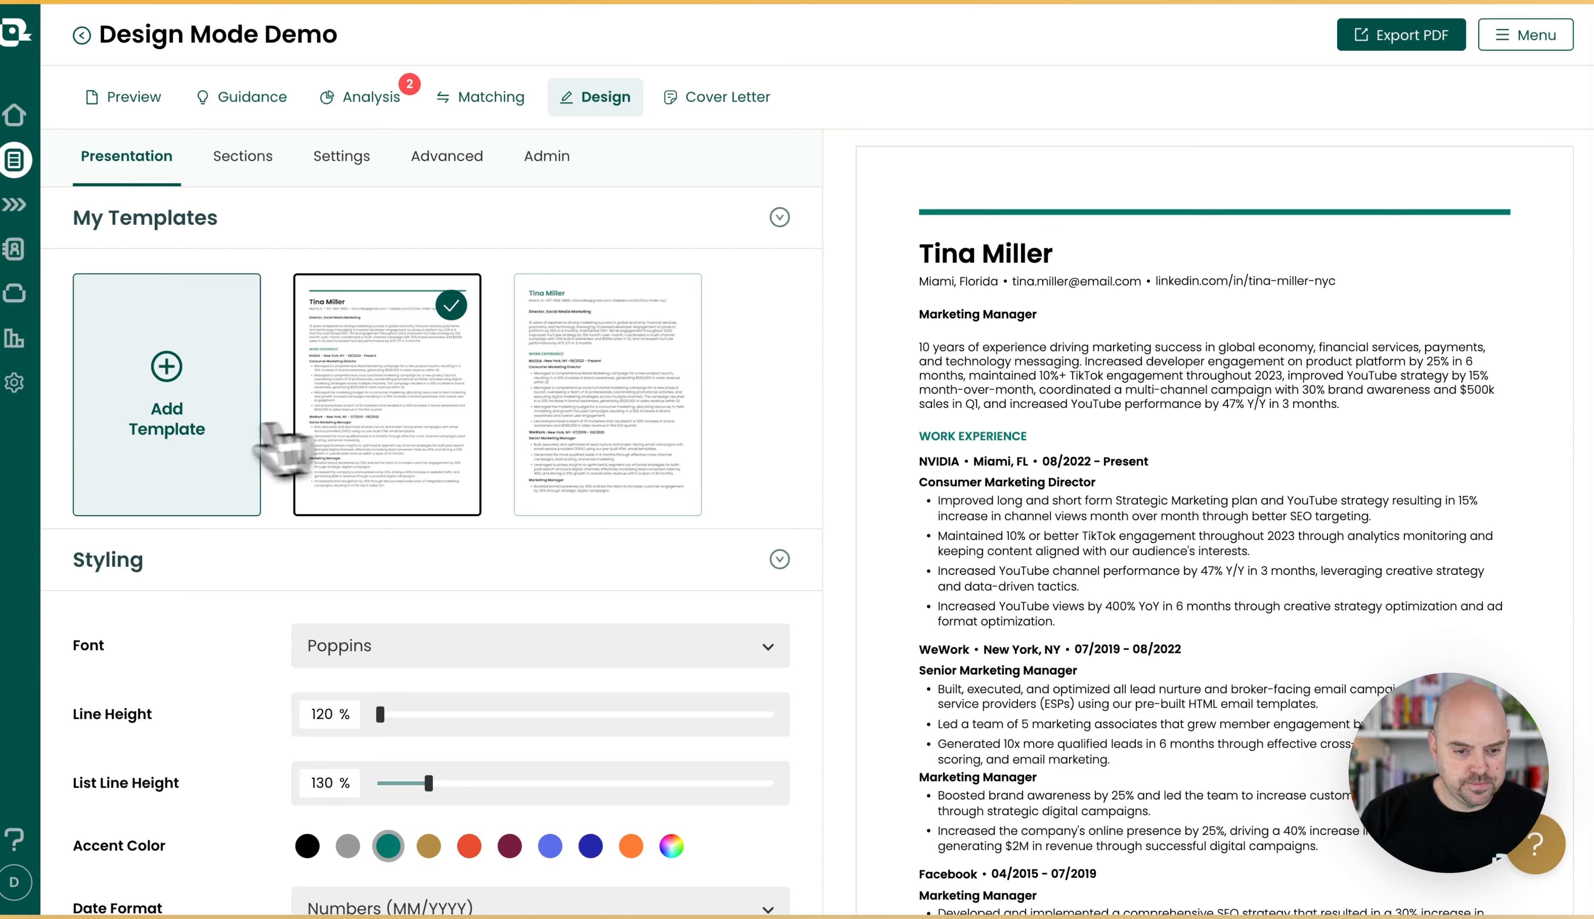
Set the resume's line height to 130% in the styling options.
{"action": "scroll", "coordinate": [630, 535], "scroll_direction": "down", "scroll_amount": 3}
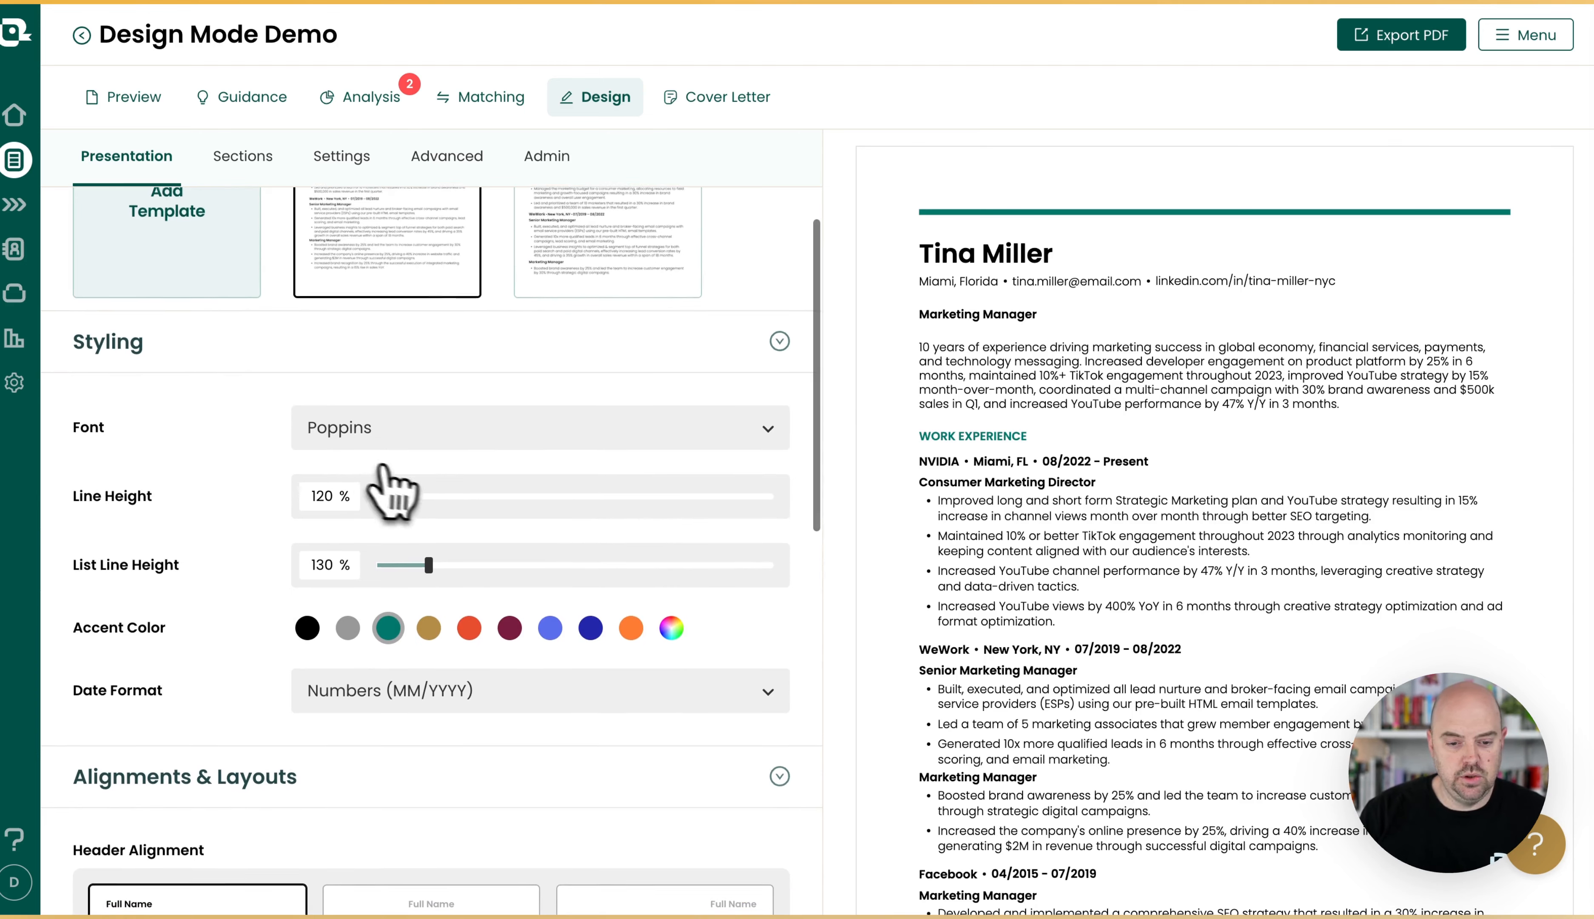
{"action": "scroll", "coordinate": [398, 469], "scroll_direction": "down", "scroll_amount": 1}
{"action": "left_click_drag", "start_coordinate": [379, 462], "coordinate": [431, 471]}
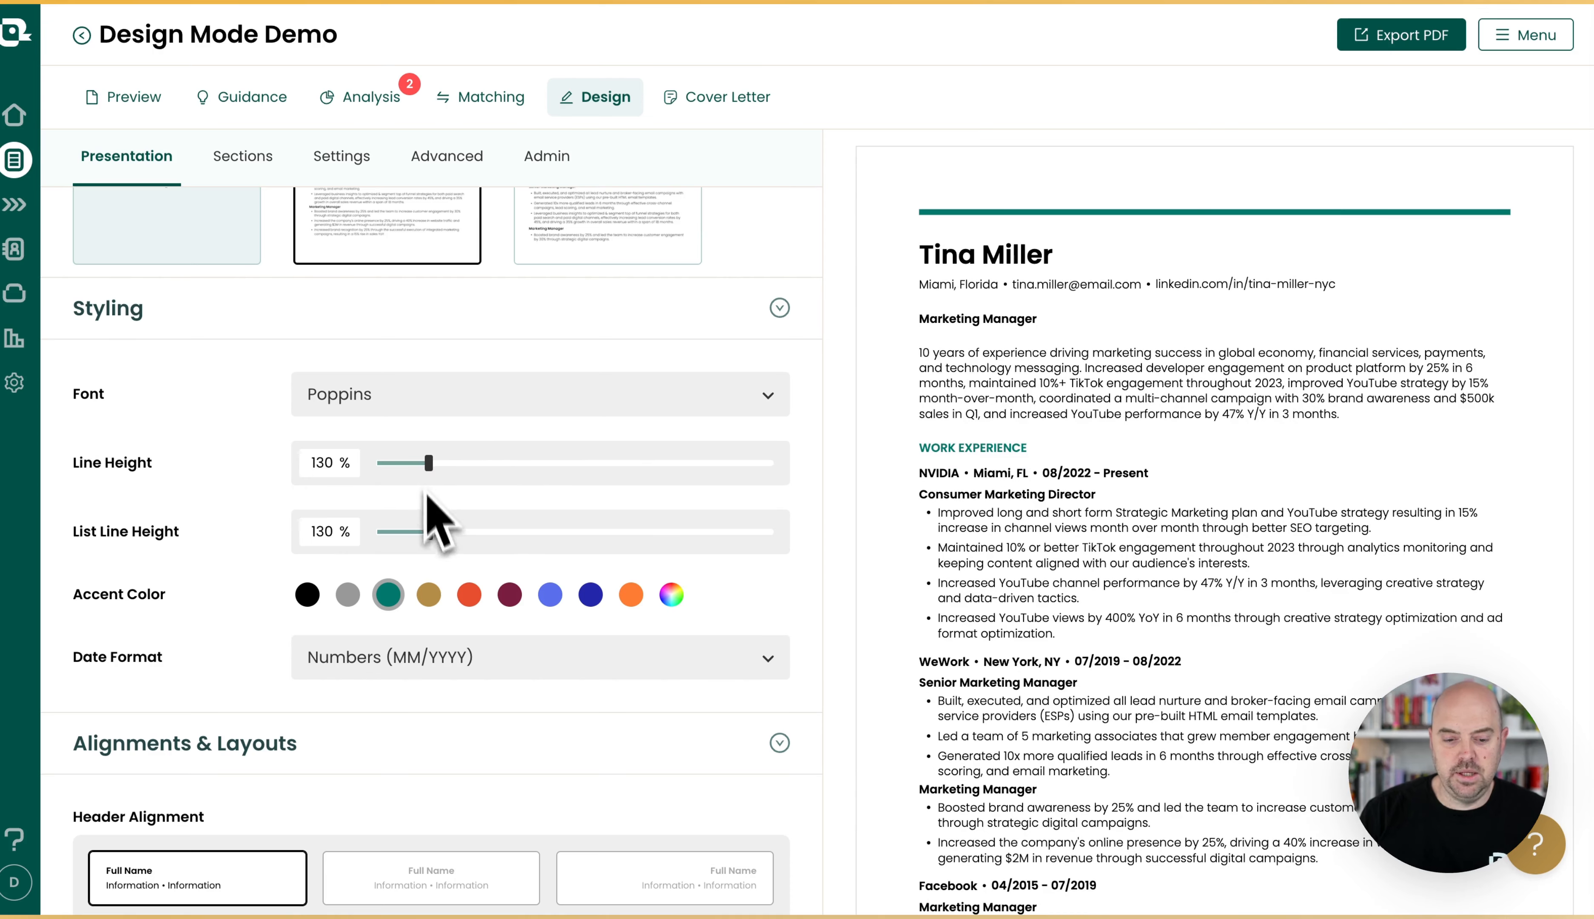
{"action": "mouse_move", "coordinate": [430, 536]}
{"action": "left_mouse_down"}
{"action": "mouse_move", "coordinate": [632, 533]}
{"action": "mouse_move", "coordinate": [435, 531]}
{"action": "left_mouse_up"}
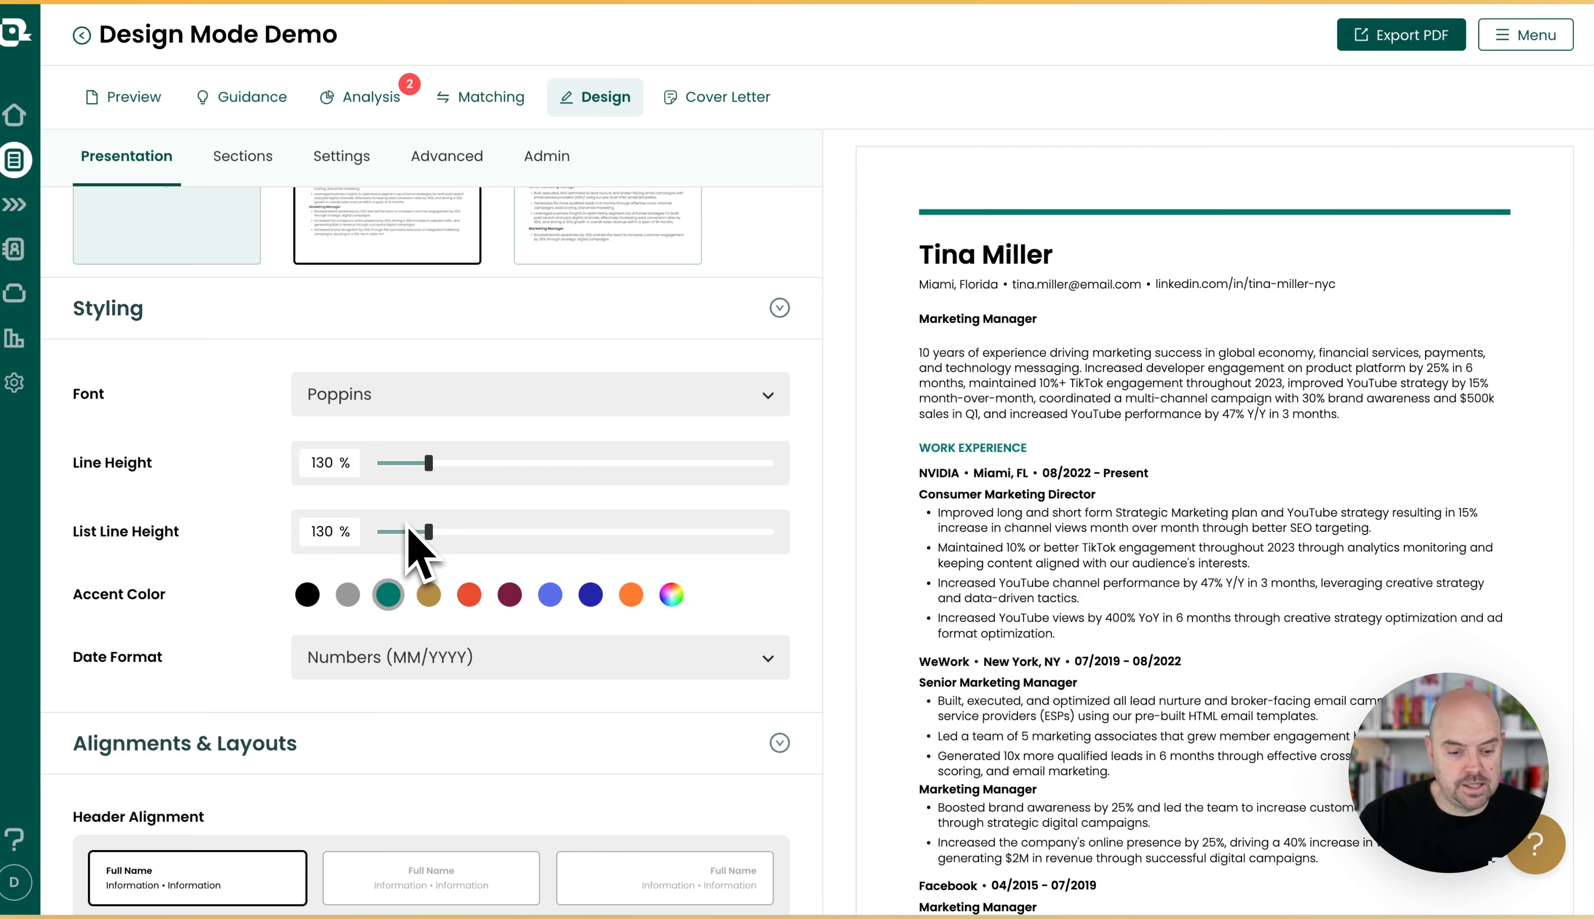
Try the maroon accent color and look at the custom color option.
{"action": "scroll", "coordinate": [509, 590], "scroll_direction": "down", "scroll_amount": 1}
{"action": "left_click", "coordinate": [509, 577]}
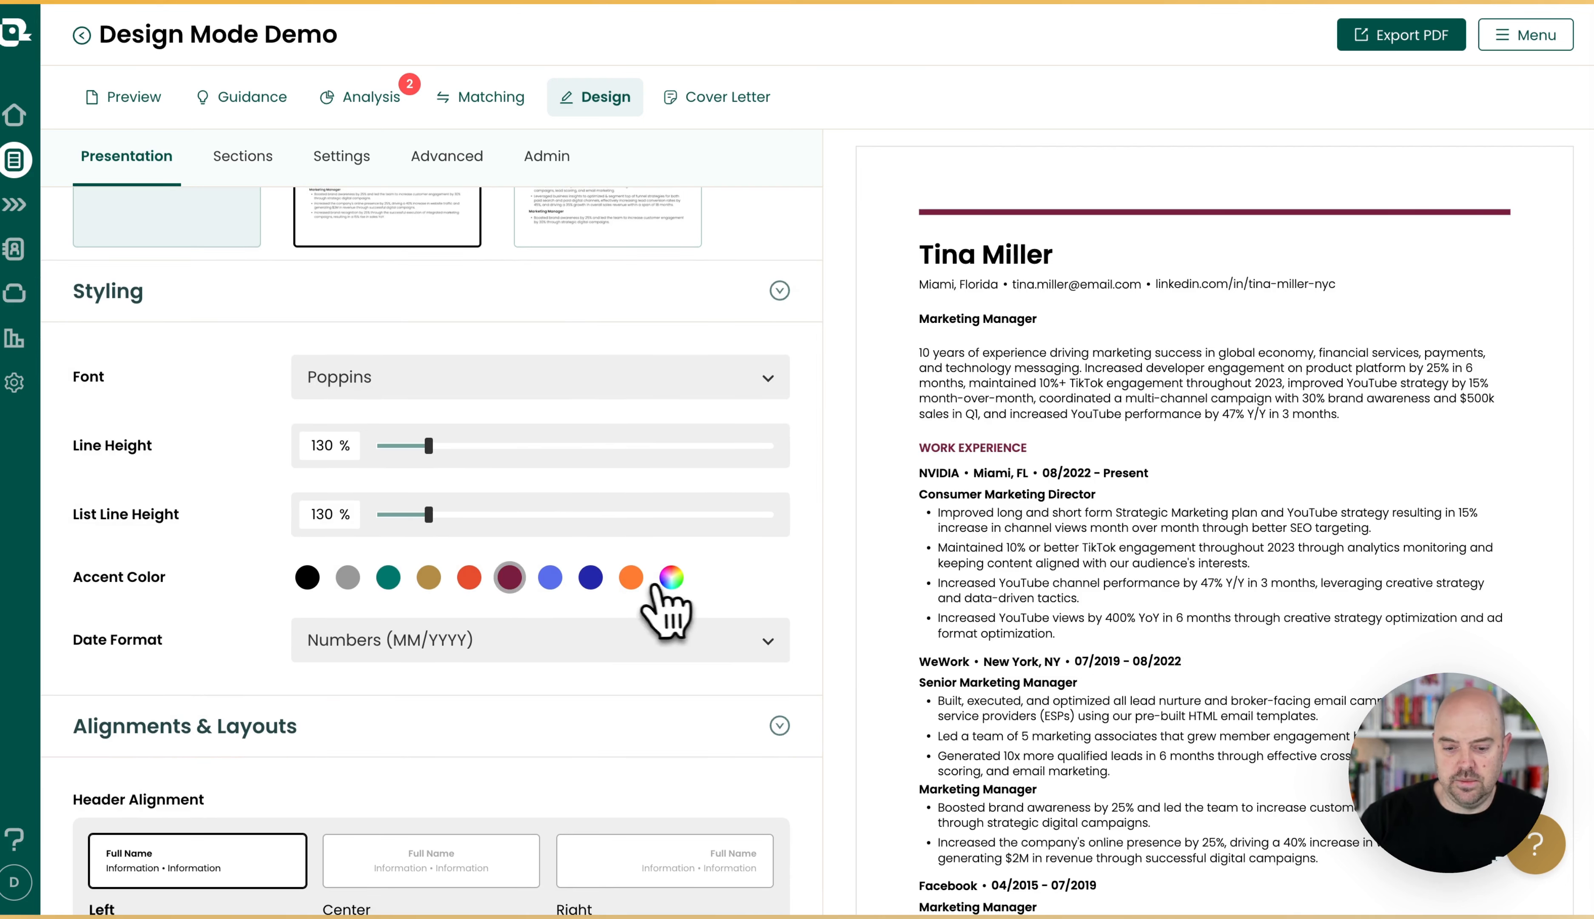
{"action": "left_click", "coordinate": [671, 577]}
{"action": "left_click", "coordinate": [671, 577]}
Try the YYYY, Jan YYYY and January YYYY date formats, restoring Numbers (MM/YYYY) and the green accent color.
{"action": "scroll", "coordinate": [552, 576], "scroll_direction": "down", "scroll_amount": 5}
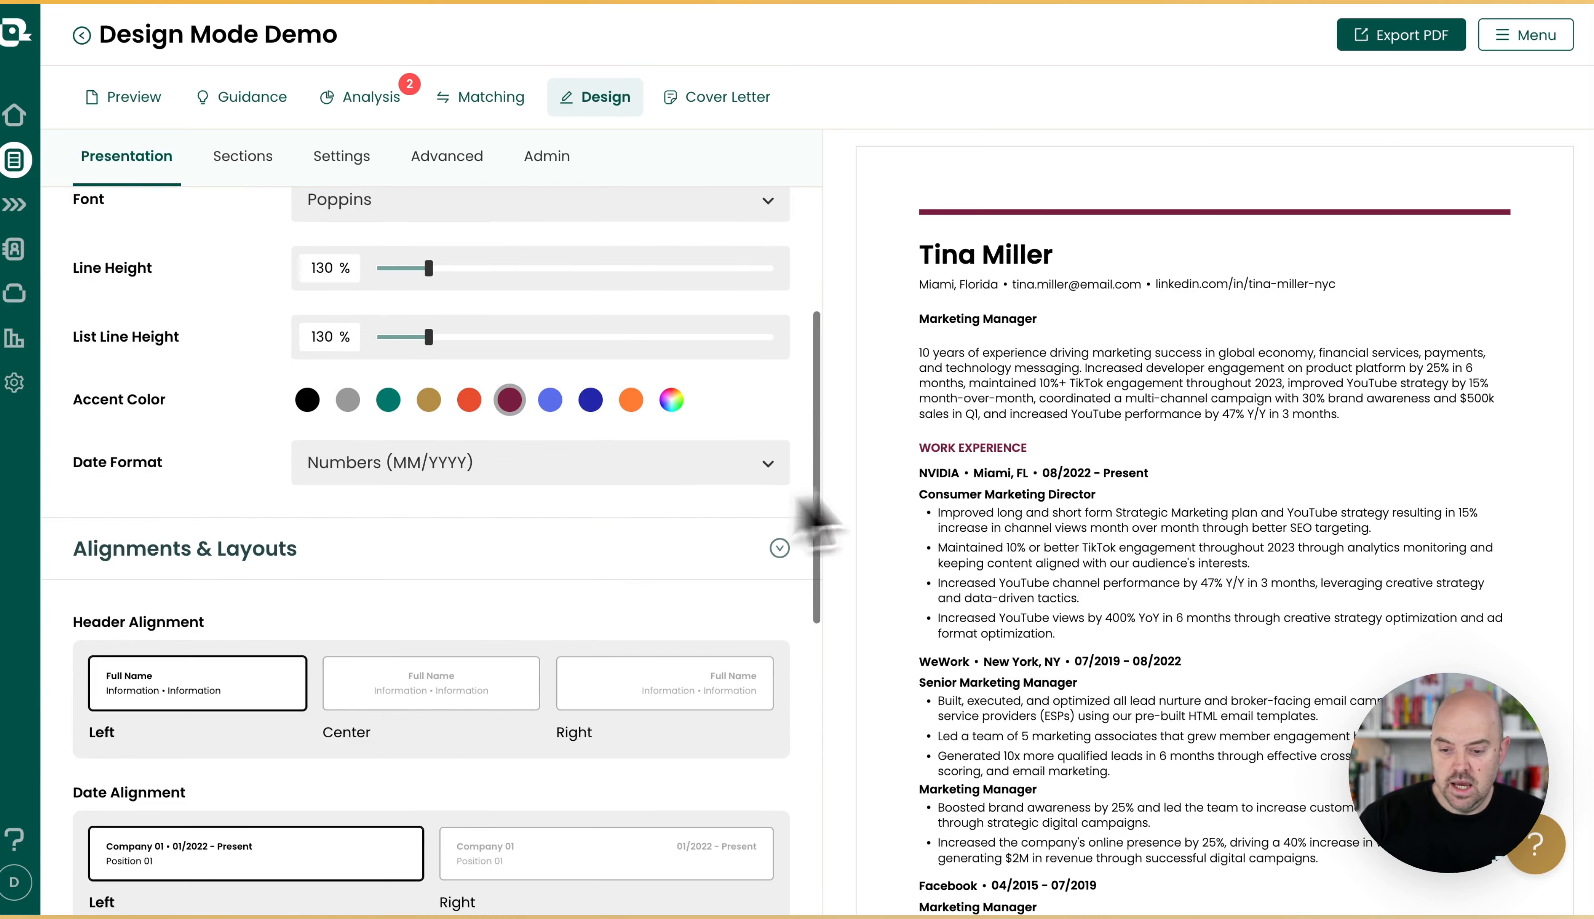
{"action": "left_click", "coordinate": [537, 465]}
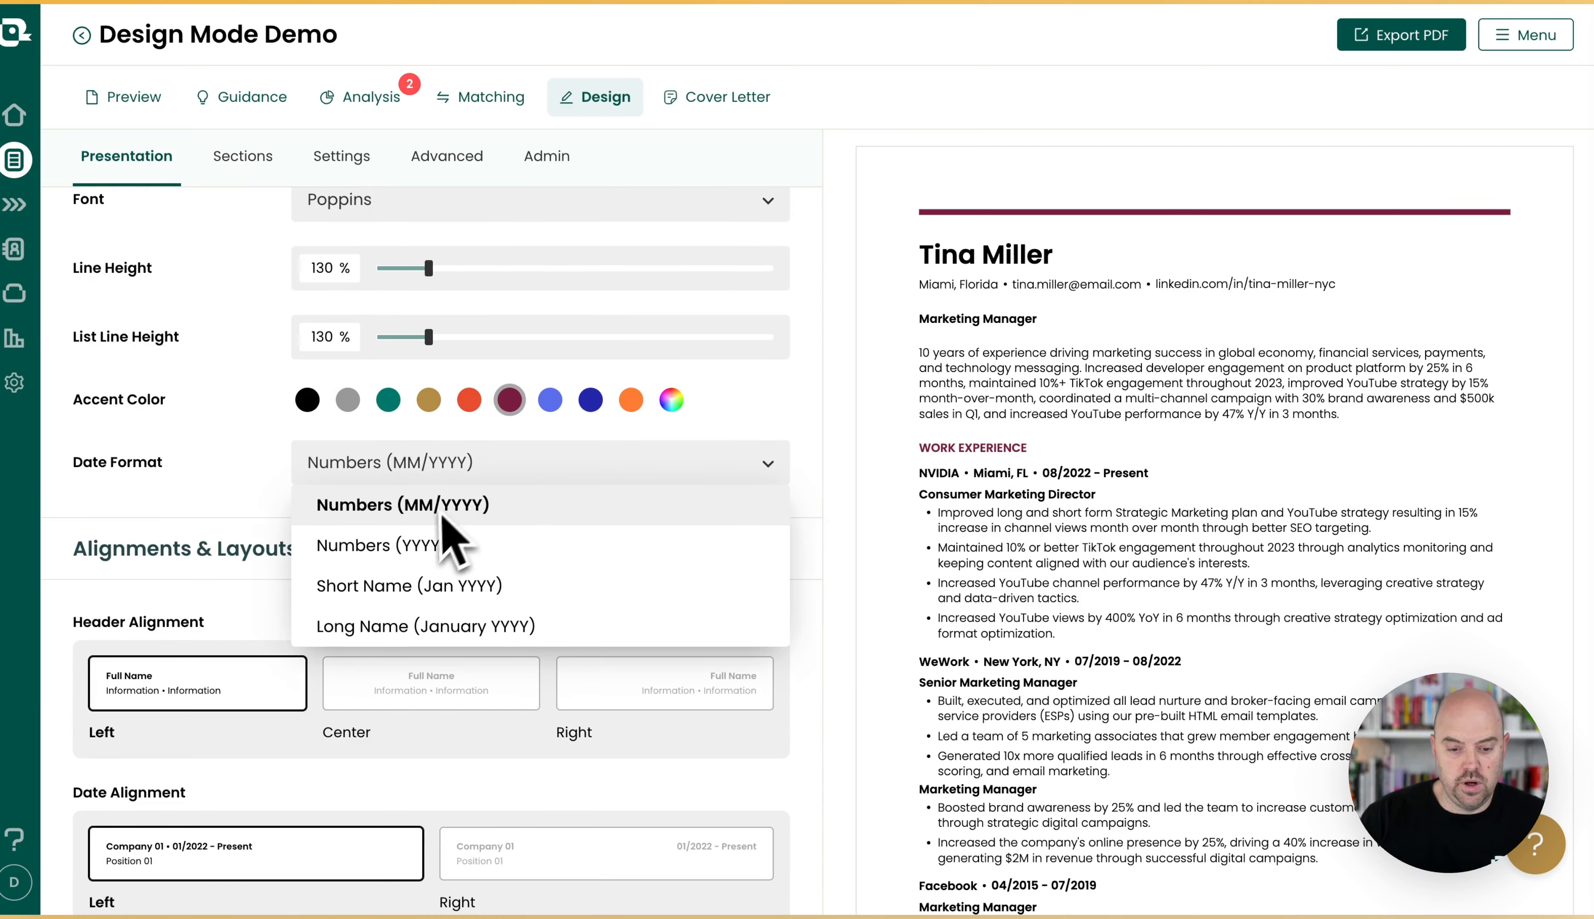
{"action": "left_click", "coordinate": [442, 545]}
{"action": "left_click", "coordinate": [540, 468]}
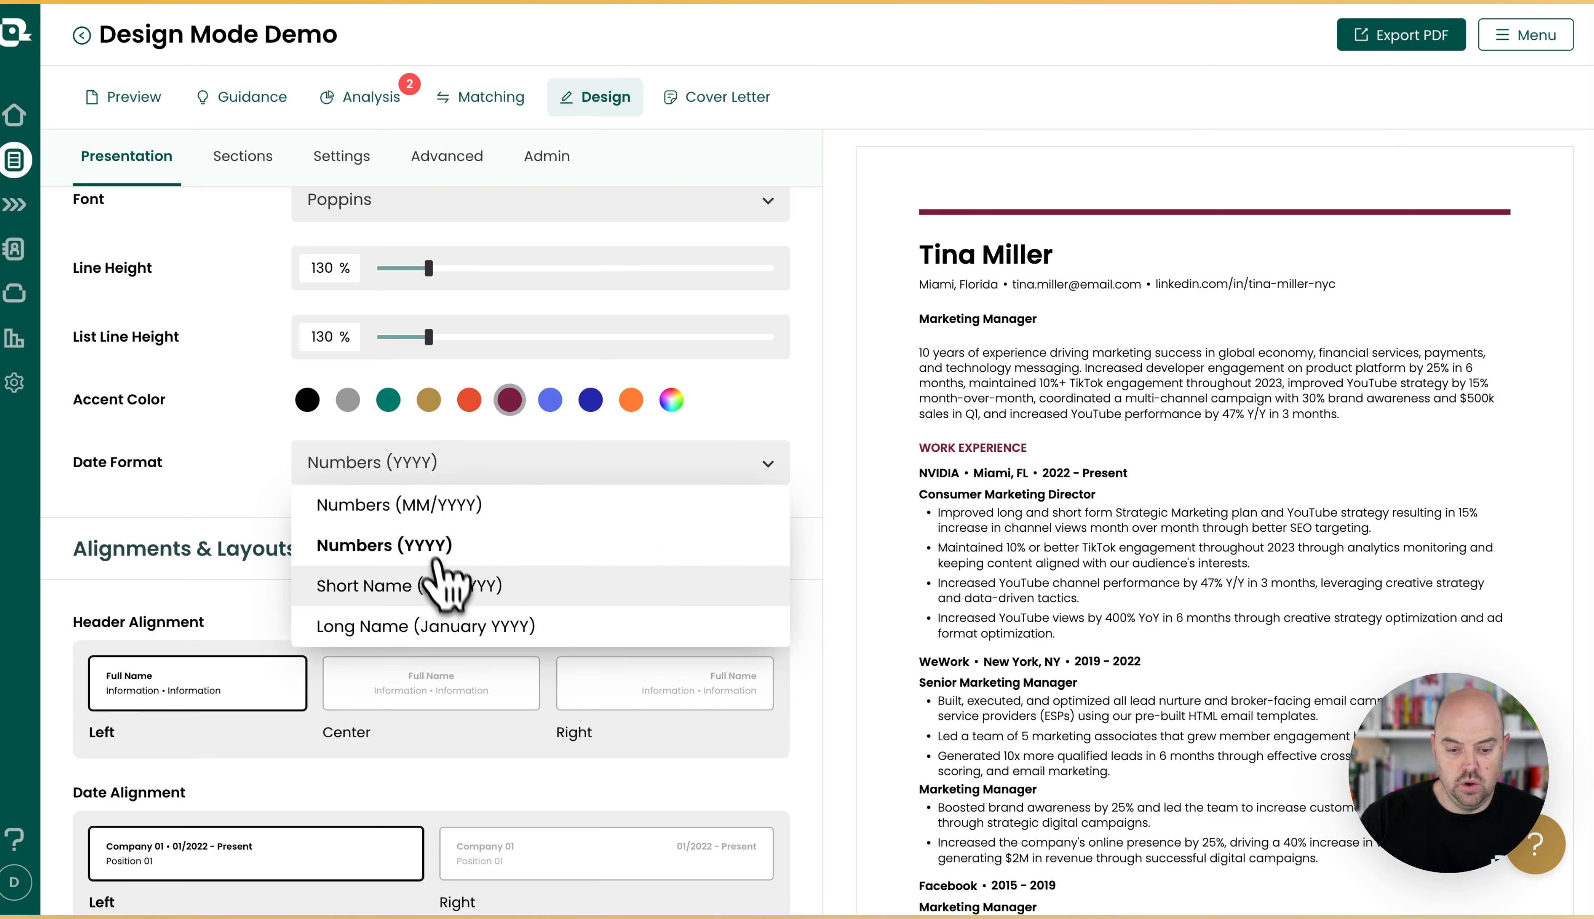
{"action": "left_click", "coordinate": [443, 585]}
{"action": "left_click", "coordinate": [535, 469]}
{"action": "left_click", "coordinate": [480, 623]}
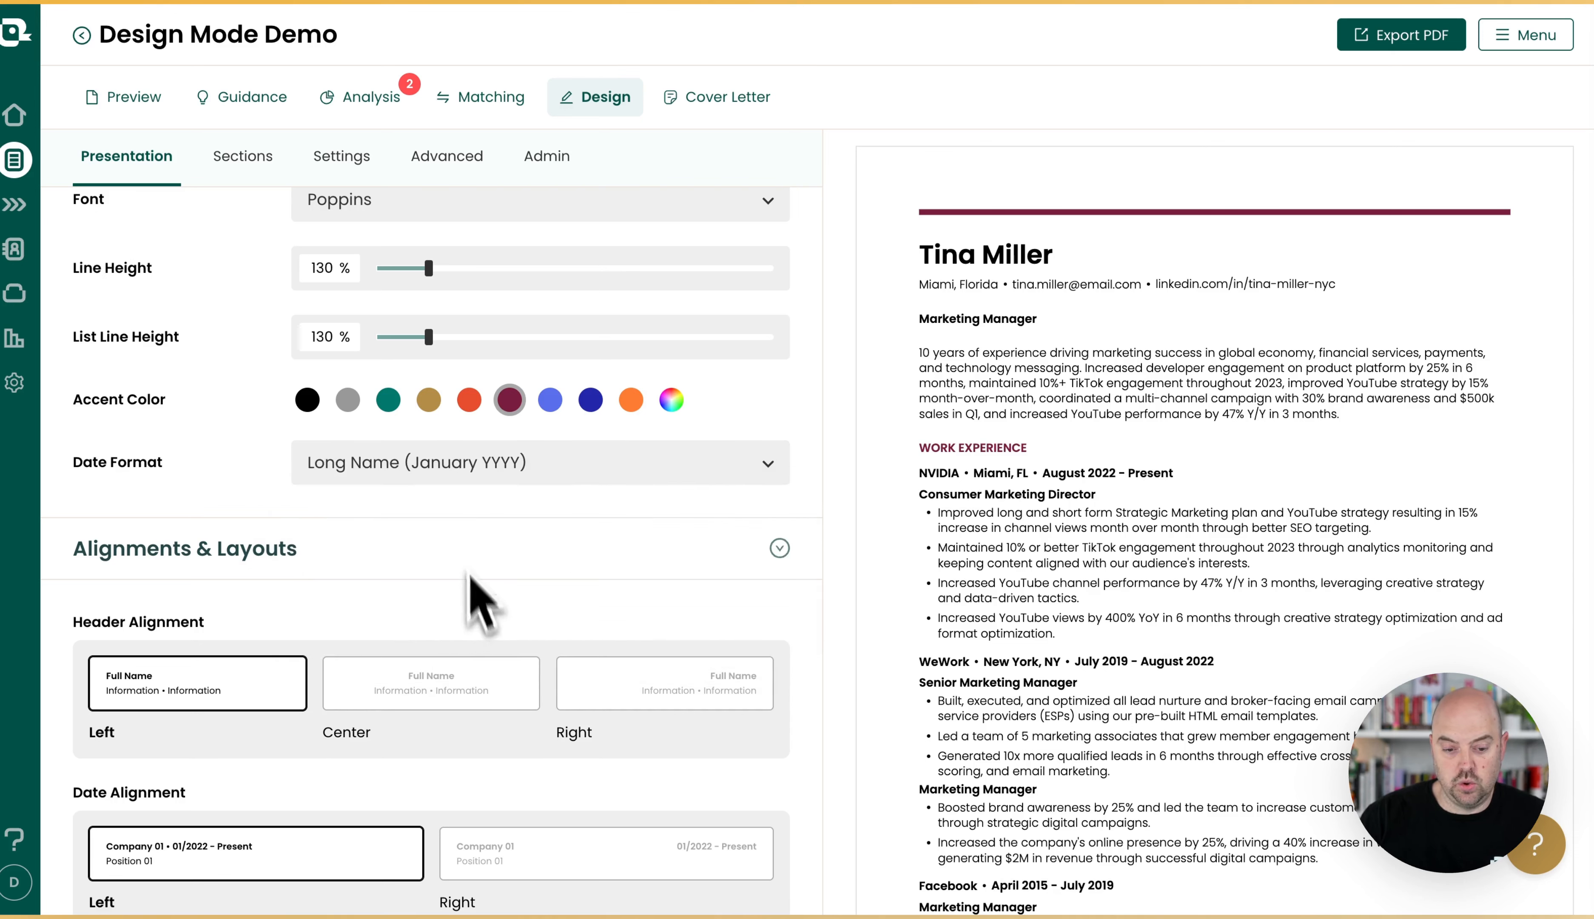
{"action": "left_click", "coordinate": [468, 468]}
{"action": "left_click", "coordinate": [457, 502]}
{"action": "left_click", "coordinate": [396, 405]}
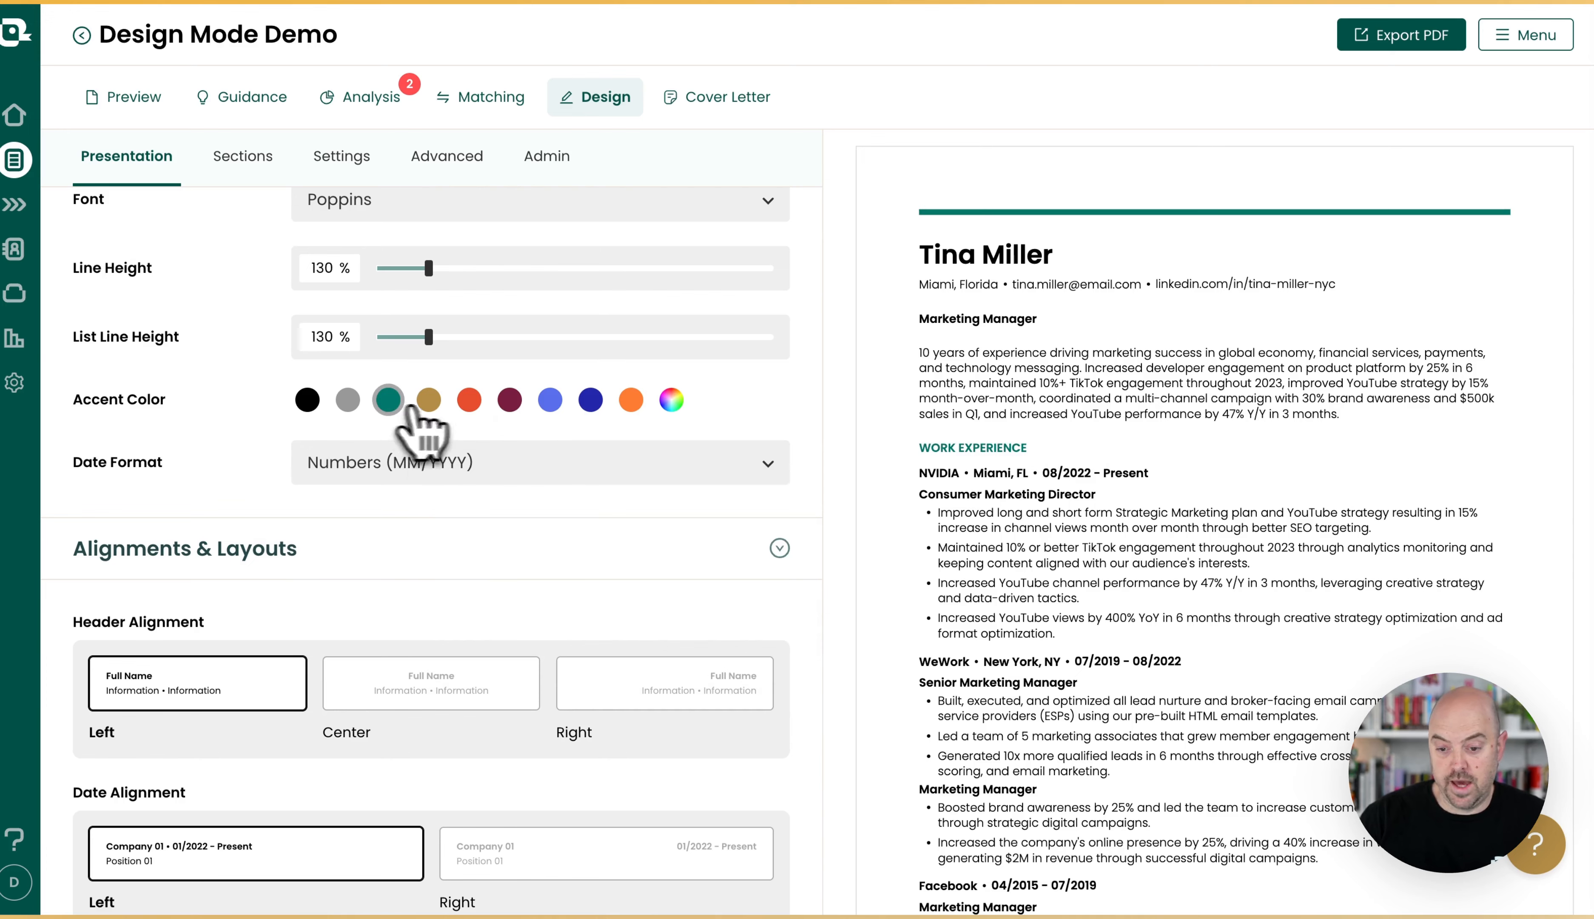
Try the center and right header alignments, and return the header to left alignment.
{"action": "scroll", "coordinate": [468, 544], "scroll_direction": "down", "scroll_amount": 5}
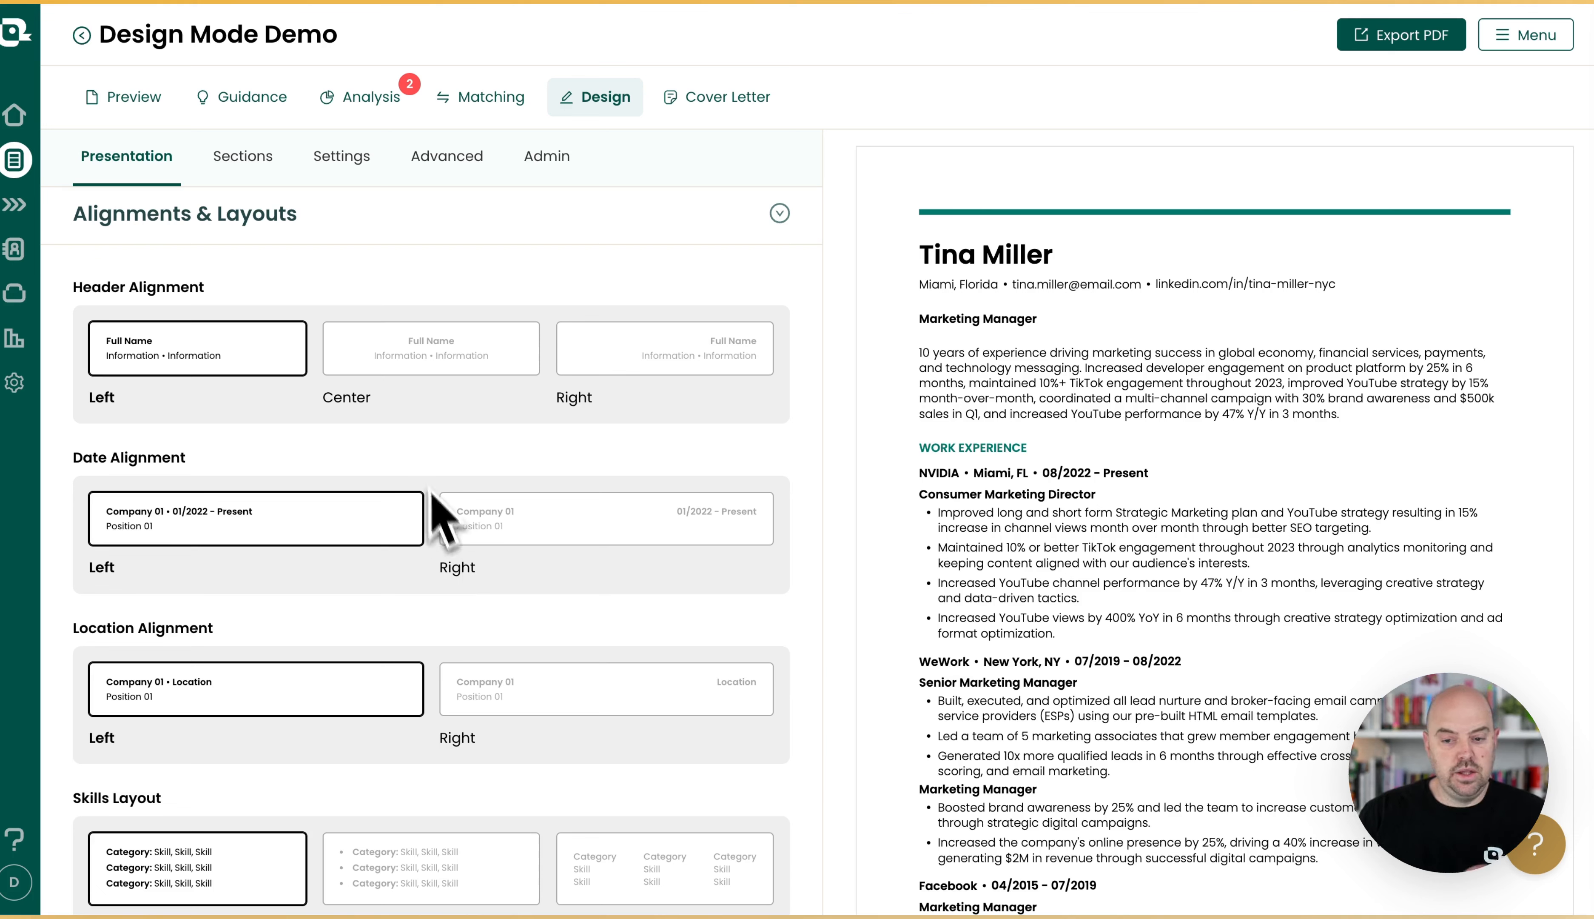
{"action": "left_click", "coordinate": [419, 374]}
{"action": "left_click", "coordinate": [652, 348]}
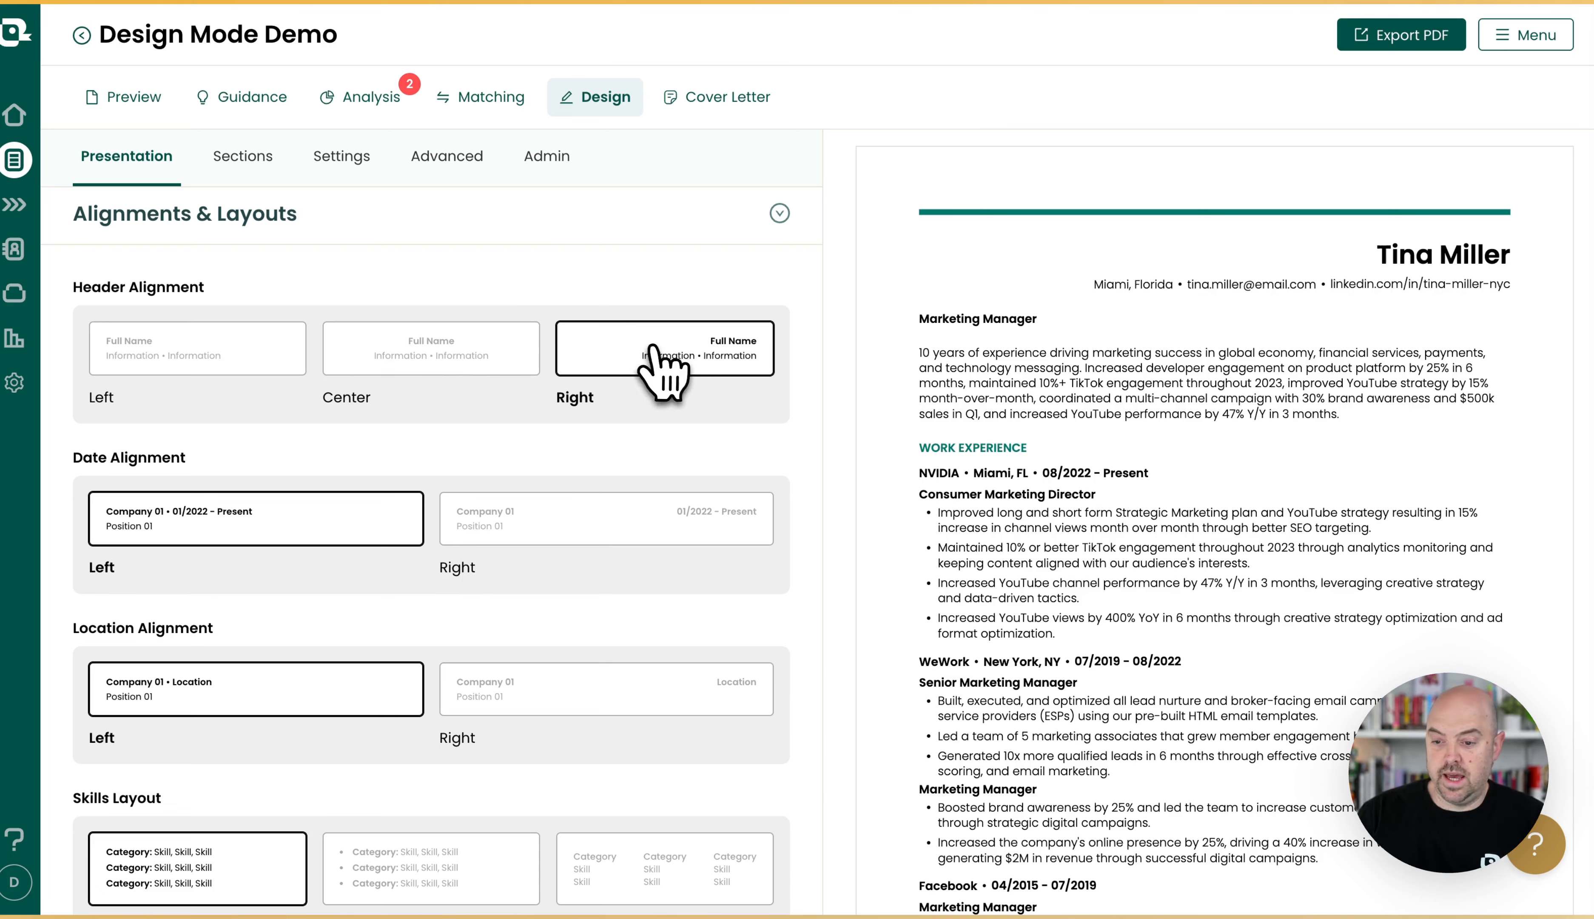
{"action": "left_click", "coordinate": [460, 362]}
{"action": "left_click", "coordinate": [207, 358]}
Align both the dates and the locations in the resume entries to the right.
{"action": "scroll", "coordinate": [209, 411], "scroll_direction": "down", "scroll_amount": 1}
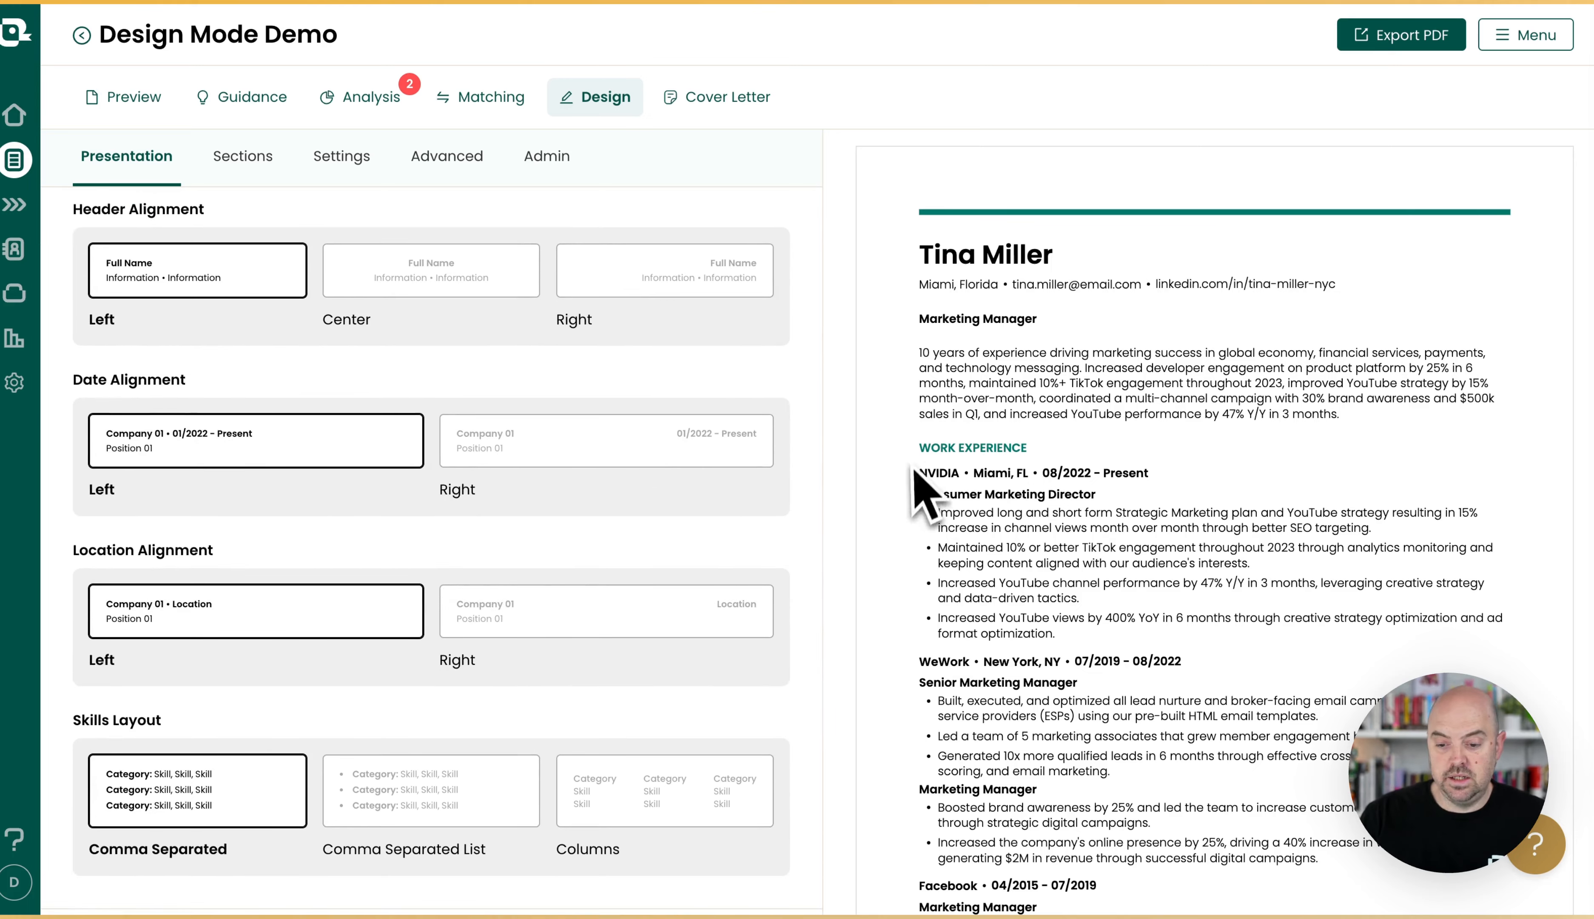
{"action": "left_click", "coordinate": [727, 459]}
{"action": "scroll", "coordinate": [541, 528], "scroll_direction": "down", "scroll_amount": 1}
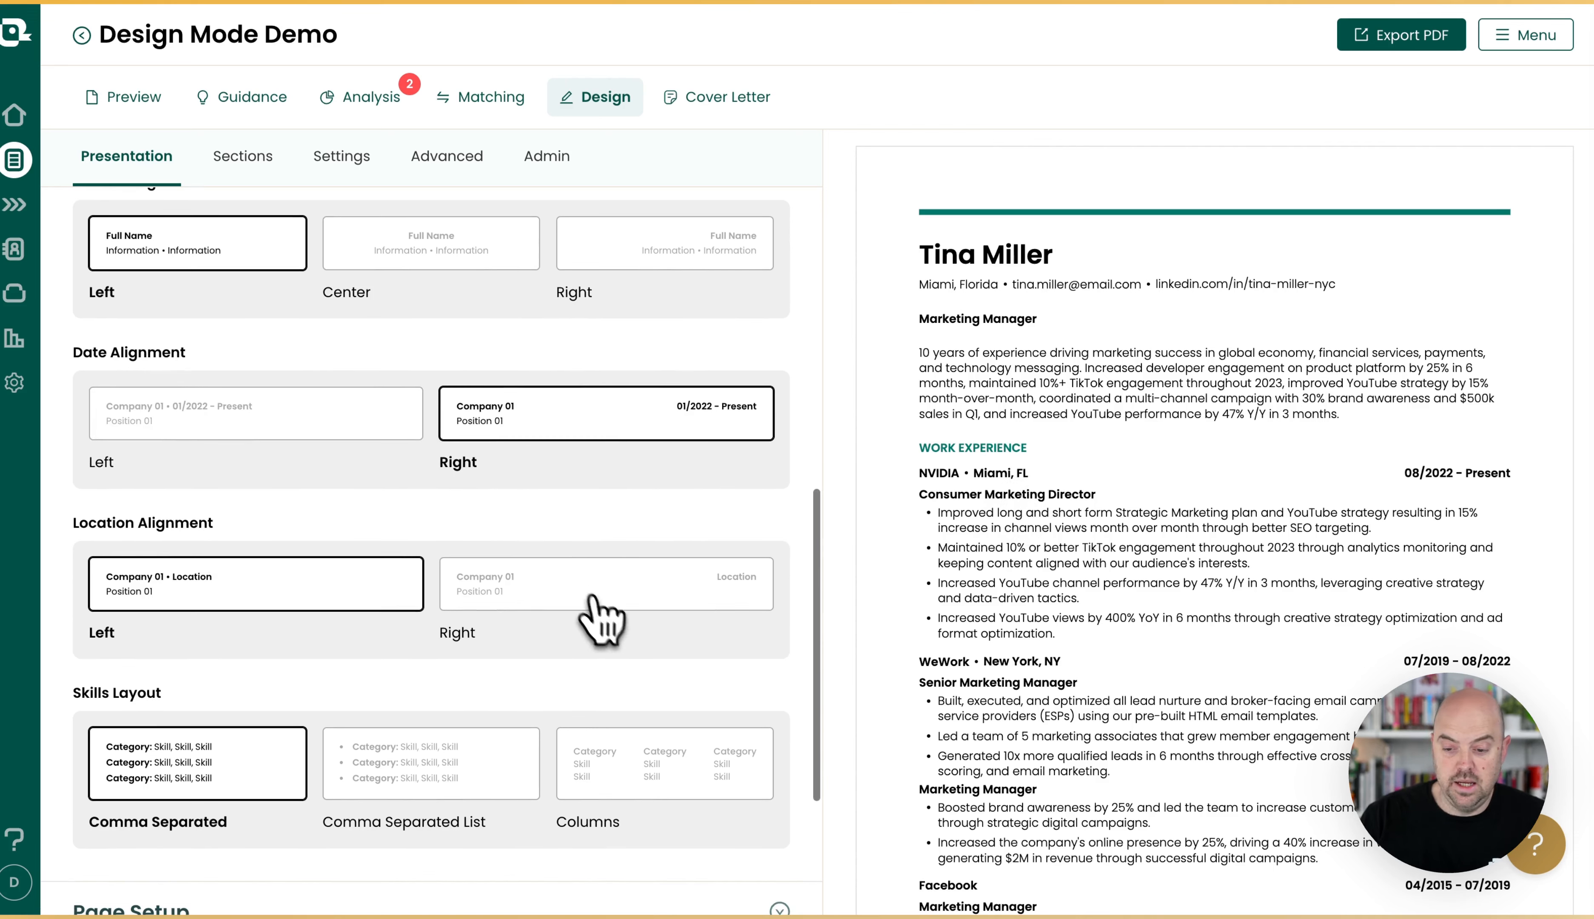
{"action": "left_click", "coordinate": [591, 602]}
Change the skills layout to Columns with 3 columns.
{"action": "scroll", "coordinate": [1385, 607], "scroll_direction": "down", "scroll_amount": 1}
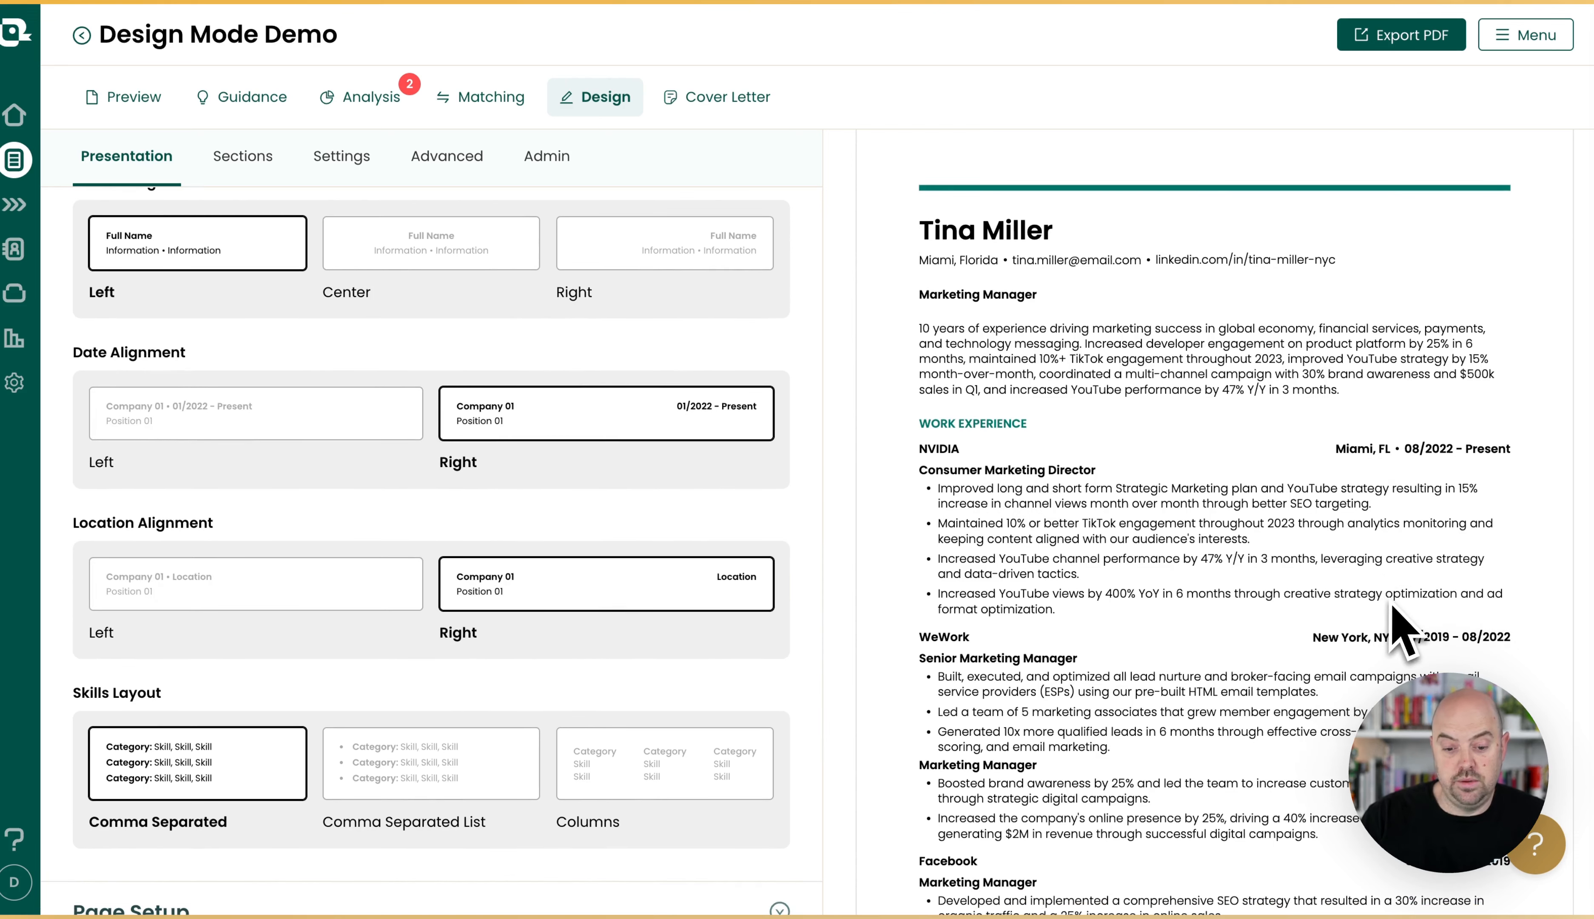
{"action": "scroll", "coordinate": [443, 557], "scroll_direction": "down", "scroll_amount": 5}
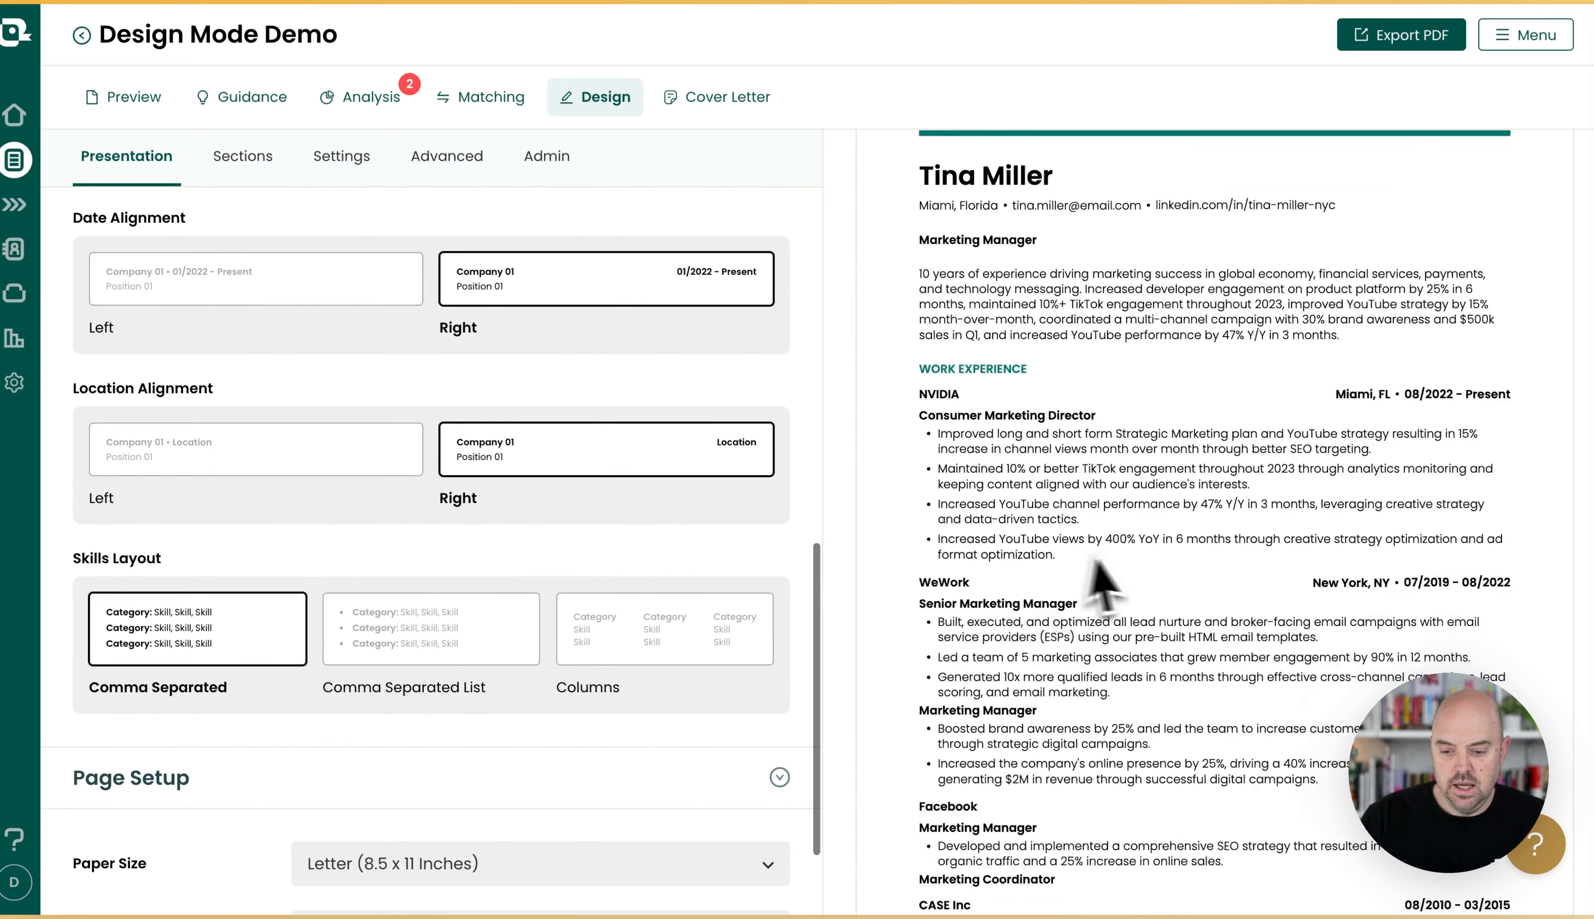
{"action": "scroll", "coordinate": [1138, 582], "scroll_direction": "down", "scroll_amount": 10}
{"action": "scroll", "coordinate": [1135, 566], "scroll_direction": "down", "scroll_amount": 8}
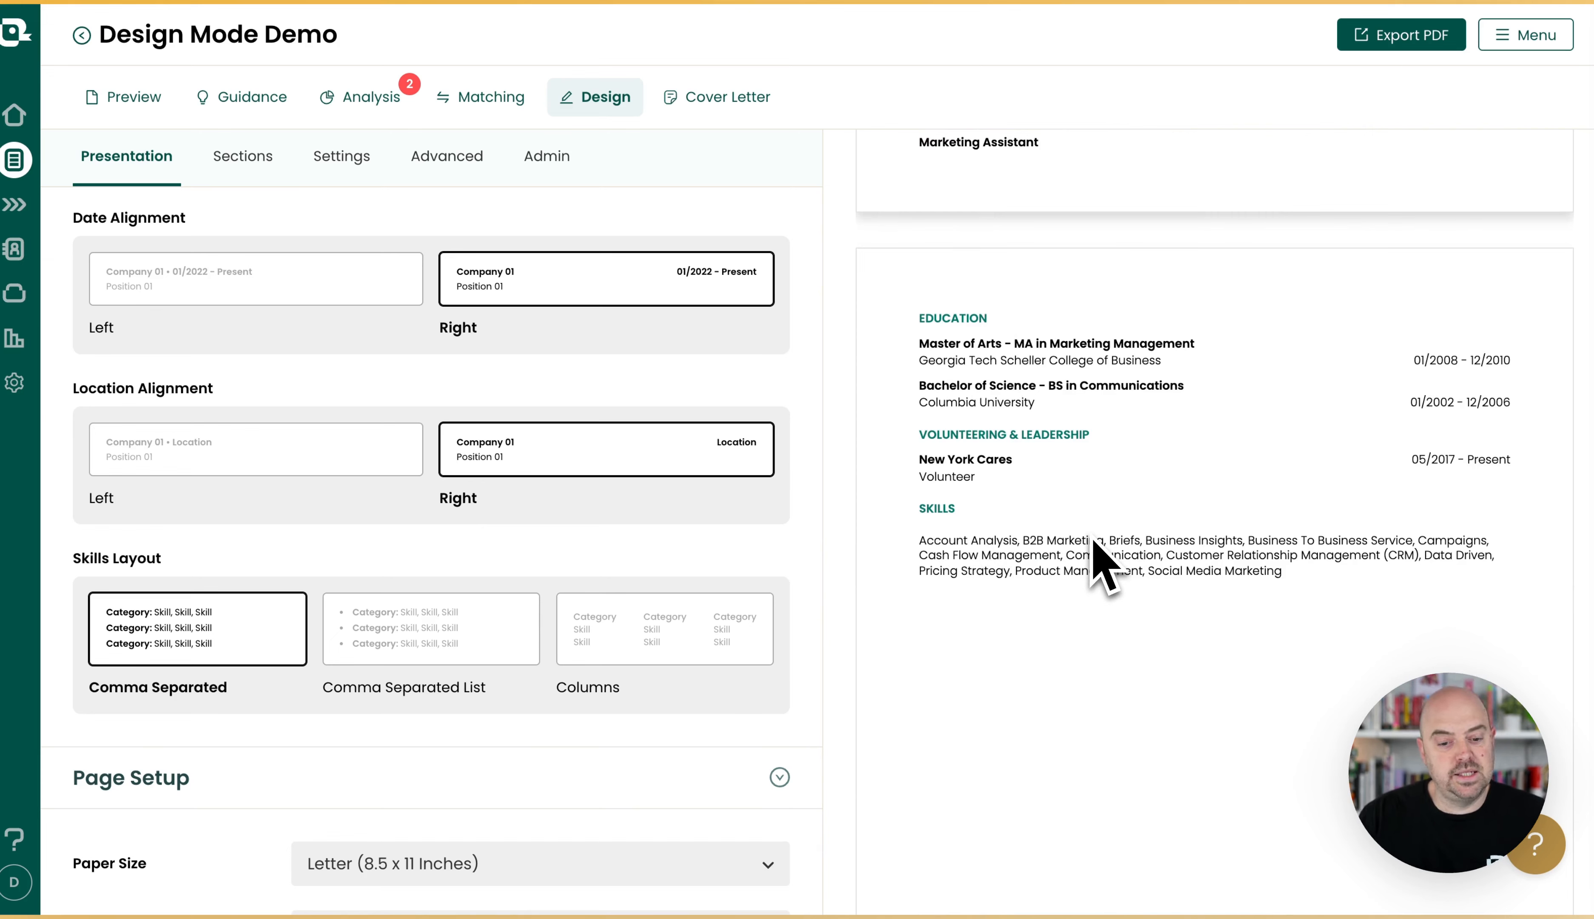
{"action": "left_click", "coordinate": [642, 661]}
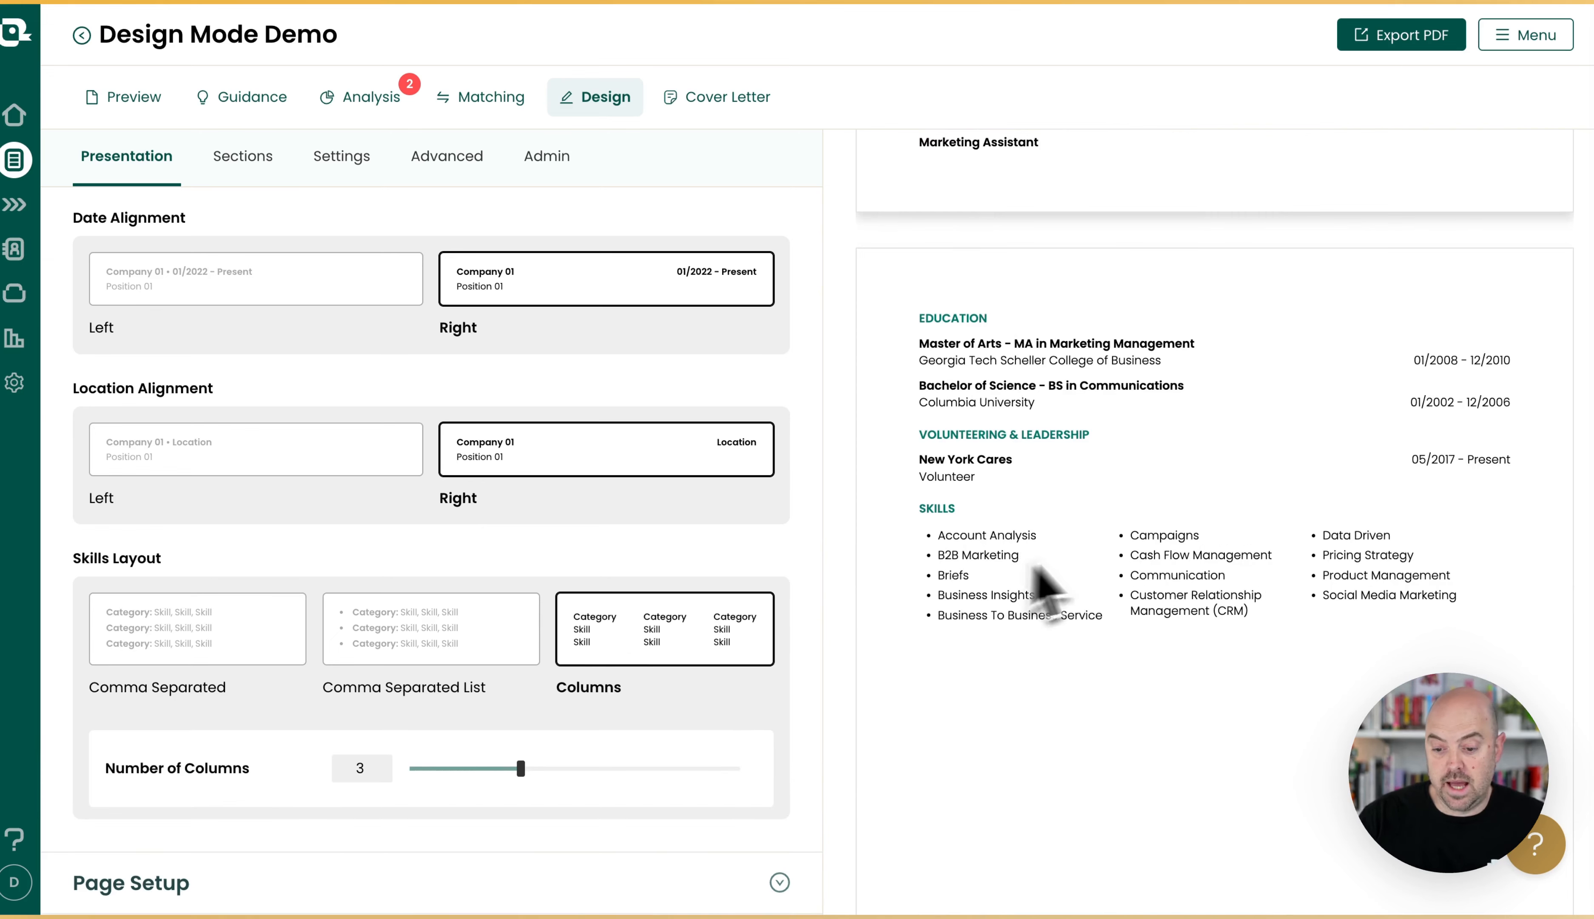
{"action": "scroll", "coordinate": [318, 525], "scroll_direction": "down", "scroll_amount": 1}
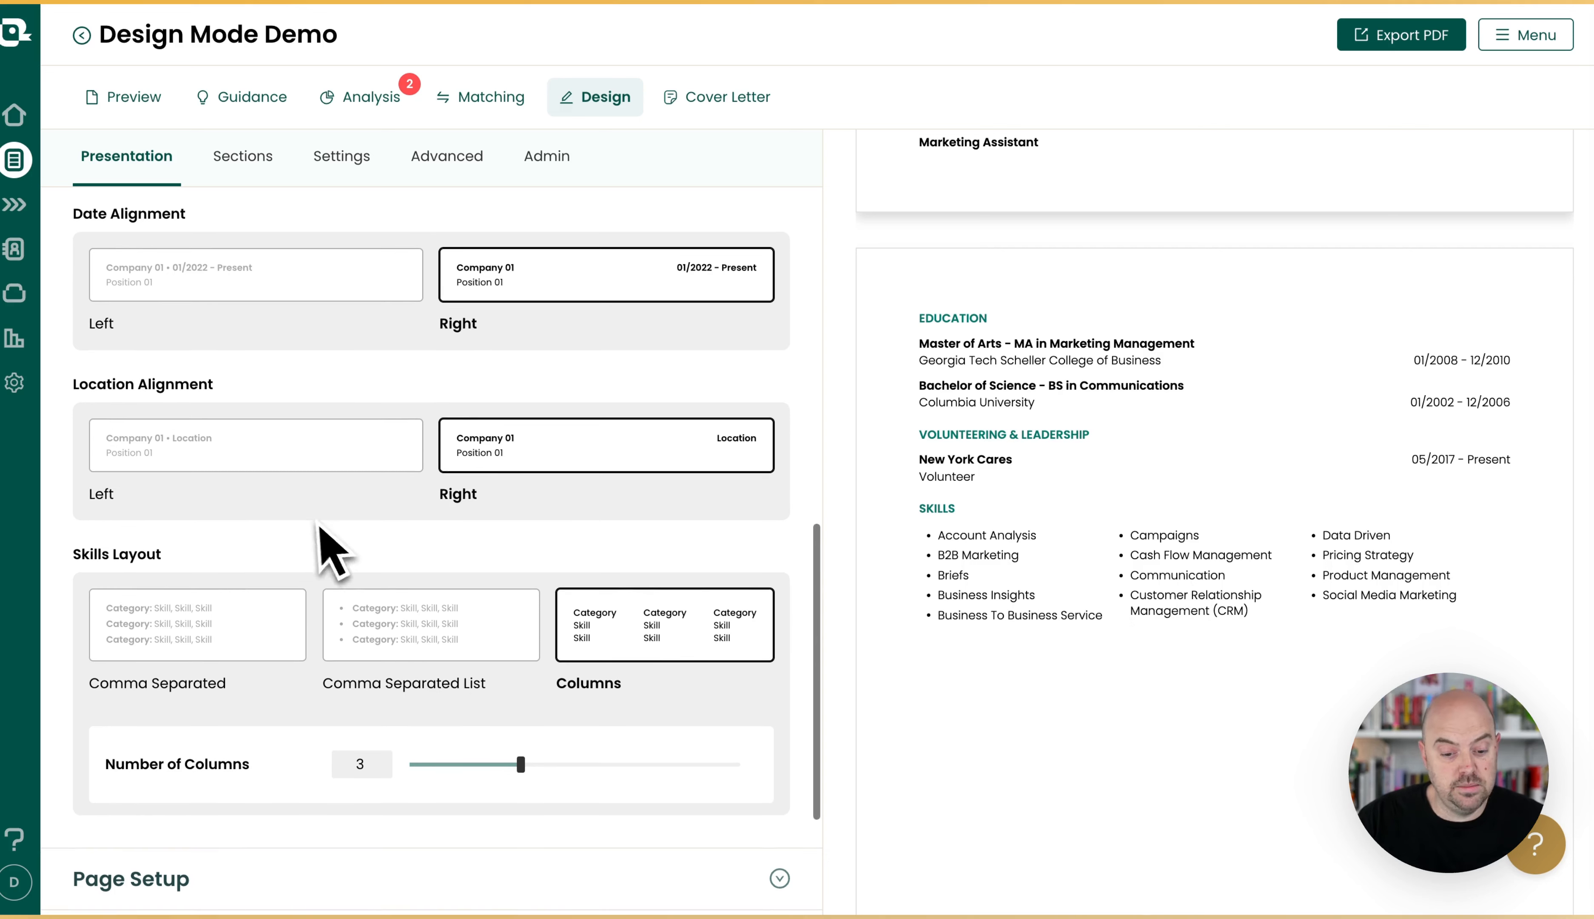
{"action": "mouse_move", "coordinate": [521, 765]}
{"action": "left_mouse_down"}
{"action": "mouse_move", "coordinate": [633, 759]}
{"action": "mouse_move", "coordinate": [448, 773]}
{"action": "mouse_move", "coordinate": [521, 766]}
{"action": "left_mouse_up"}
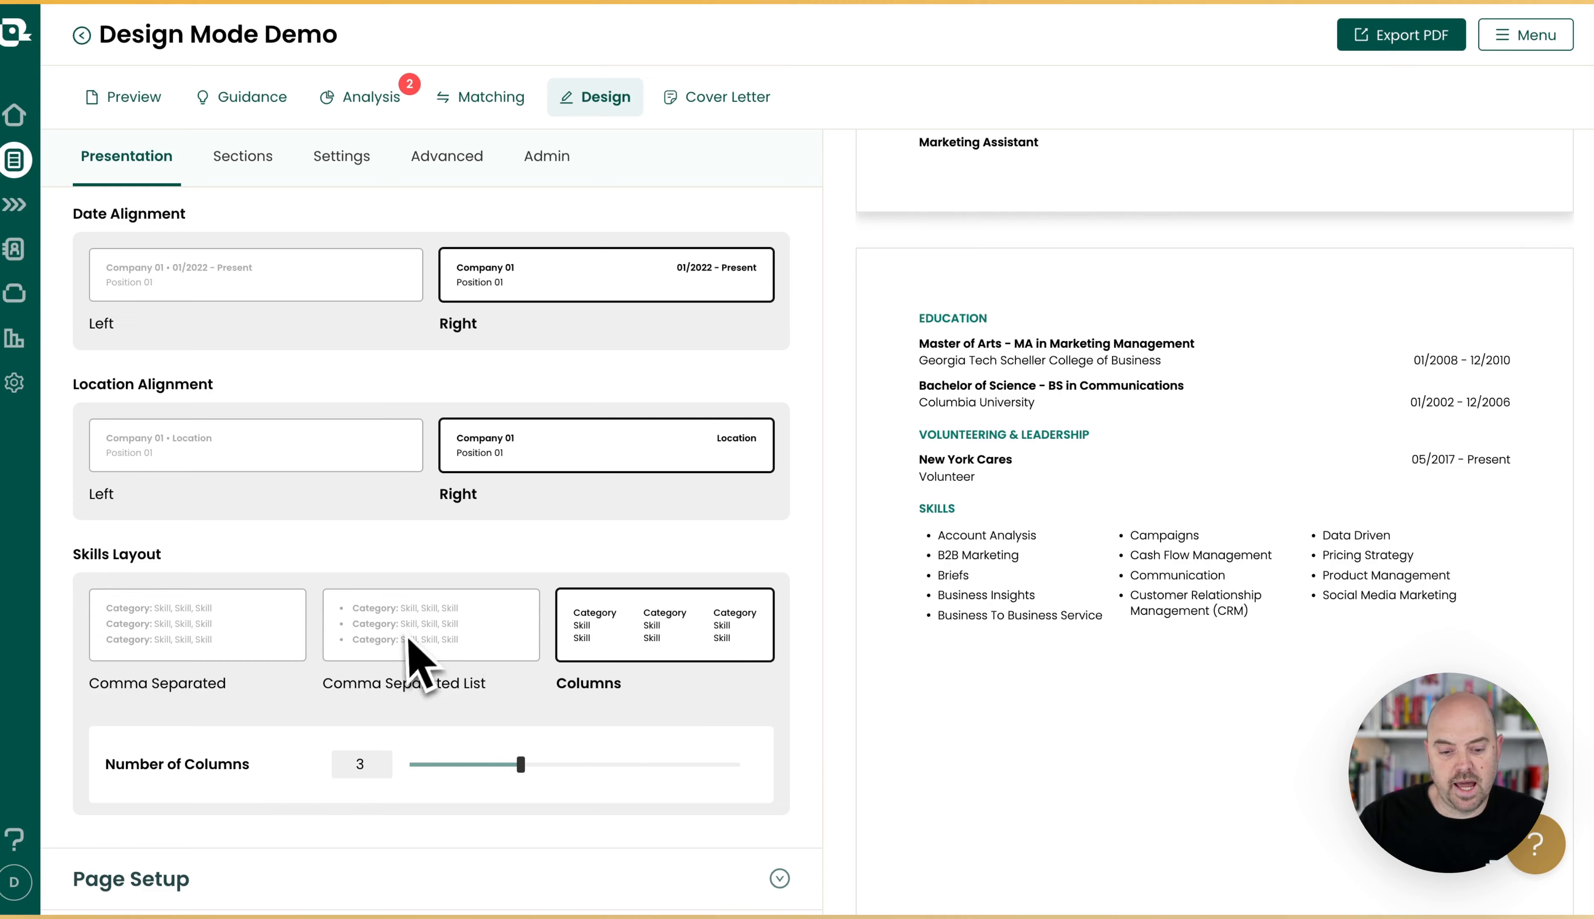
Try the A4 (210 x 297 mm) paper size and switch back to Letter (8.5 x 11 Inches).
{"action": "scroll", "coordinate": [527, 623], "scroll_direction": "down", "scroll_amount": 1}
{"action": "scroll", "coordinate": [525, 623], "scroll_direction": "down", "scroll_amount": 3}
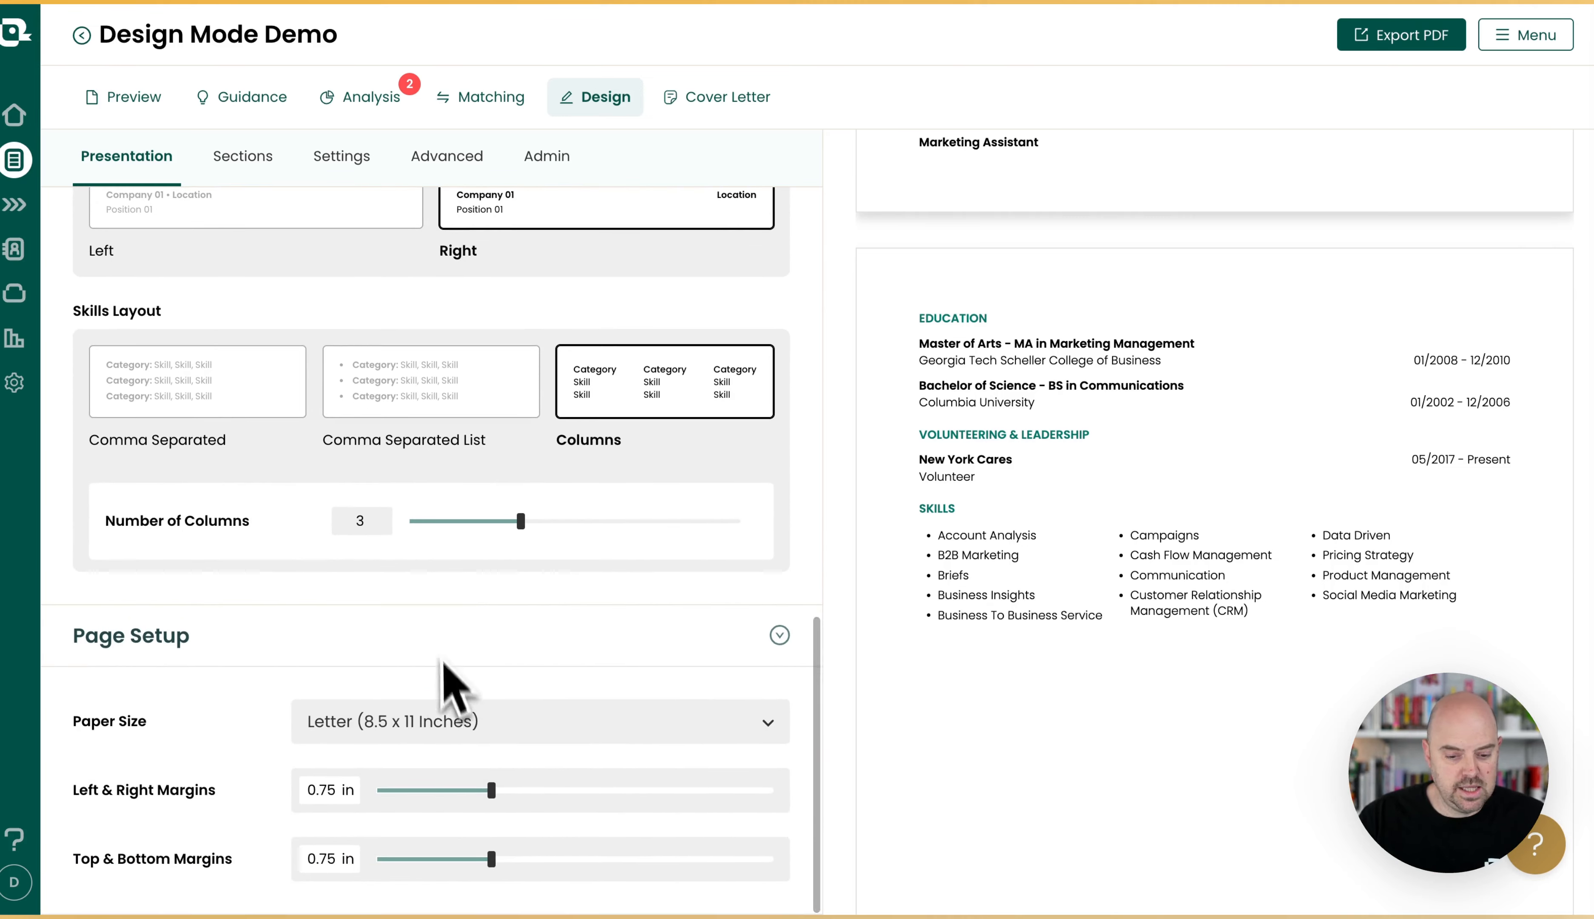
{"action": "left_click", "coordinate": [418, 720]}
{"action": "left_click", "coordinate": [443, 801]}
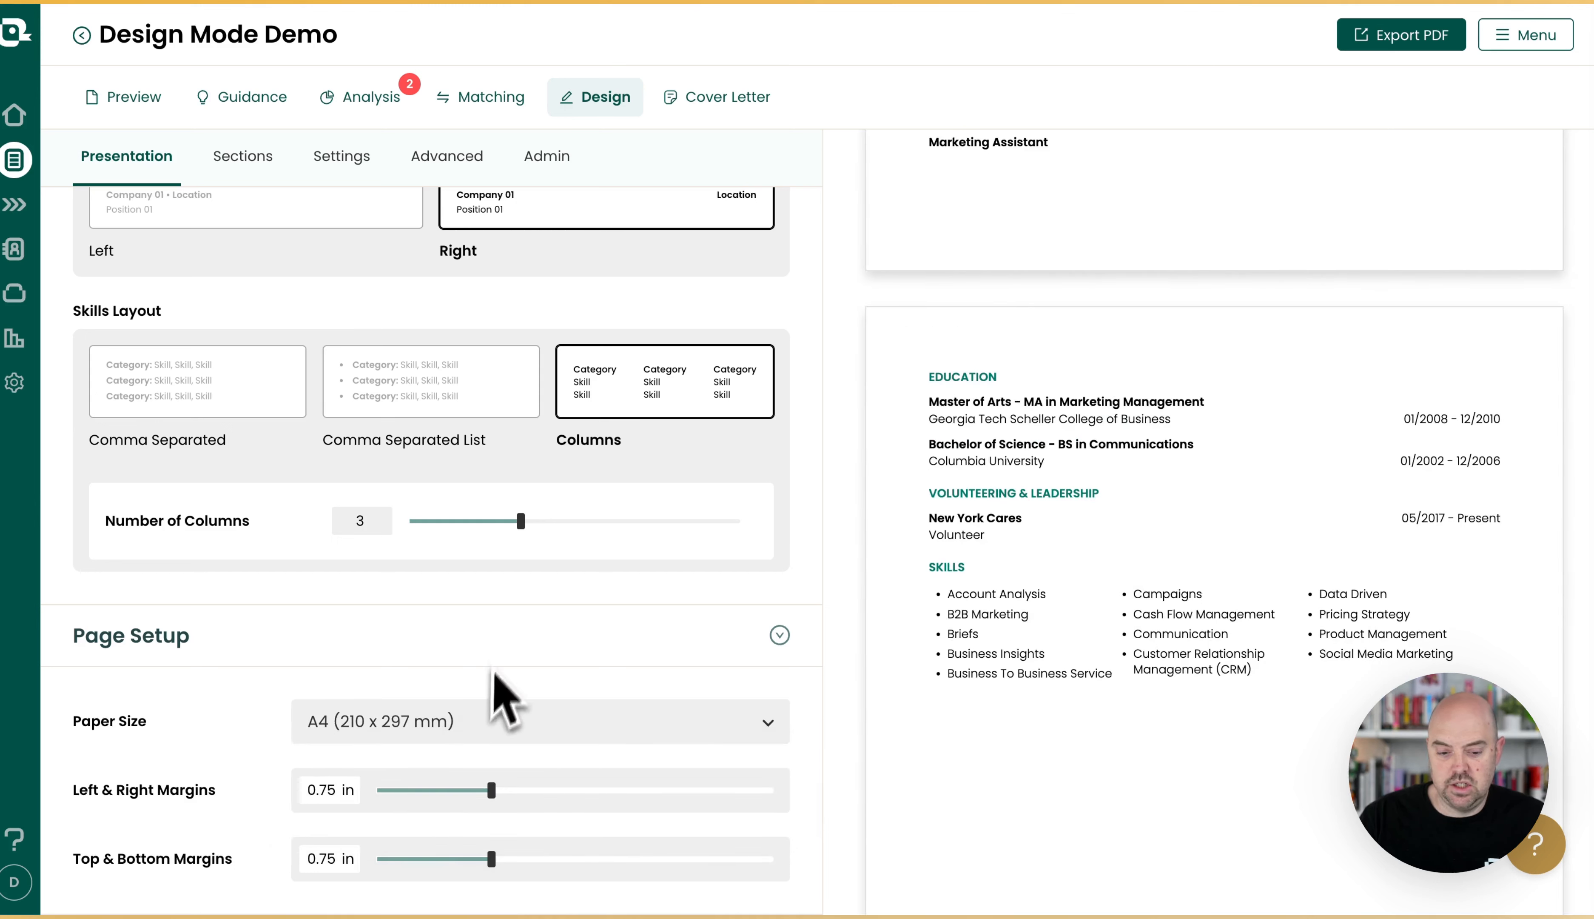
{"action": "left_click", "coordinate": [423, 737]}
{"action": "left_click", "coordinate": [430, 758]}
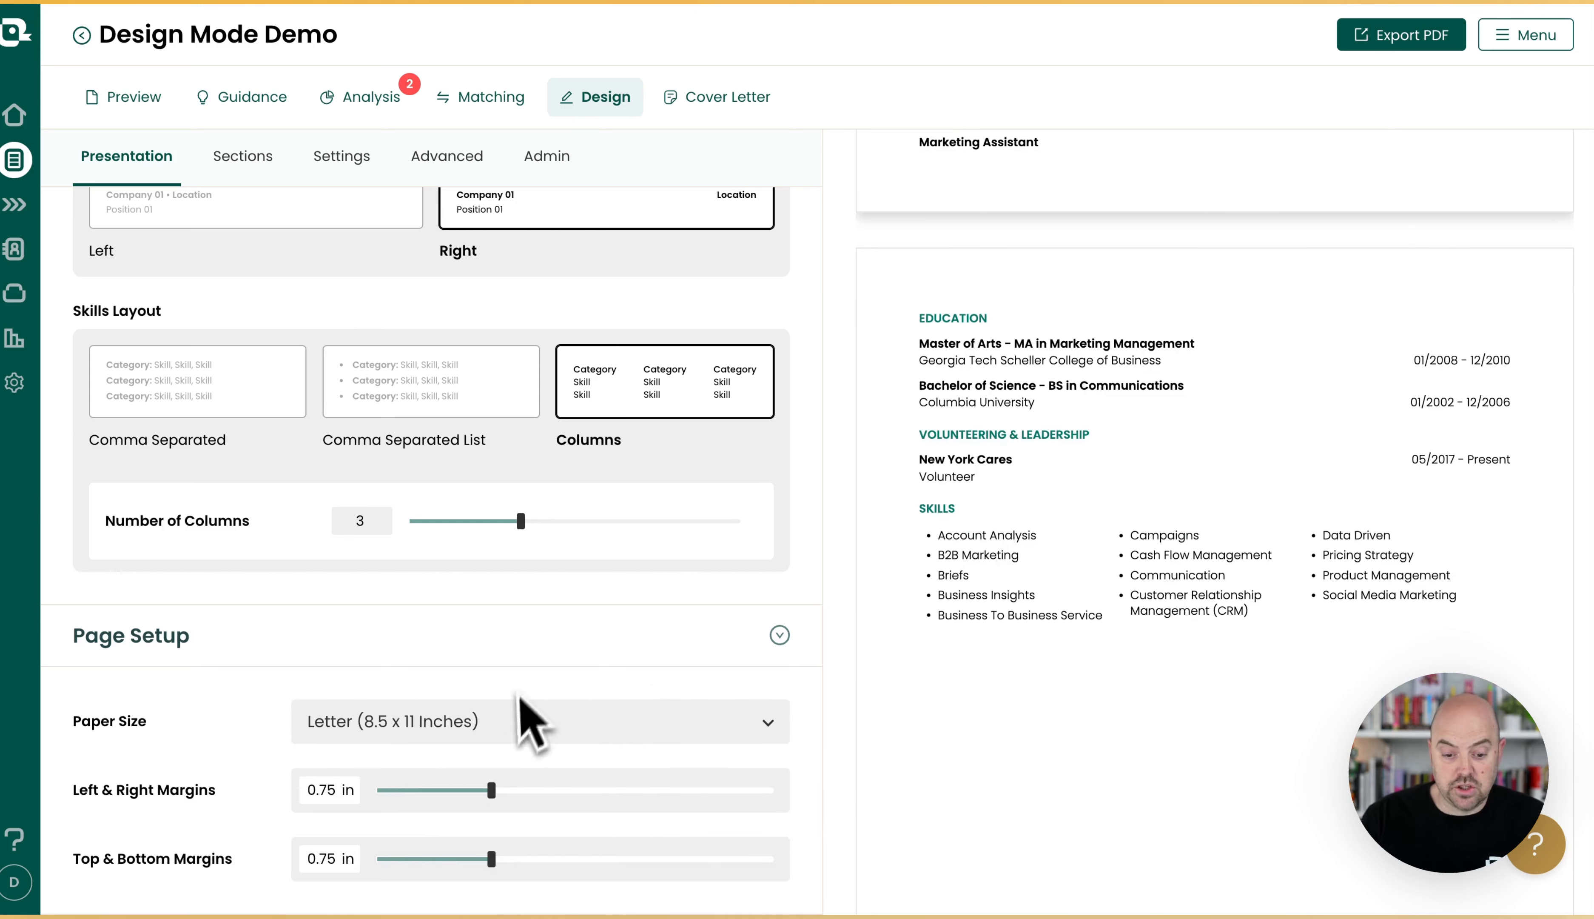
Slightly increase the left and right page margins.
{"action": "mouse_move", "coordinate": [487, 799]}
{"action": "left_mouse_down"}
{"action": "mouse_move", "coordinate": [384, 804]}
{"action": "mouse_move", "coordinate": [507, 804]}
{"action": "left_mouse_up"}
{"action": "mouse_move", "coordinate": [500, 868]}
{"action": "left_mouse_down"}
{"action": "mouse_move", "coordinate": [418, 868]}
{"action": "mouse_move", "coordinate": [538, 868]}
{"action": "mouse_move", "coordinate": [504, 868]}
{"action": "left_mouse_up"}
Open the section order settings and try moving Skills and Work Experience above Target Title, returning each to its original place.
{"action": "scroll", "coordinate": [496, 449], "scroll_direction": "up", "scroll_amount": 10}
{"action": "scroll", "coordinate": [496, 449], "scroll_direction": "up", "scroll_amount": 5}
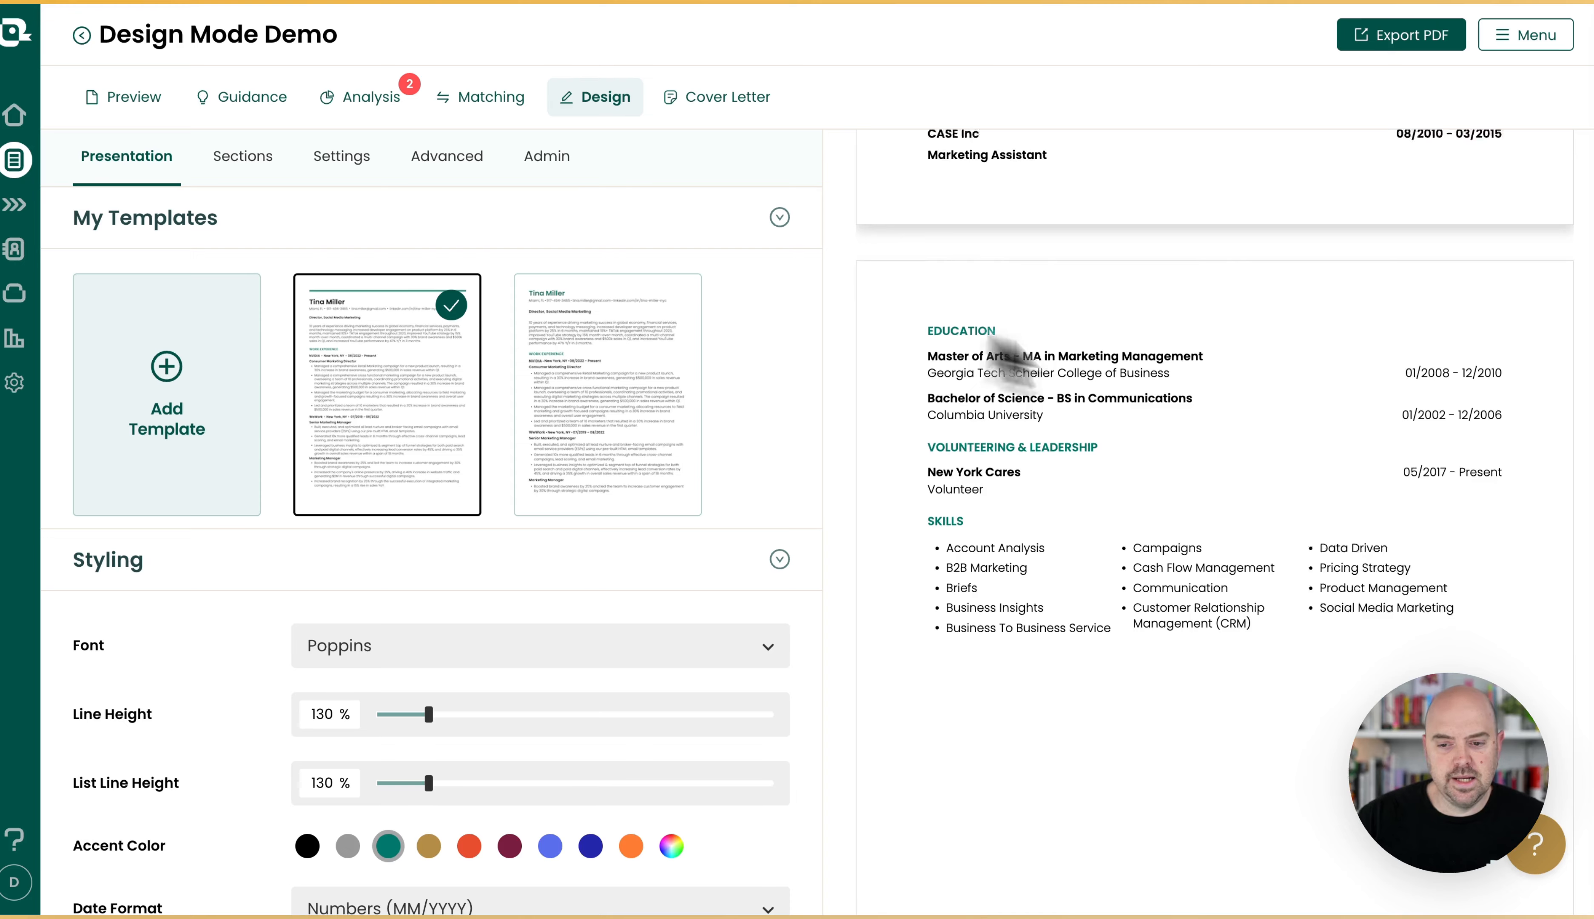
{"action": "scroll", "coordinate": [1075, 354], "scroll_direction": "up", "scroll_amount": 10}
{"action": "left_click", "coordinate": [256, 159]}
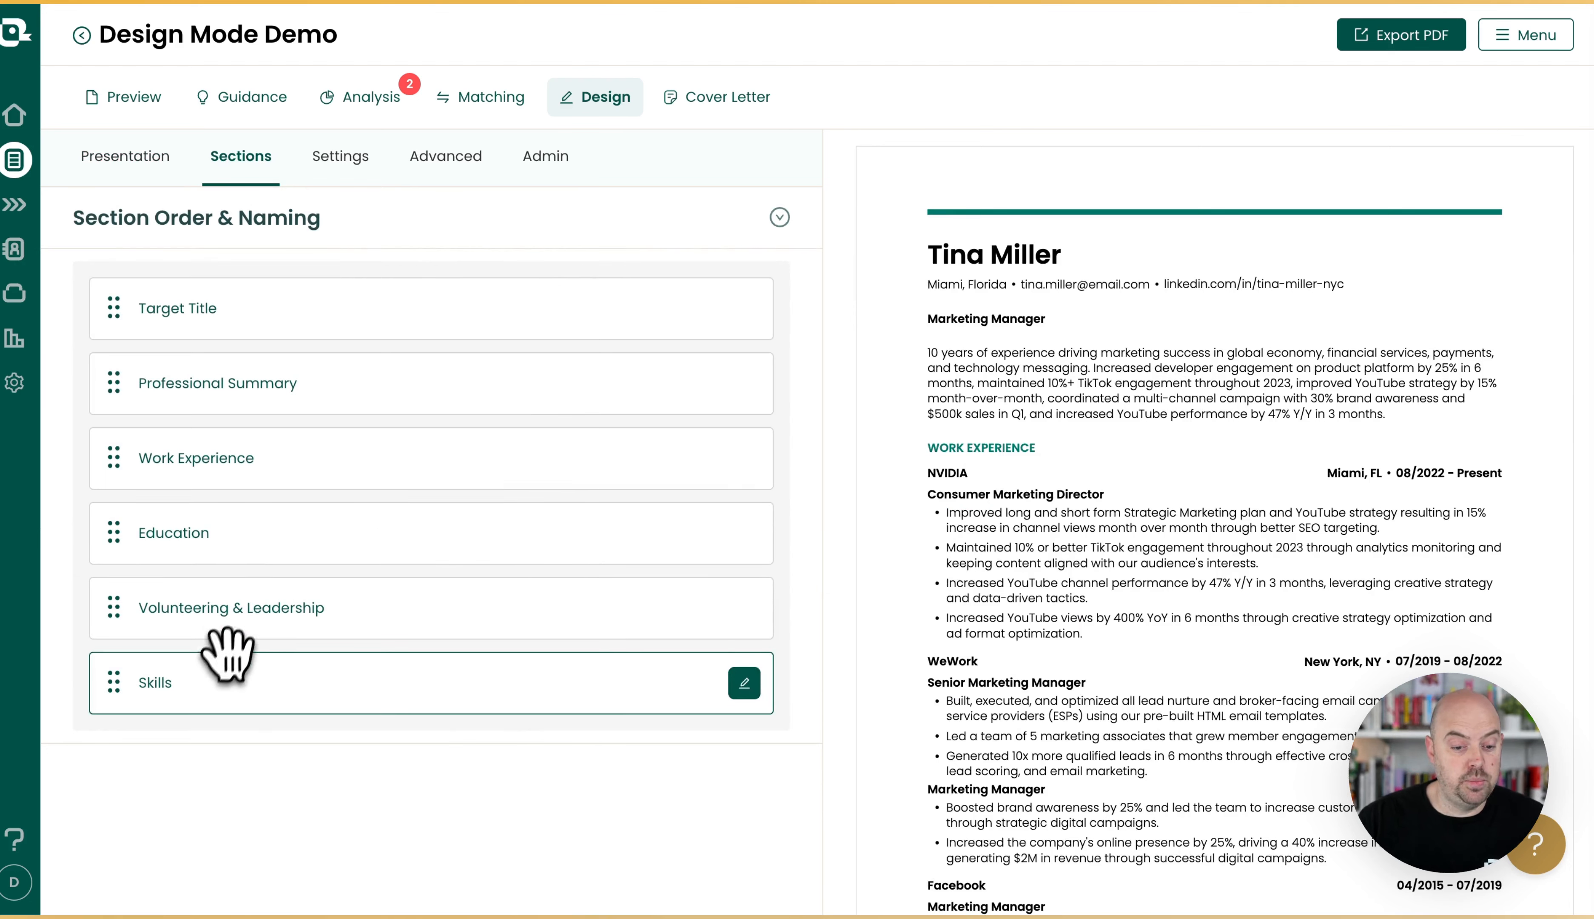
{"action": "left_click_drag", "start_coordinate": [234, 658], "coordinate": [249, 295]}
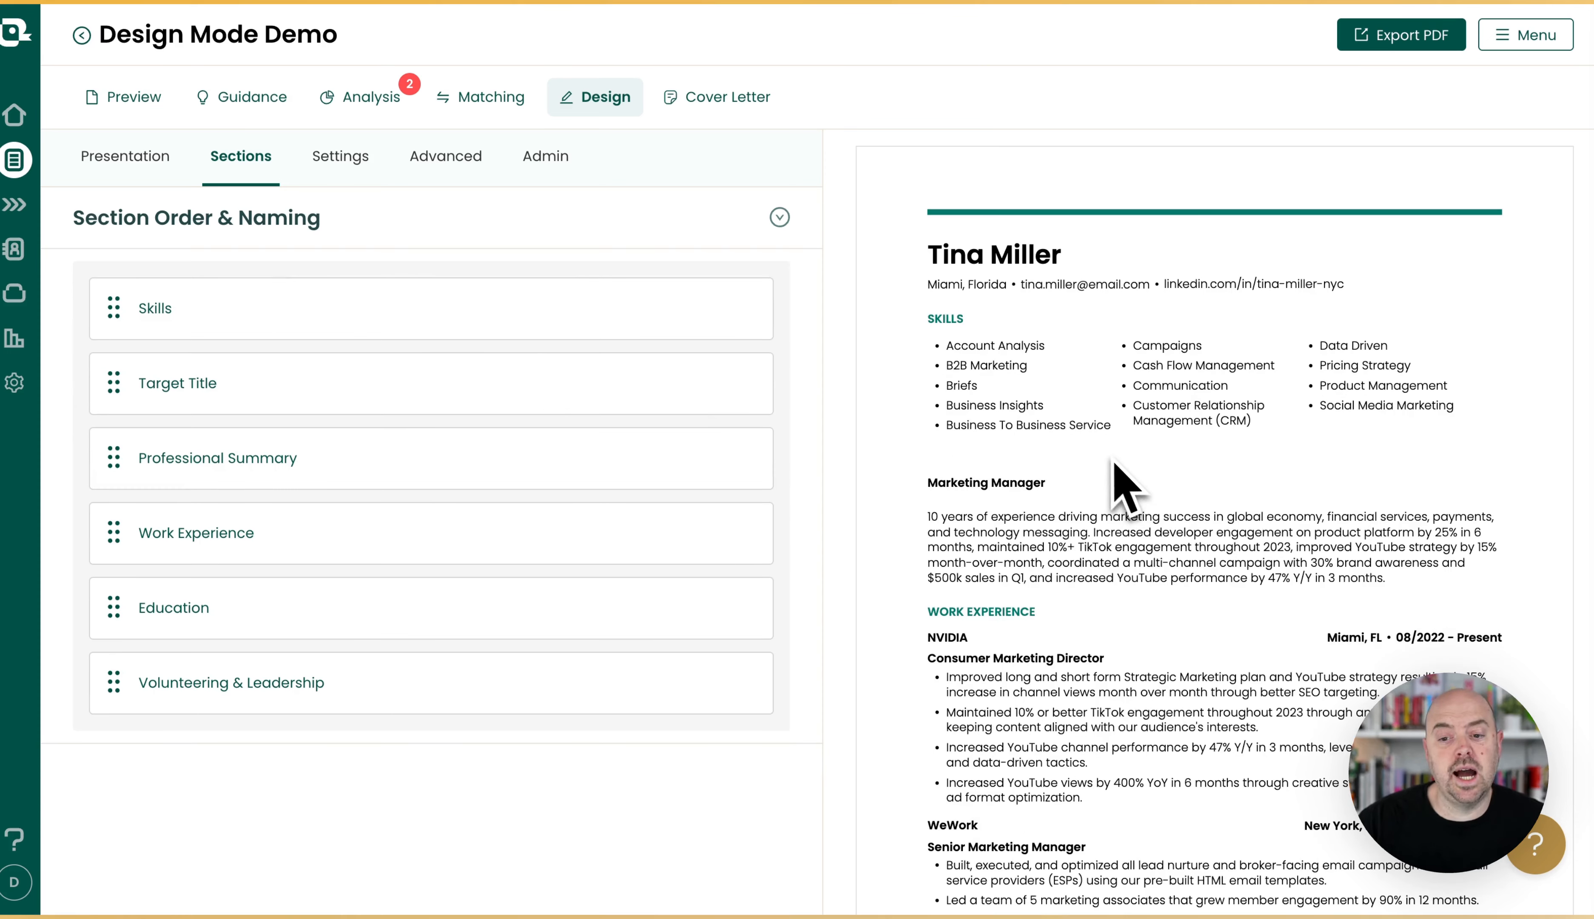
{"action": "left_click_drag", "start_coordinate": [730, 313], "coordinate": [339, 667]}
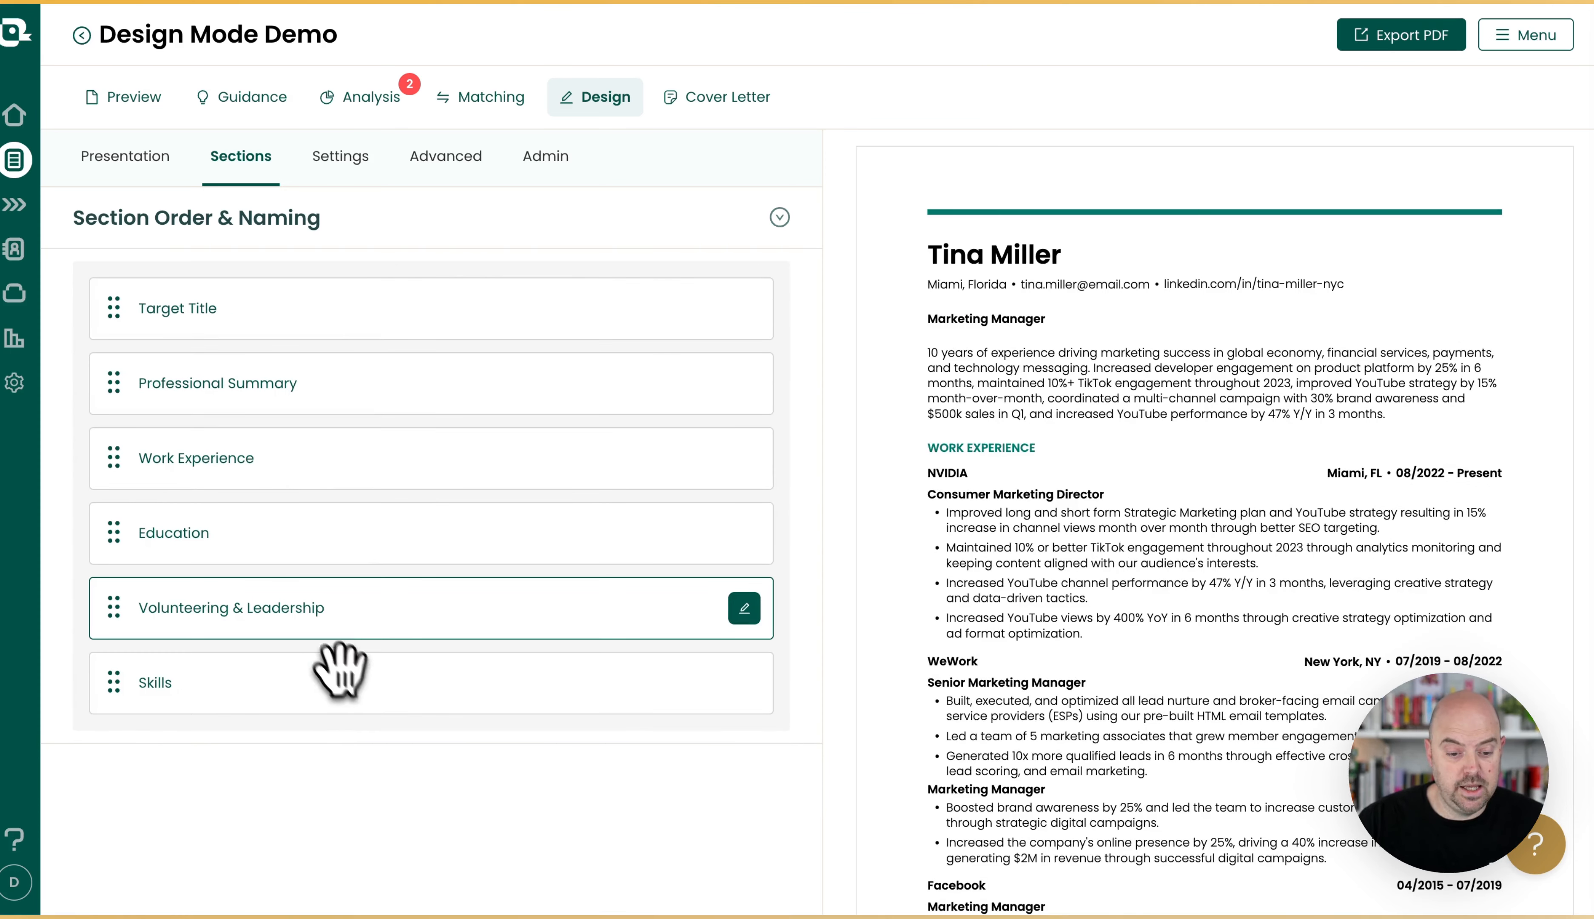
{"action": "left_click_drag", "start_coordinate": [232, 462], "coordinate": [232, 308]}
{"action": "left_click_drag", "start_coordinate": [345, 331], "coordinate": [331, 497]}
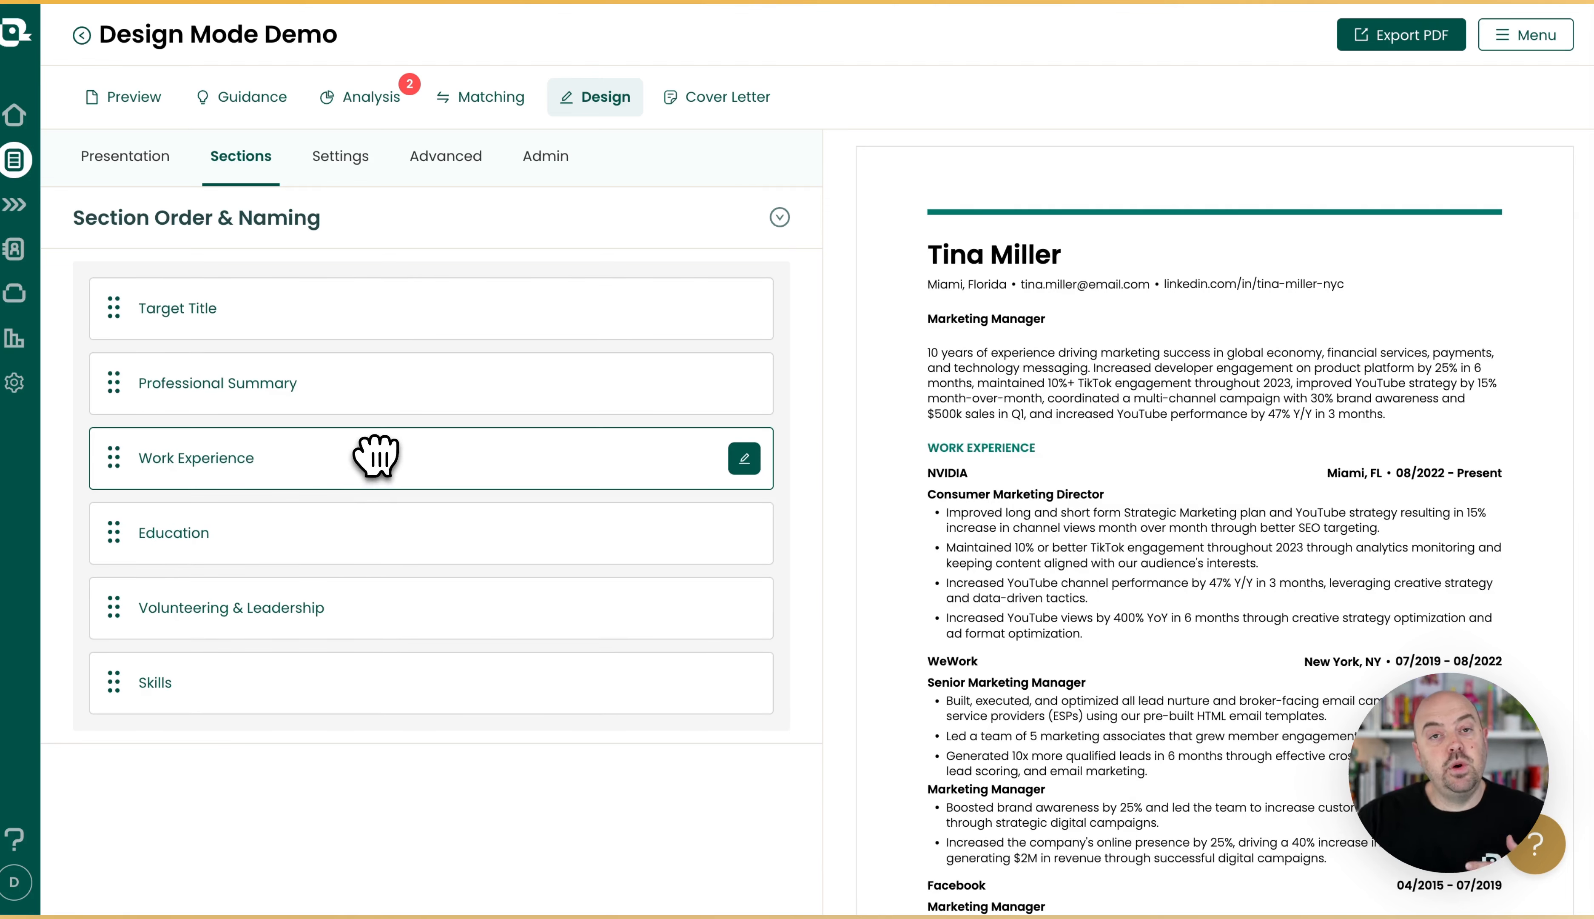
Rename the Volunteering & Leadership section as Volunteering and check its heading in the resume preview.
{"action": "left_click", "coordinate": [744, 609]}
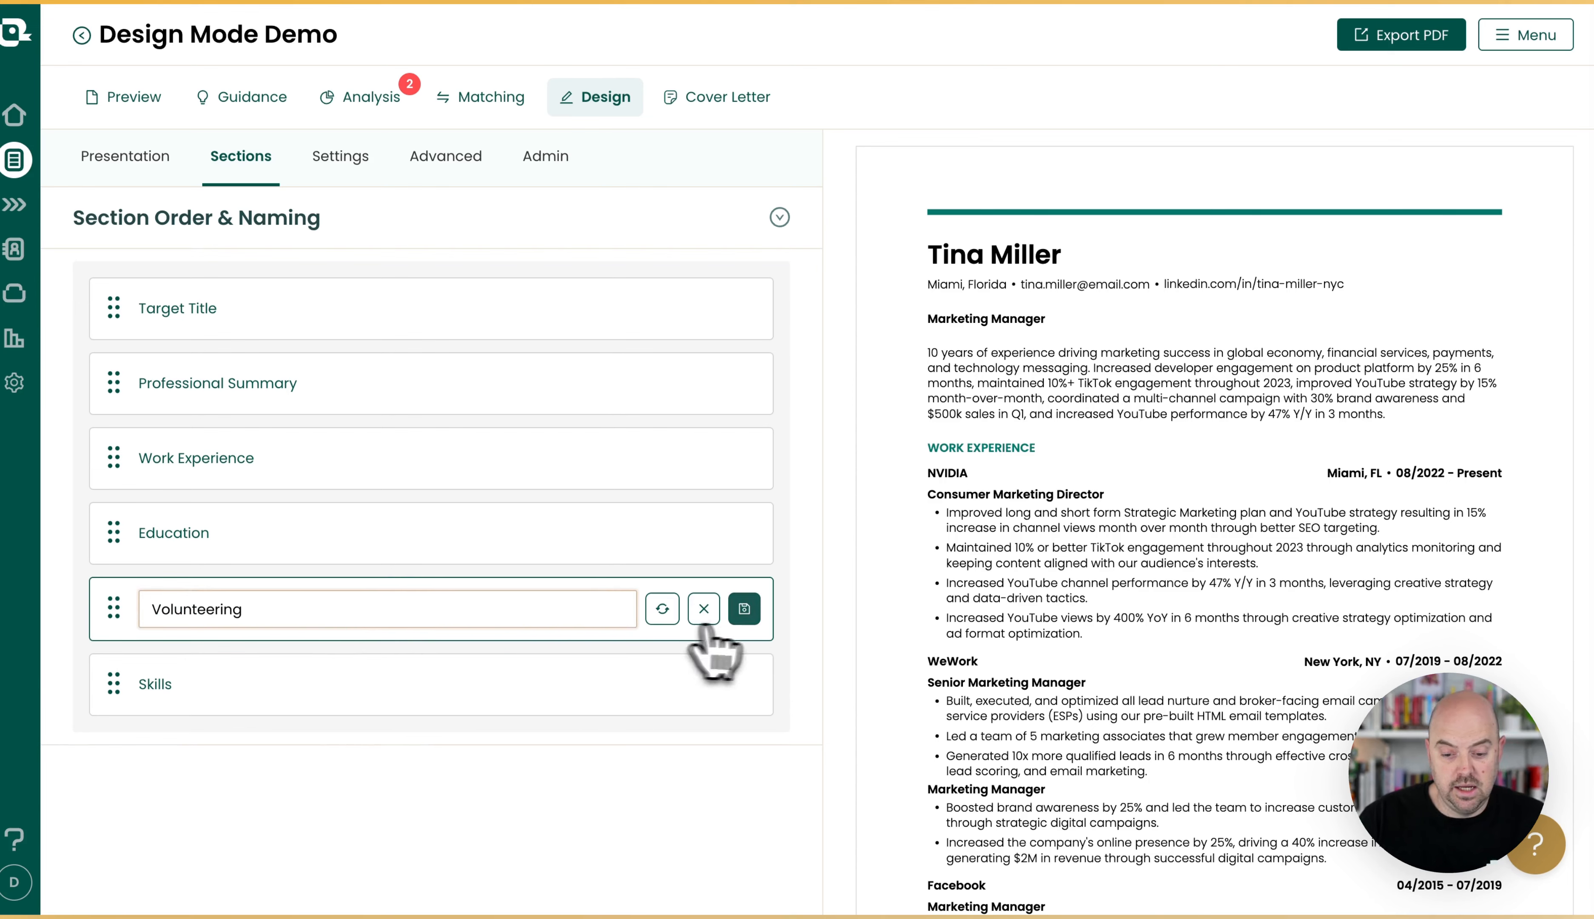
{"action": "left_click", "coordinate": [744, 609]}
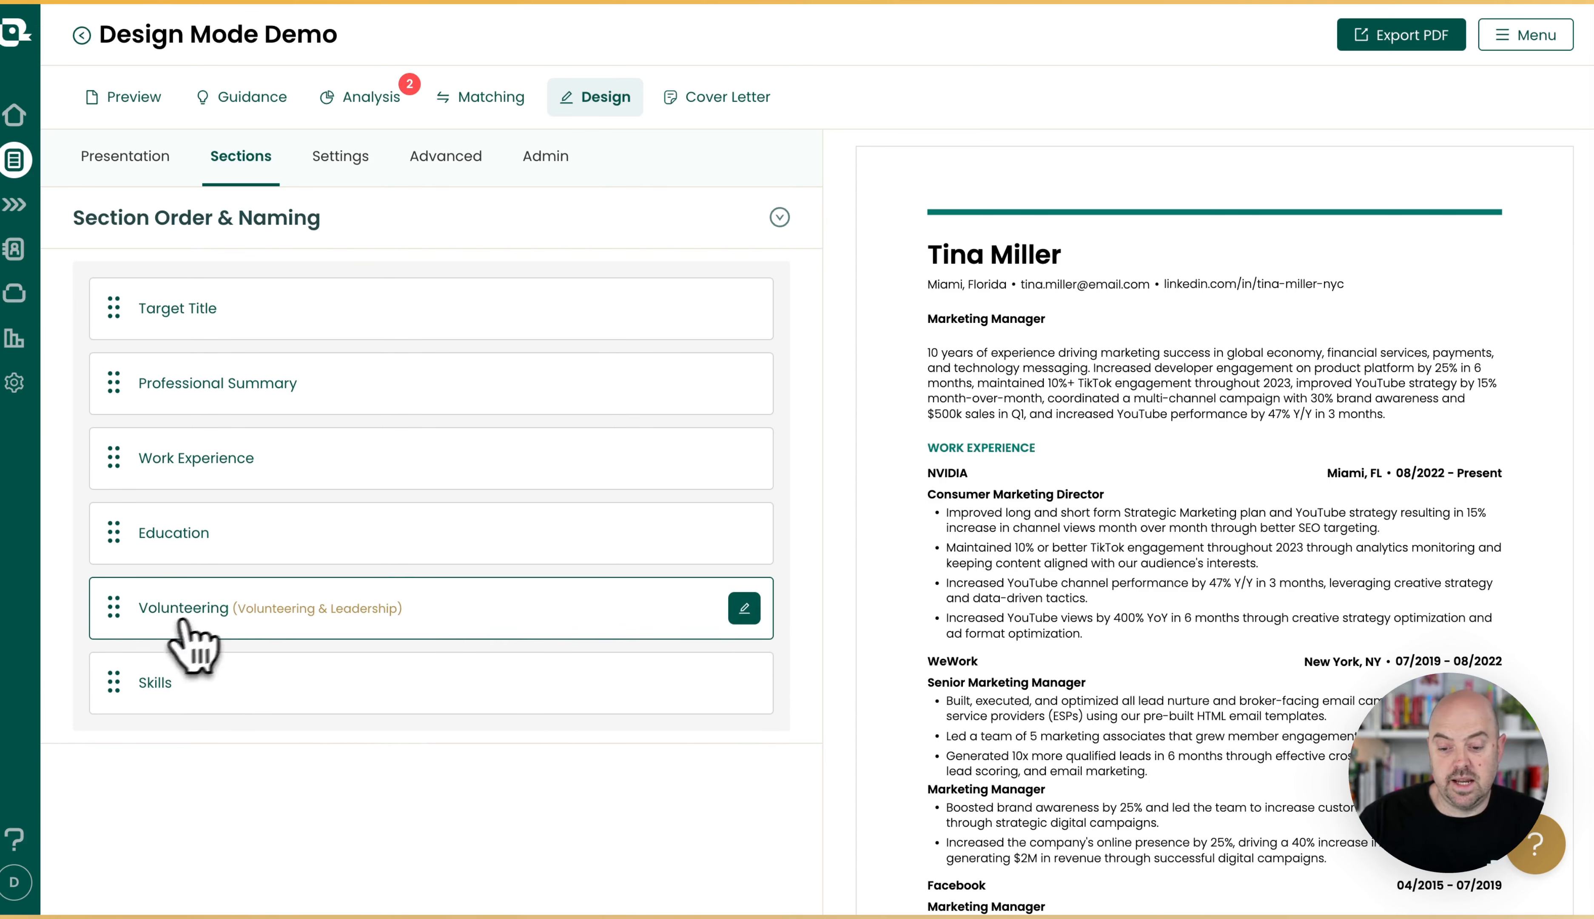
{"action": "scroll", "coordinate": [1252, 580], "scroll_direction": "down", "scroll_amount": 15}
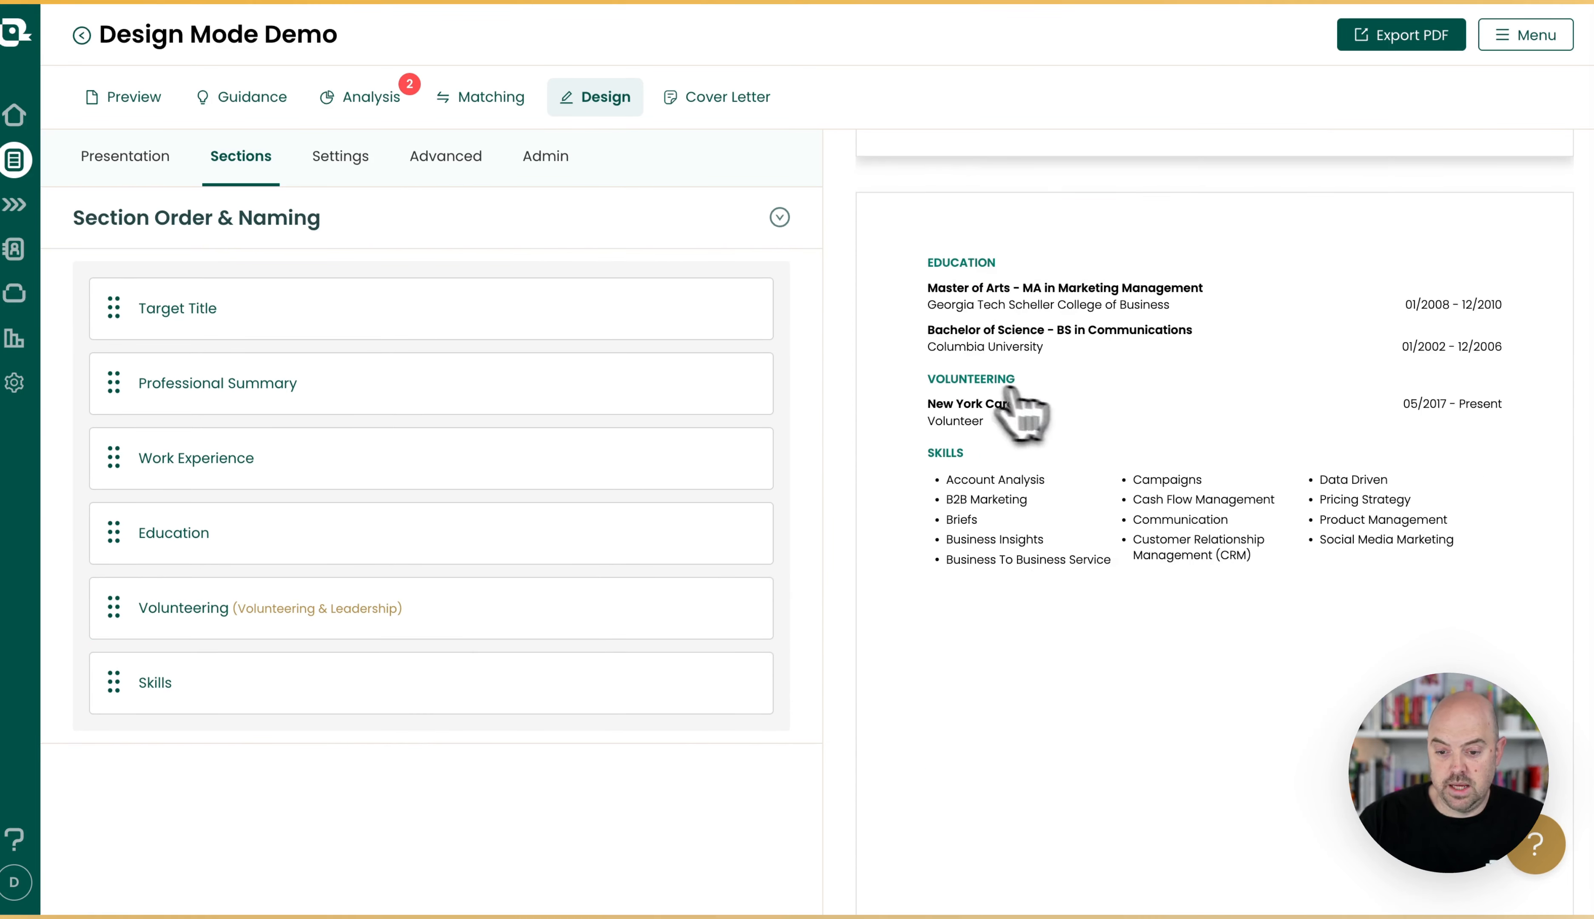
{"action": "scroll", "coordinate": [1138, 525], "scroll_direction": "up", "scroll_amount": 15}
{"action": "mouse_move", "coordinate": [288, 638]}
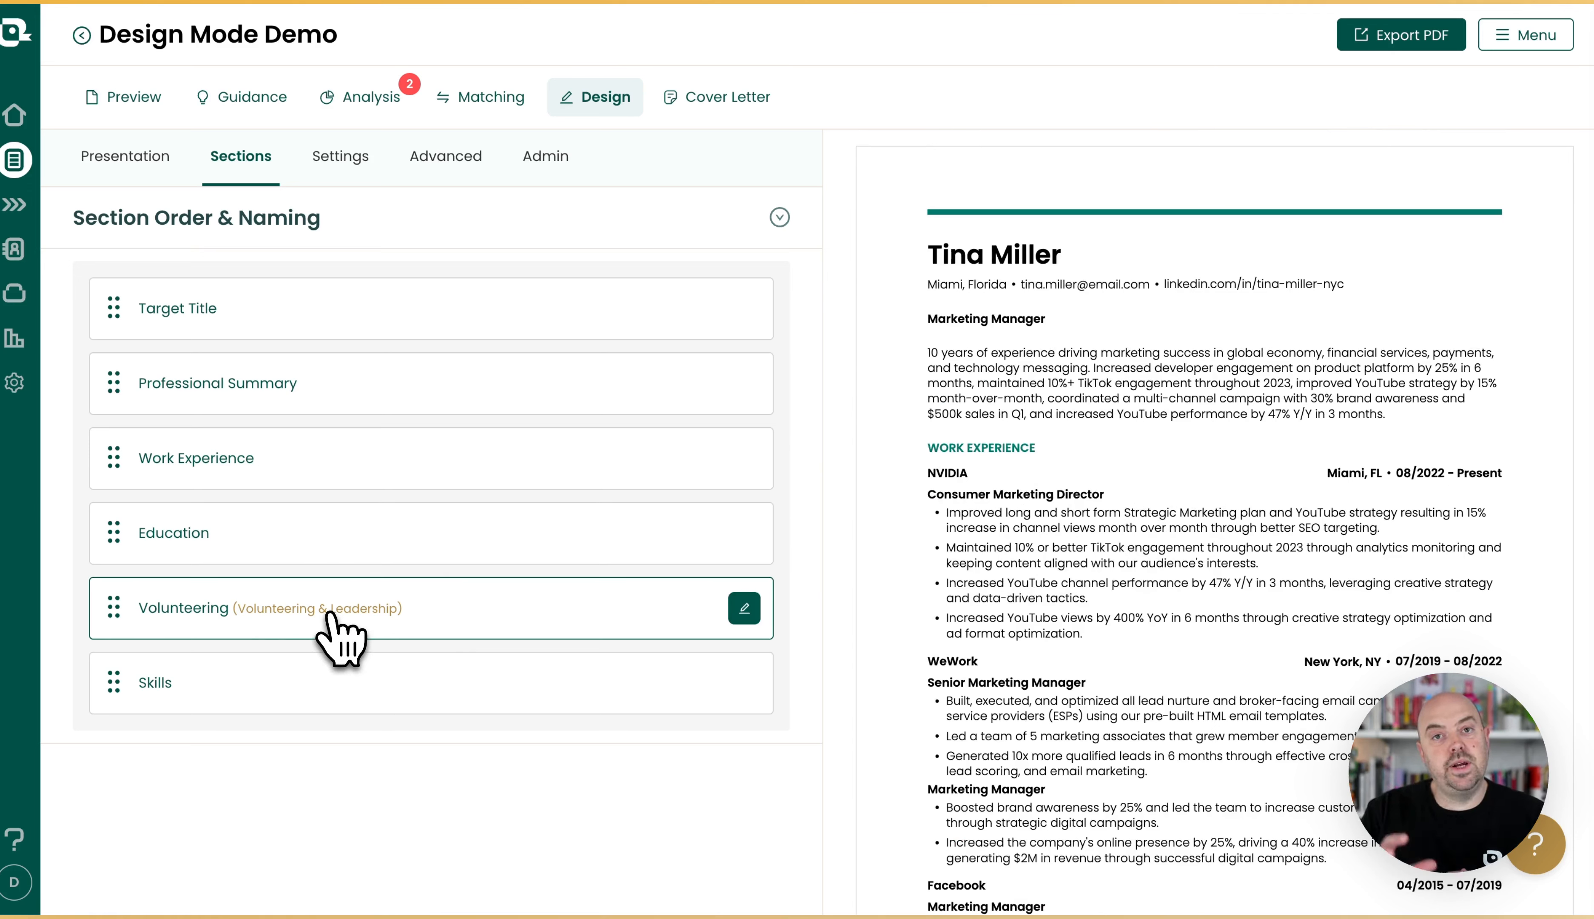
Open the work experience settings and try showing locations by Position and None, returning to Company.
{"action": "left_click", "coordinate": [340, 156]}
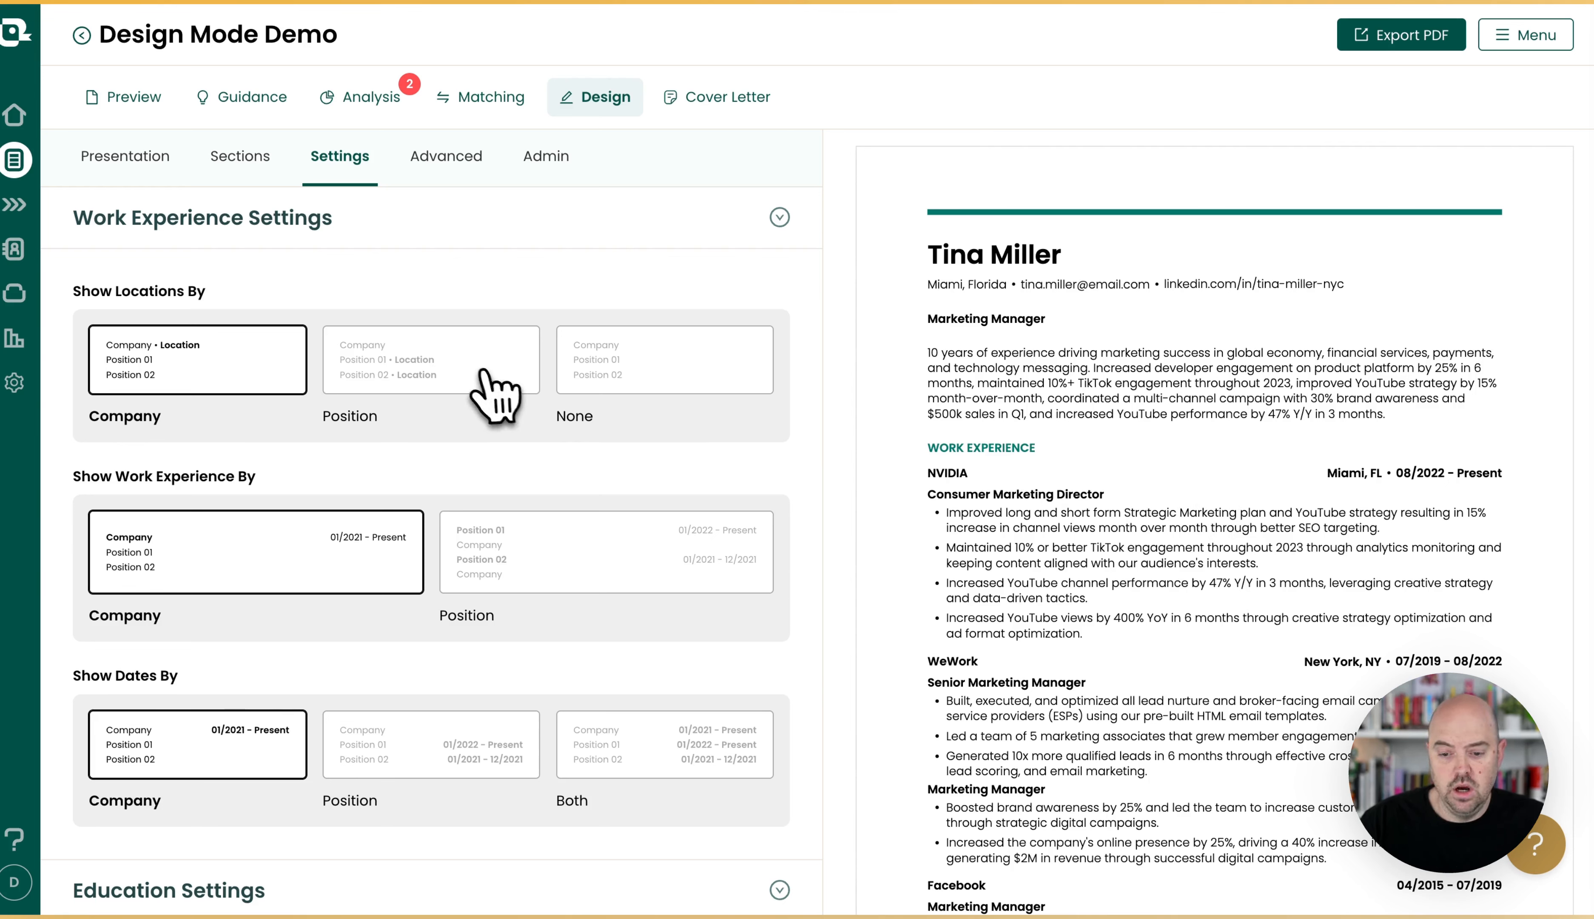
{"action": "left_click", "coordinate": [495, 385]}
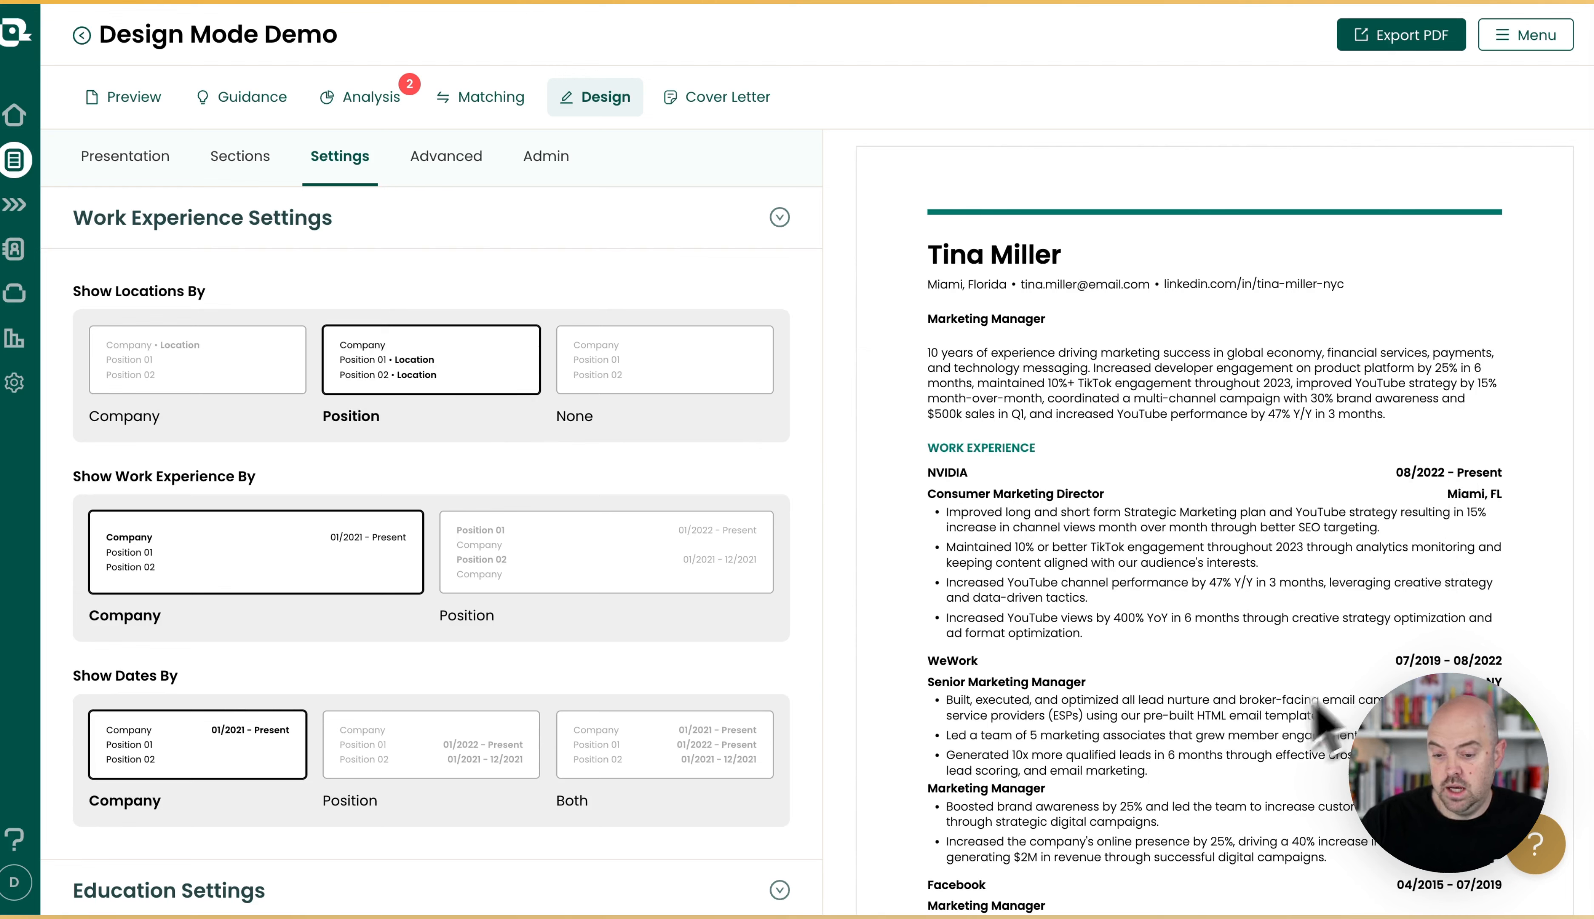
{"action": "left_click", "coordinate": [658, 374]}
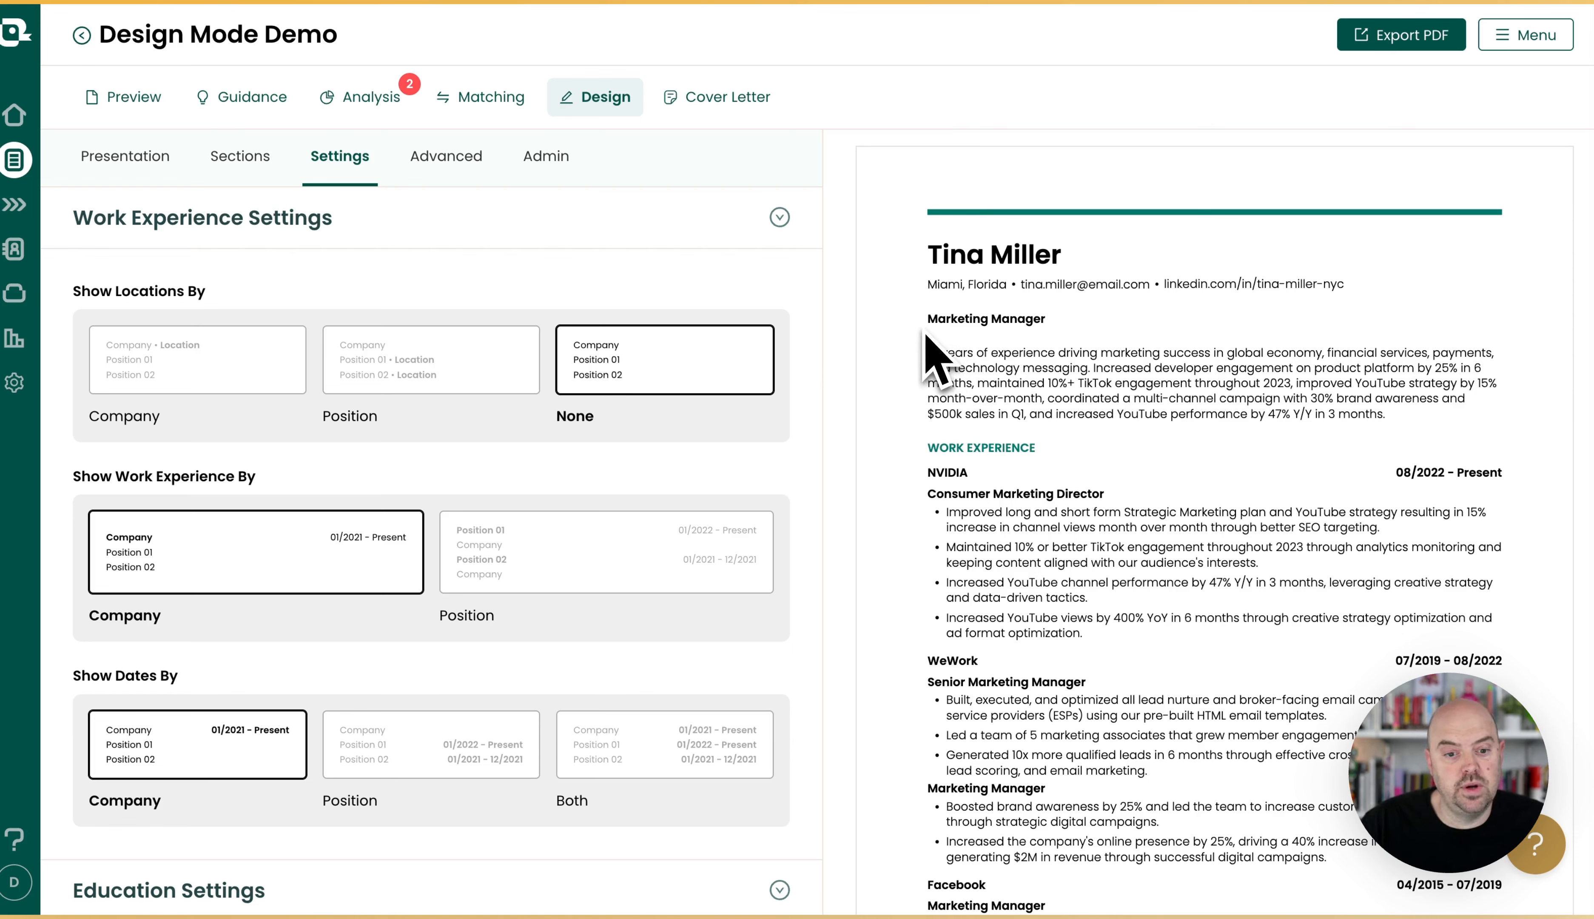
{"action": "left_click", "coordinate": [266, 366]}
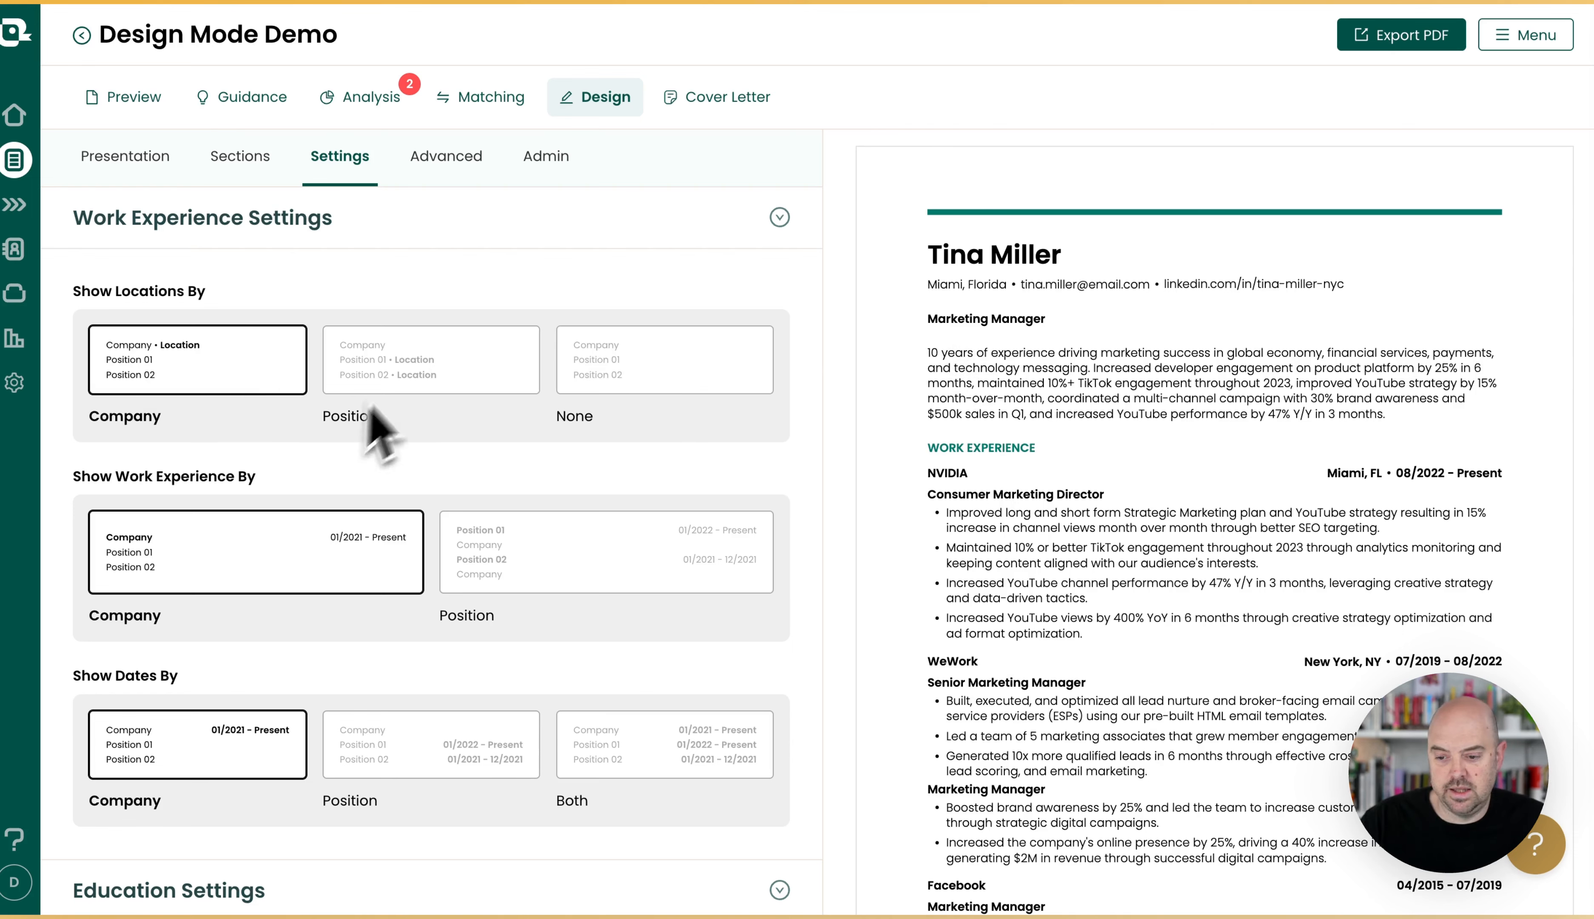
Try showing work experience by Position and switch back to Company, comparing the layouts in the preview.
{"action": "scroll", "coordinate": [319, 468], "scroll_direction": "down", "scroll_amount": 2}
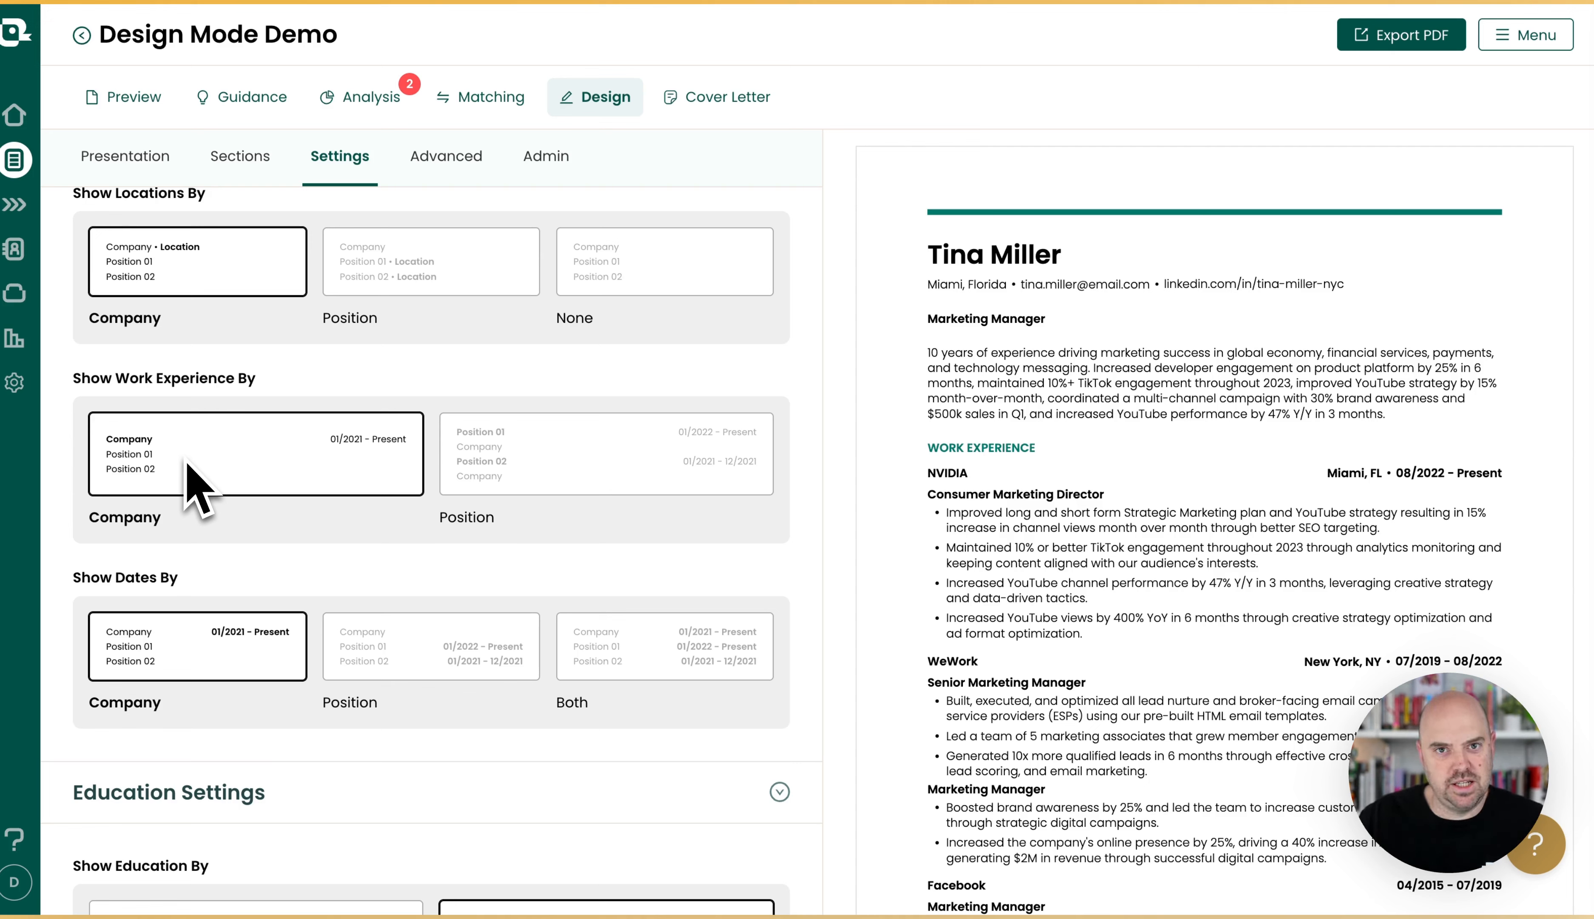
{"action": "left_click", "coordinate": [563, 484]}
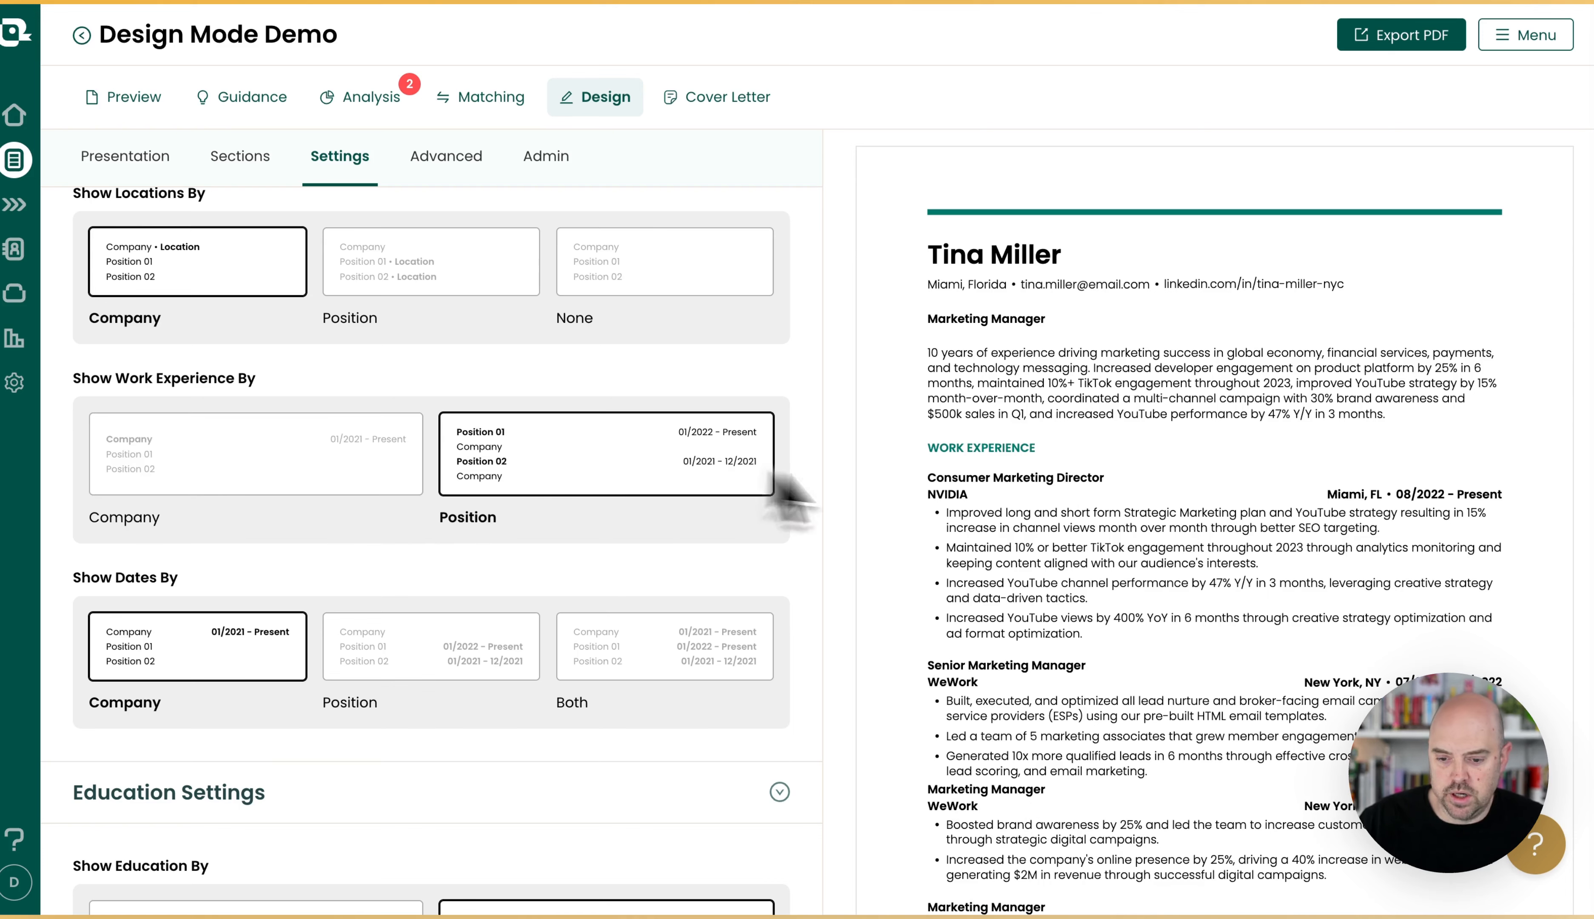
{"action": "scroll", "coordinate": [980, 538], "scroll_direction": "down", "scroll_amount": 1}
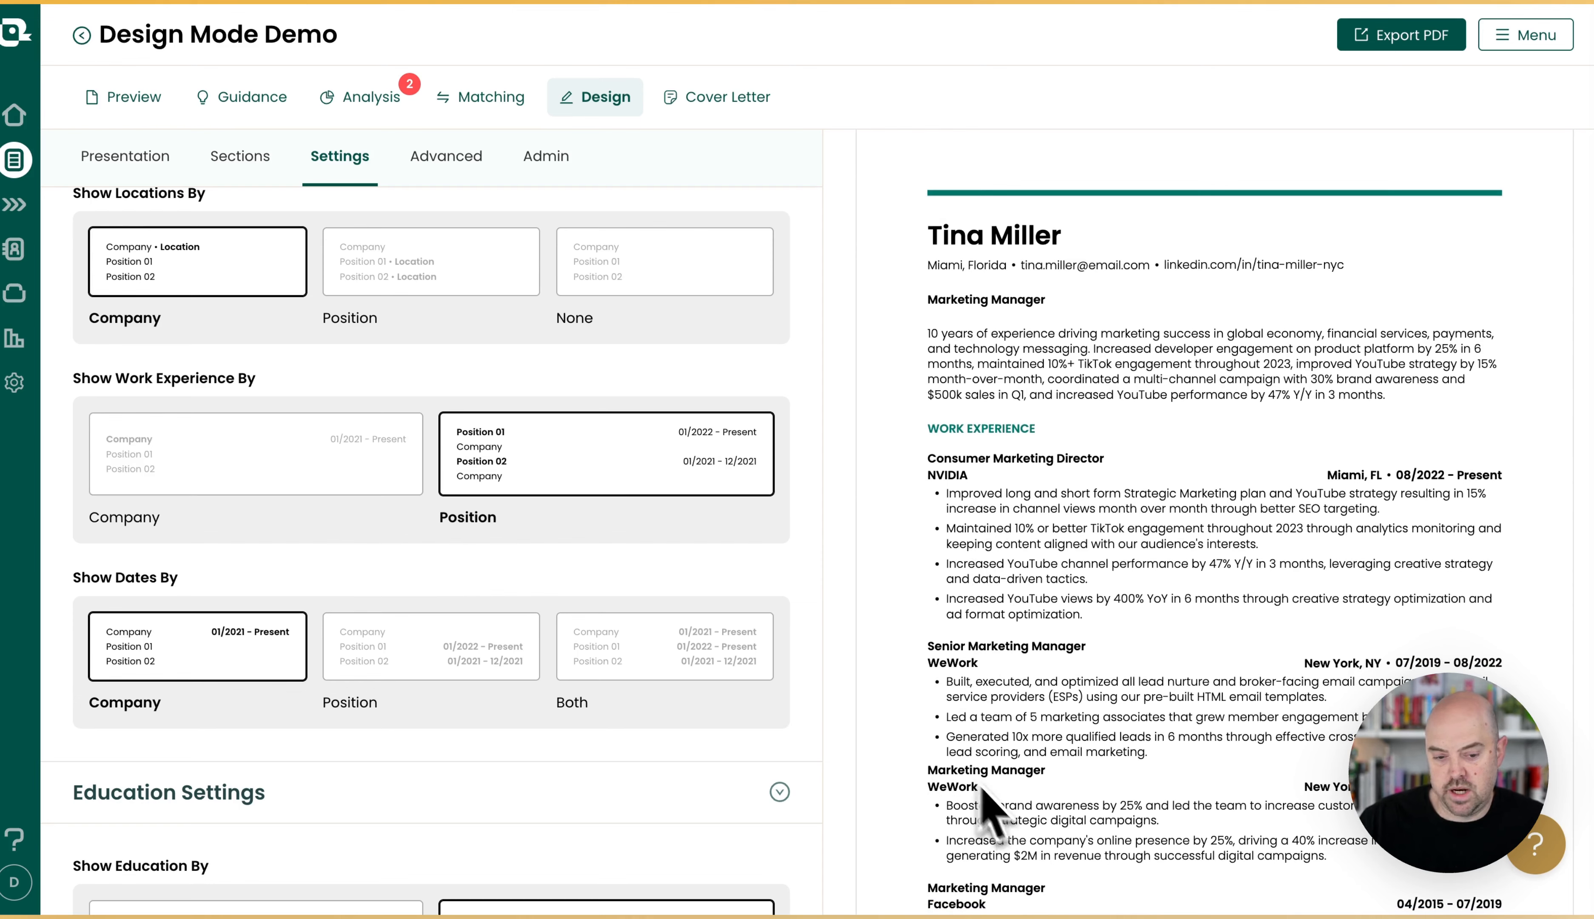
{"action": "left_click", "coordinate": [253, 483]}
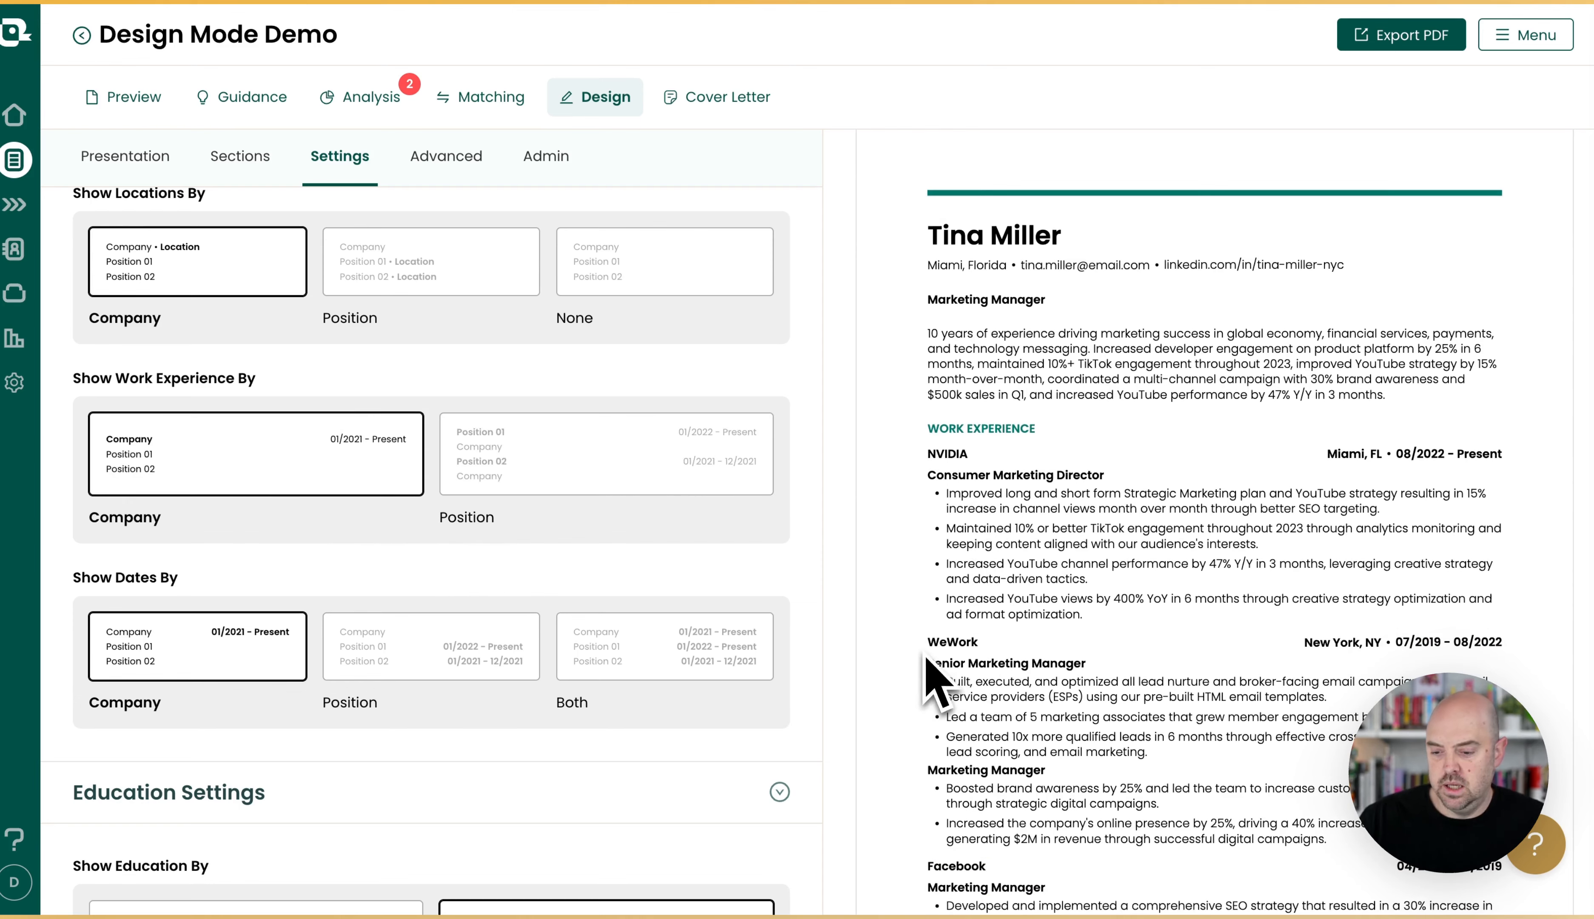
{"action": "scroll", "coordinate": [1063, 676], "scroll_direction": "down", "scroll_amount": 2}
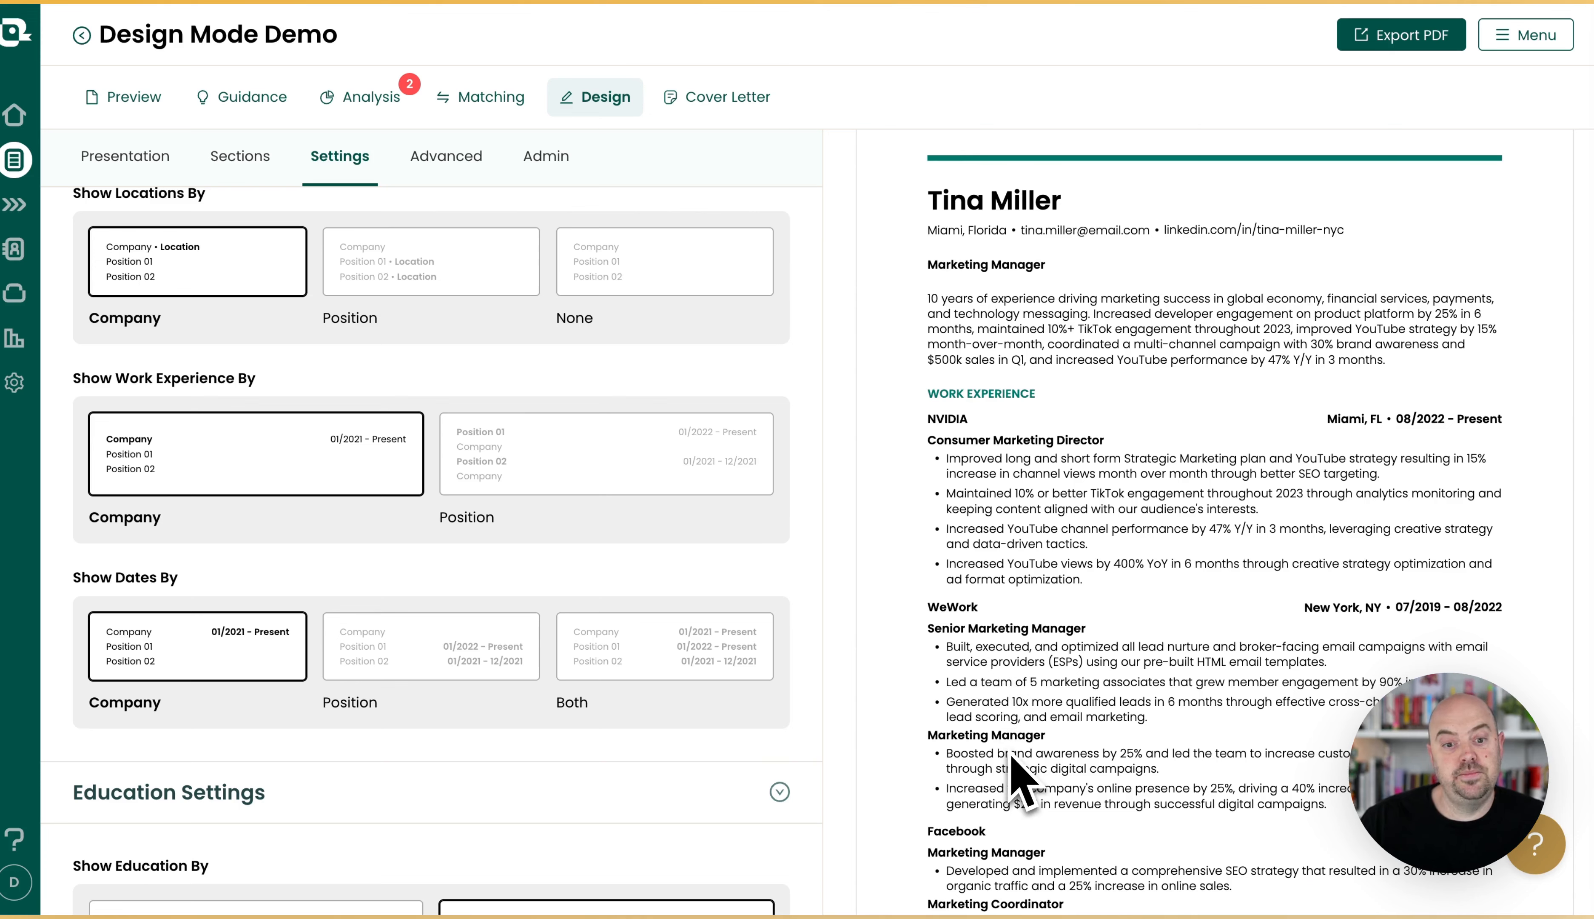
Try showing work experience dates by Position and by Both, returning to Company.
{"action": "scroll", "coordinate": [522, 569], "scroll_direction": "down", "scroll_amount": 2}
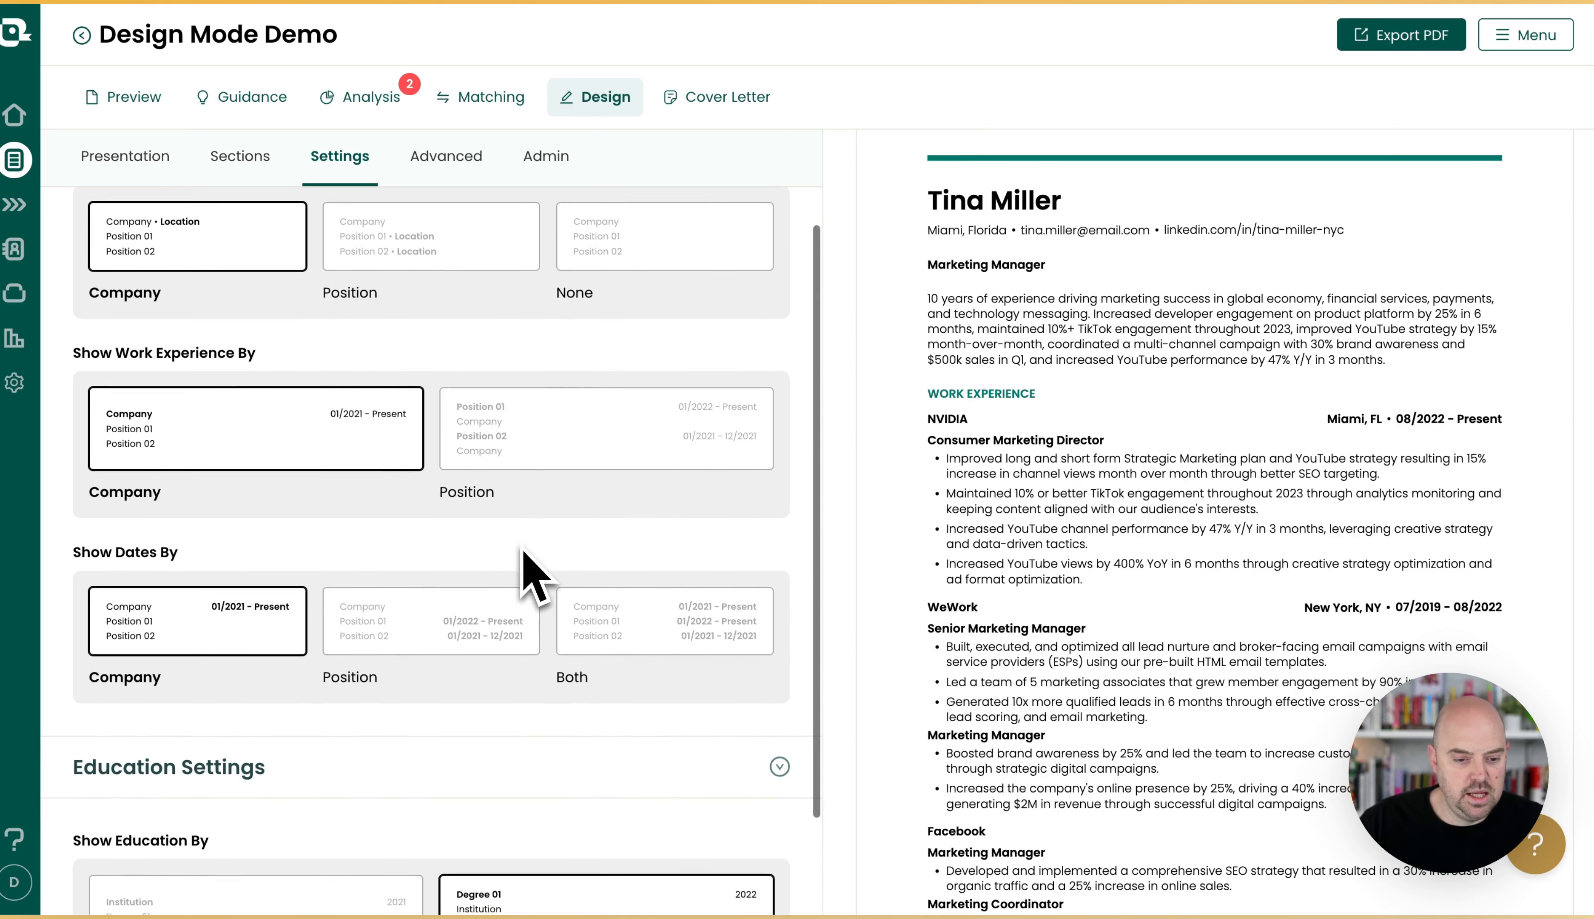
{"action": "scroll", "coordinate": [523, 552], "scroll_direction": "down", "scroll_amount": 4}
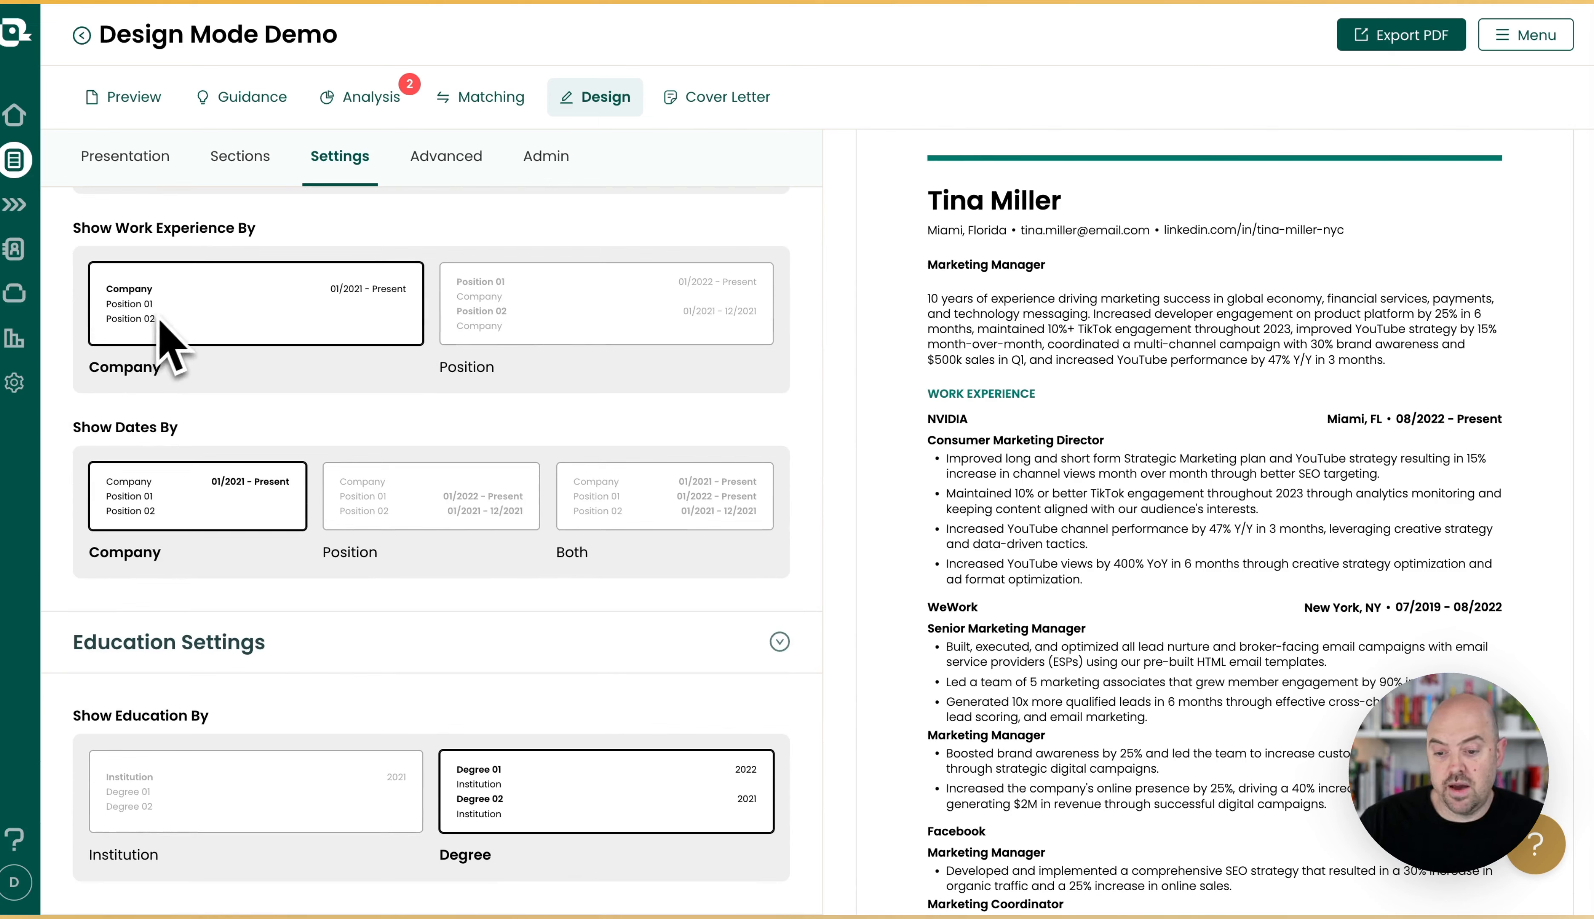
{"action": "left_click", "coordinate": [435, 529]}
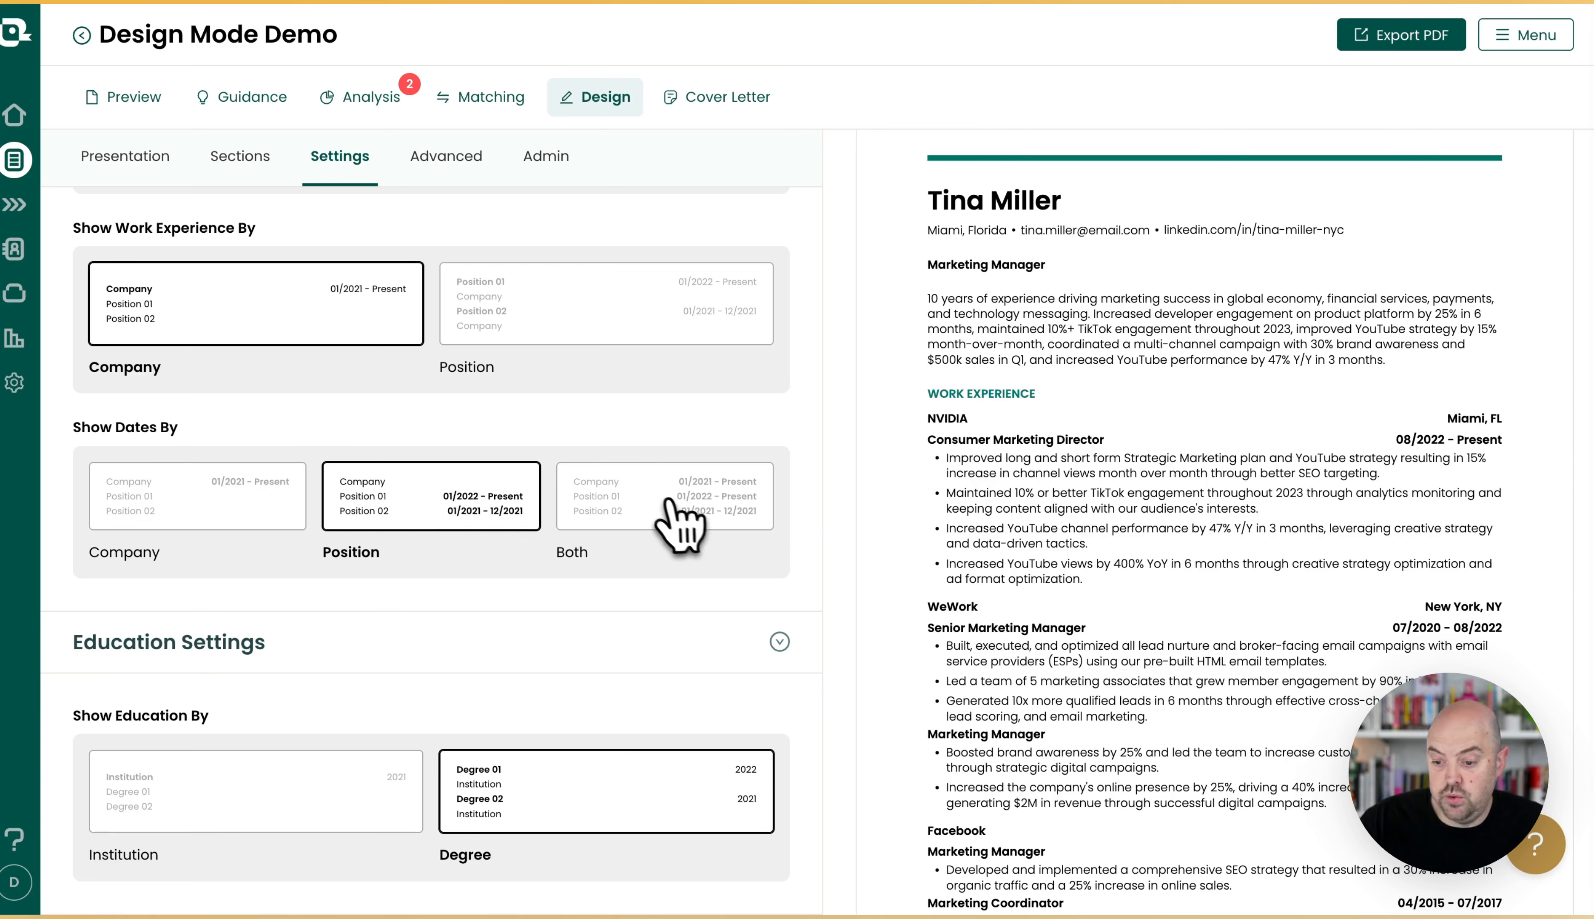
{"action": "left_click", "coordinate": [646, 500]}
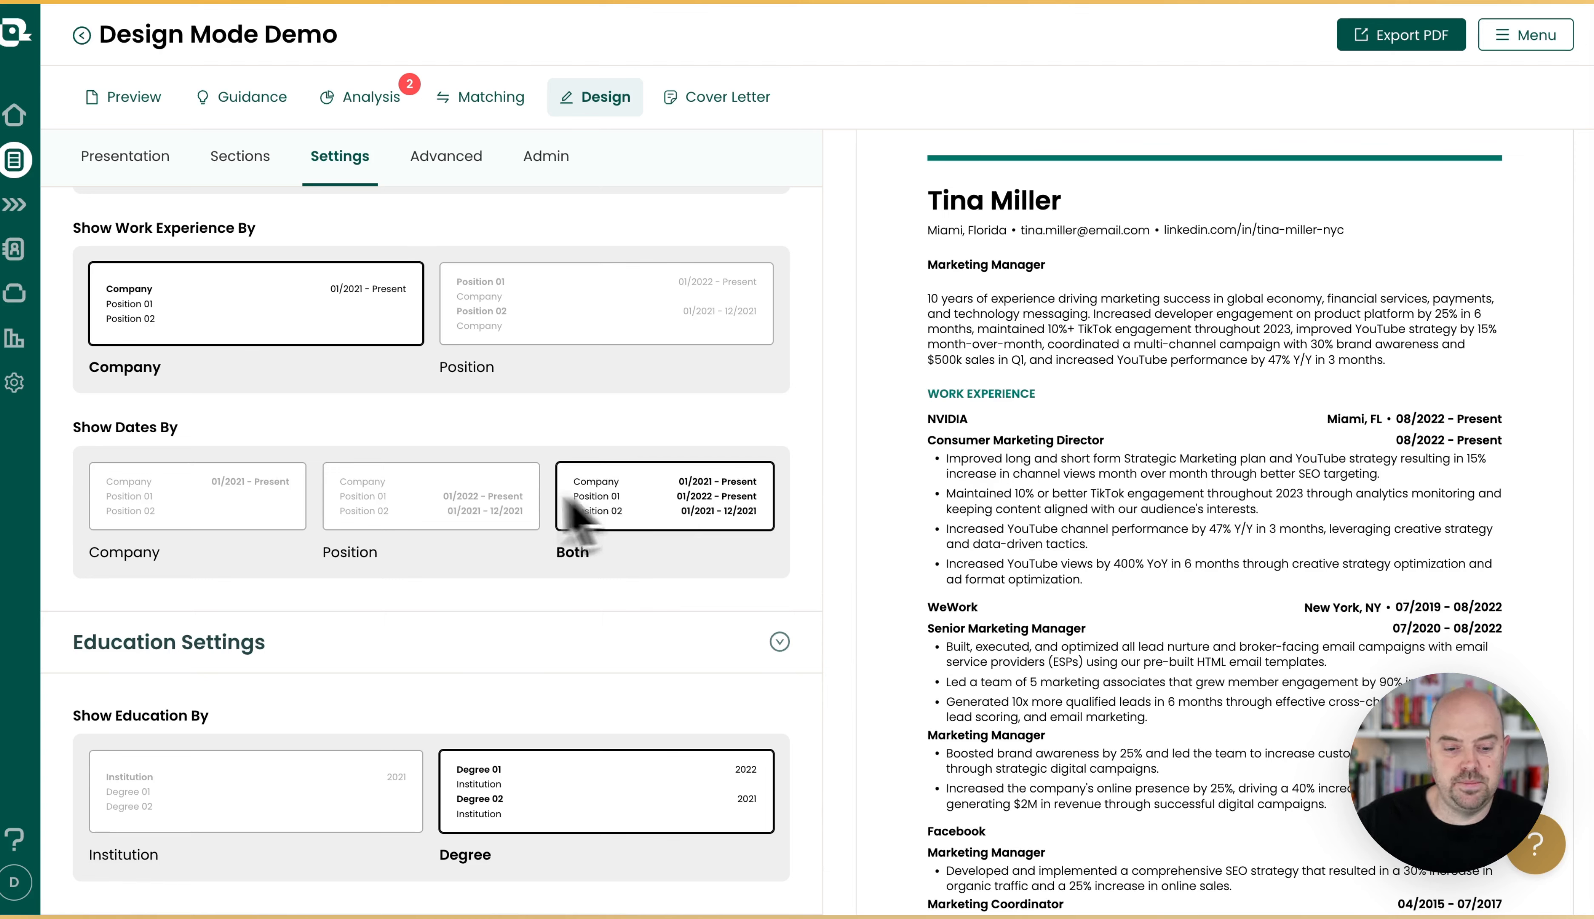
{"action": "left_click", "coordinate": [184, 516]}
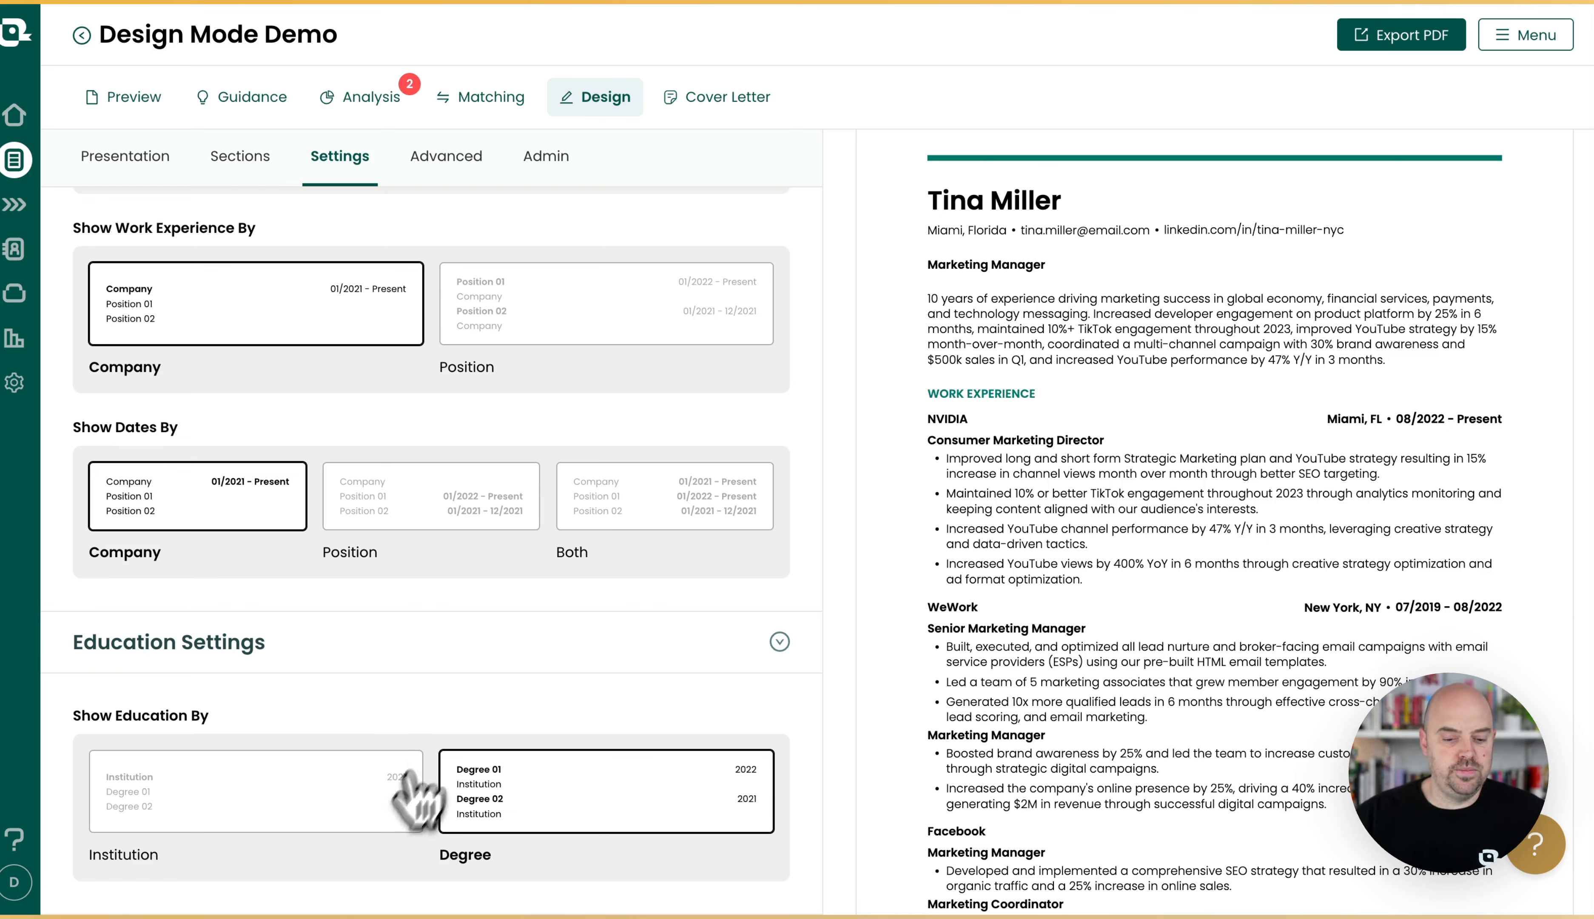
Open the advanced styles and try the dash, double-chevron and arrow bullets and the dash separator, restoring the dot for both.
{"action": "scroll", "coordinate": [499, 535], "scroll_direction": "up", "scroll_amount": 4}
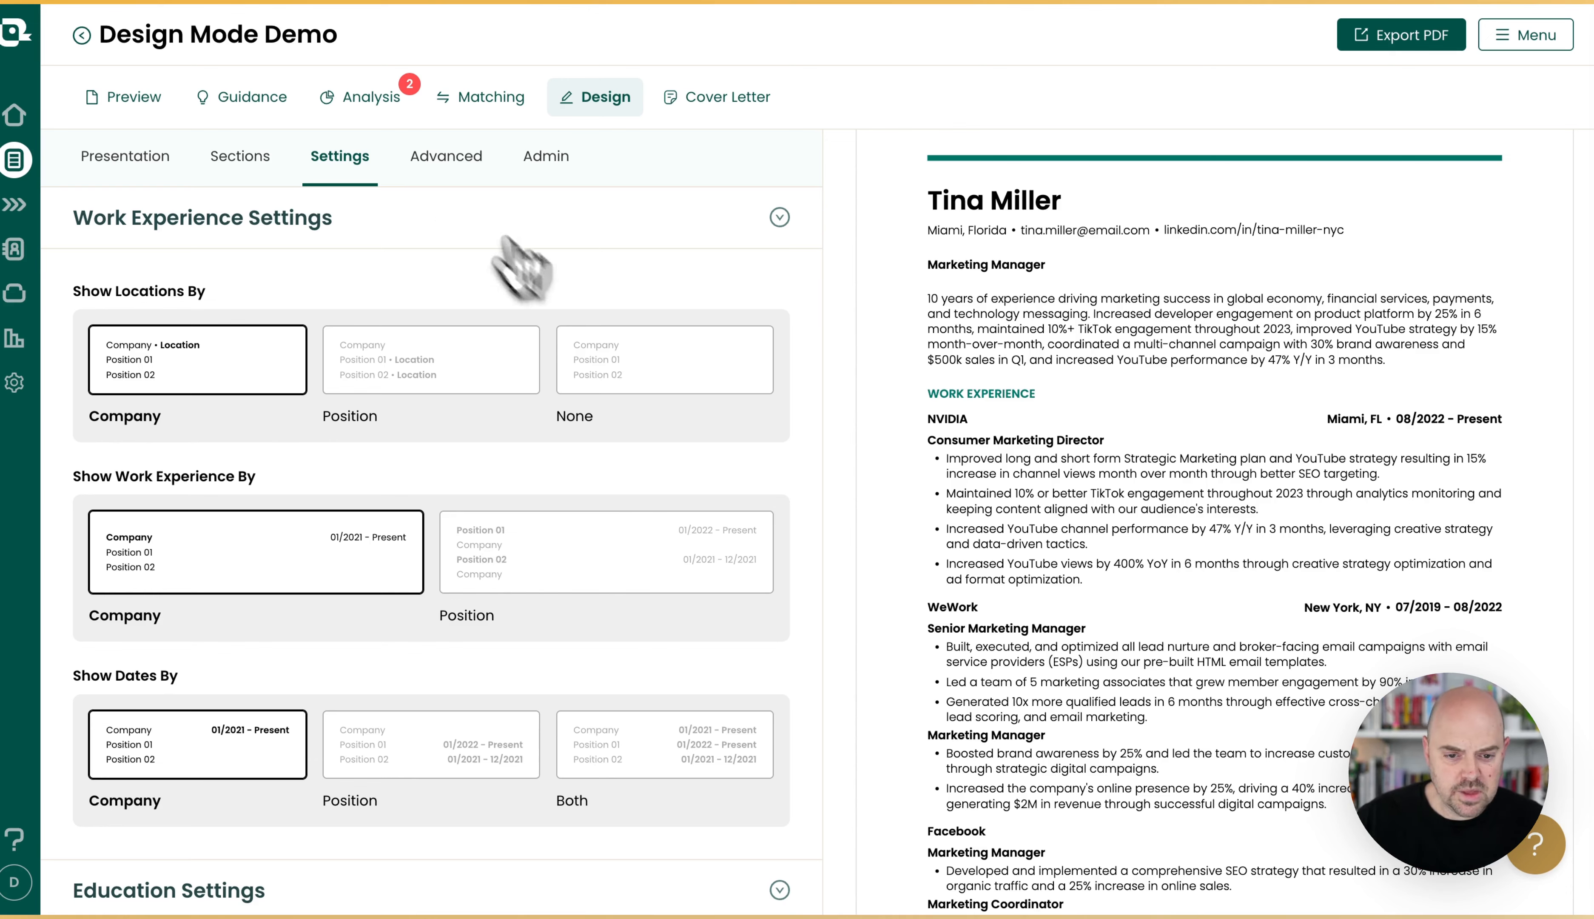
{"action": "left_click", "coordinate": [449, 172]}
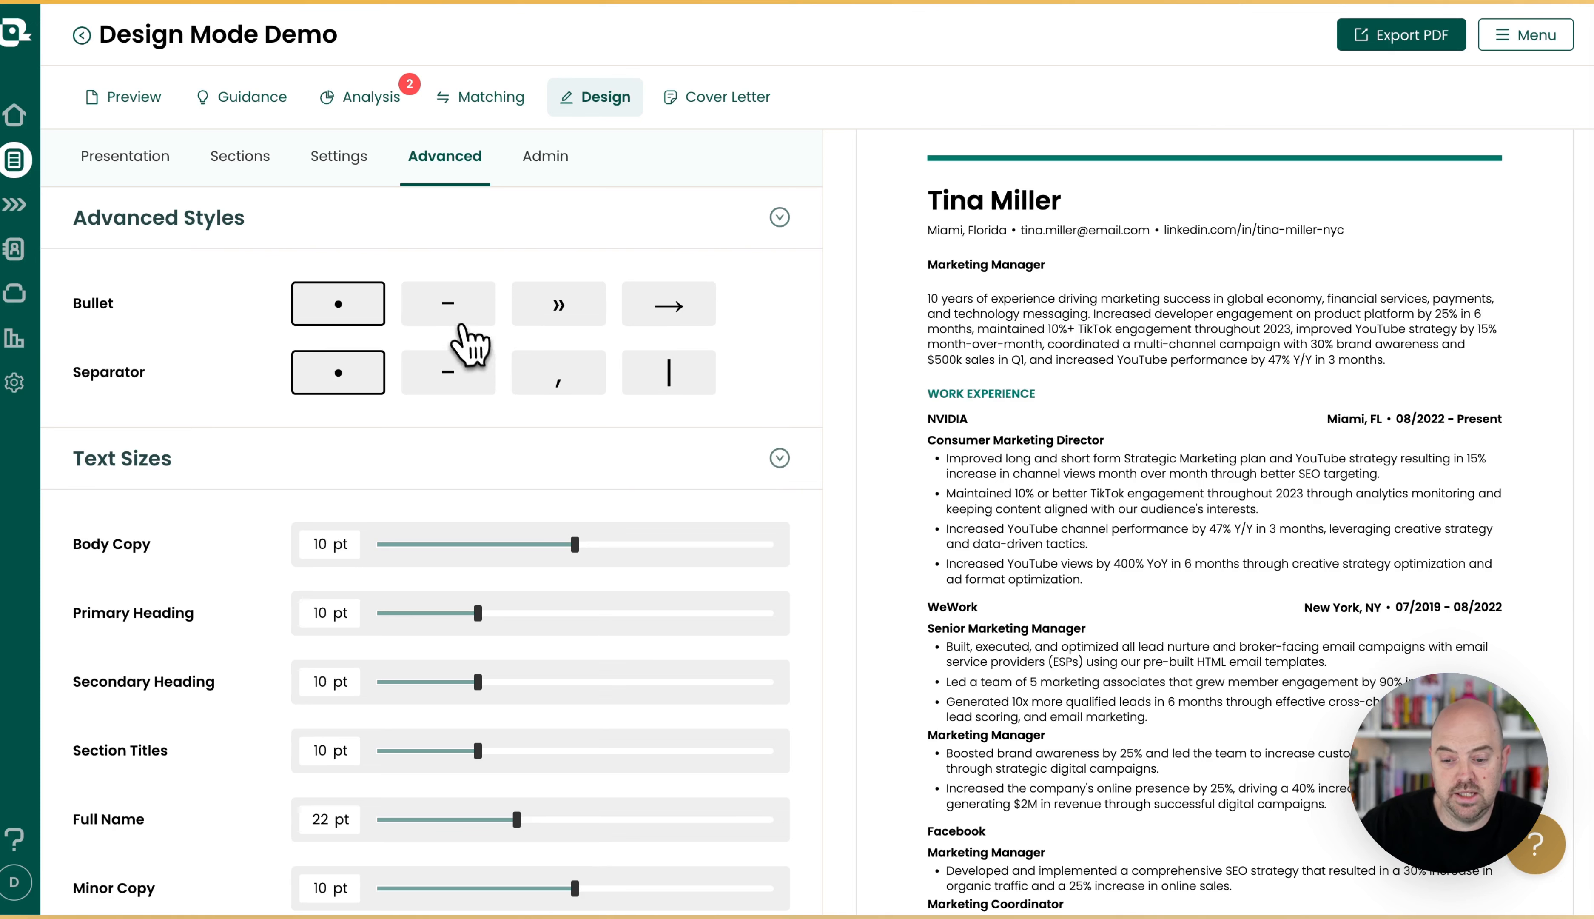
{"action": "left_click", "coordinate": [460, 324]}
{"action": "left_click", "coordinate": [557, 313]}
{"action": "left_click", "coordinate": [650, 315]}
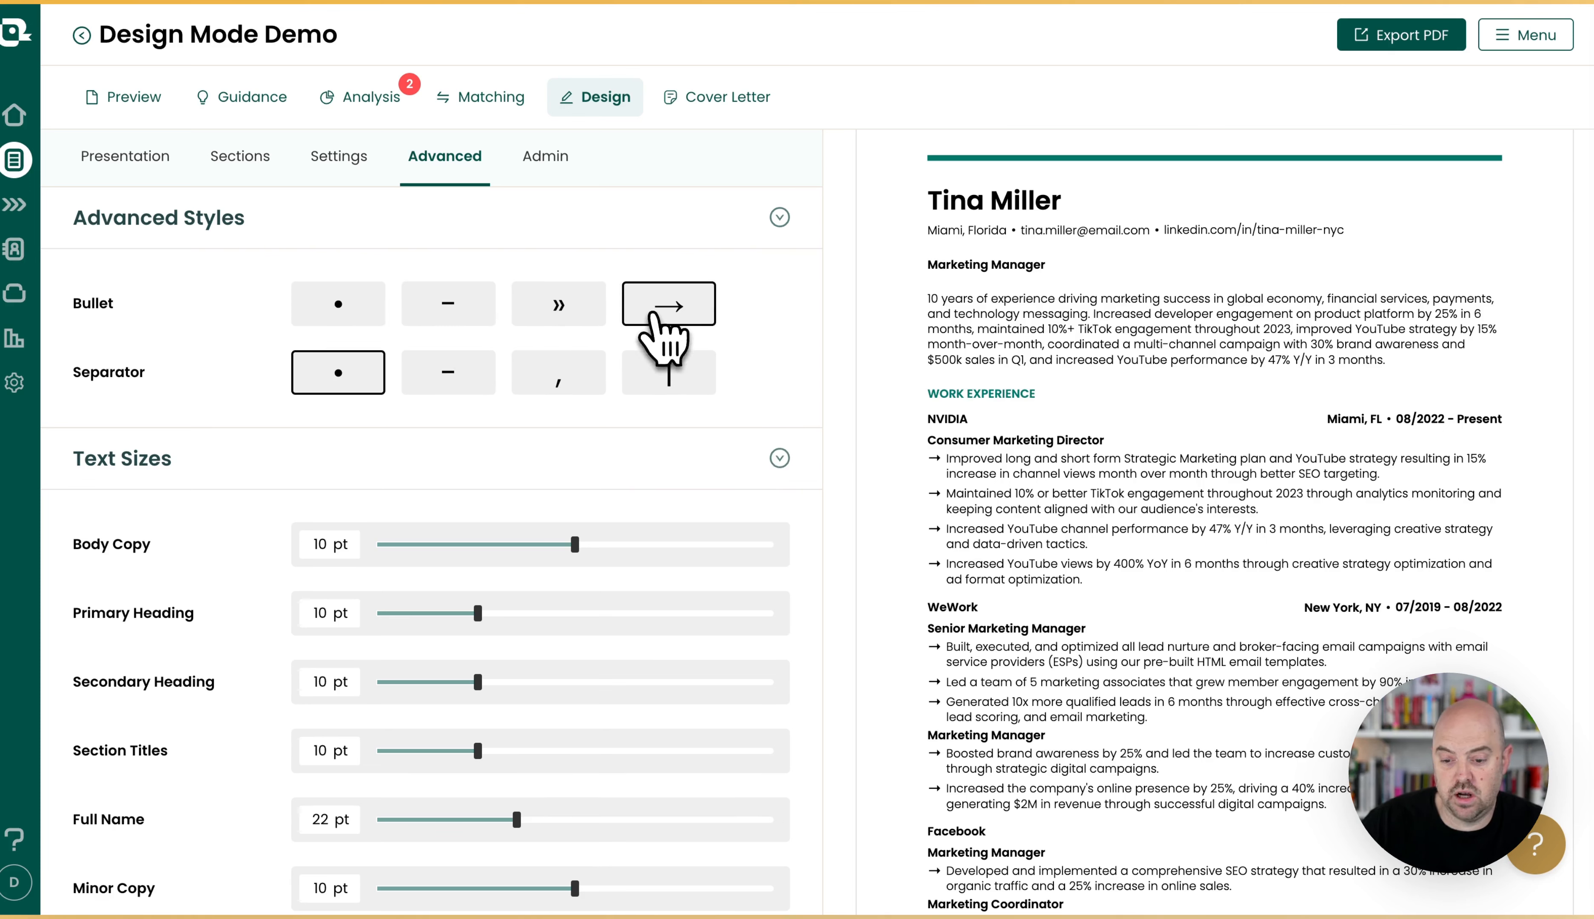
{"action": "left_click", "coordinate": [320, 304]}
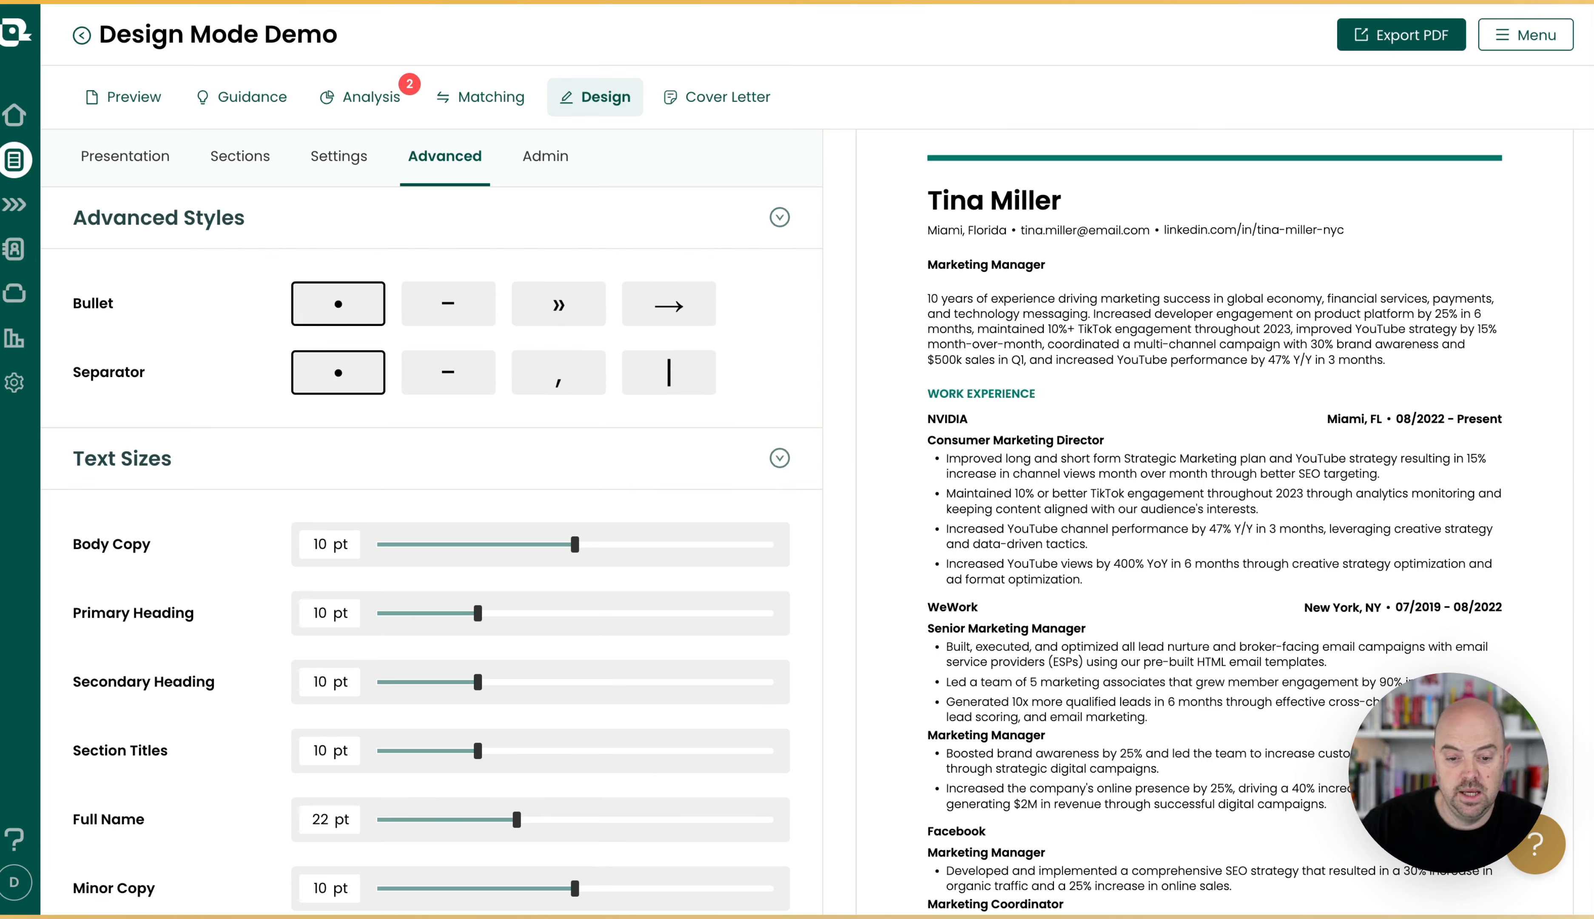
{"action": "left_click", "coordinate": [450, 373]}
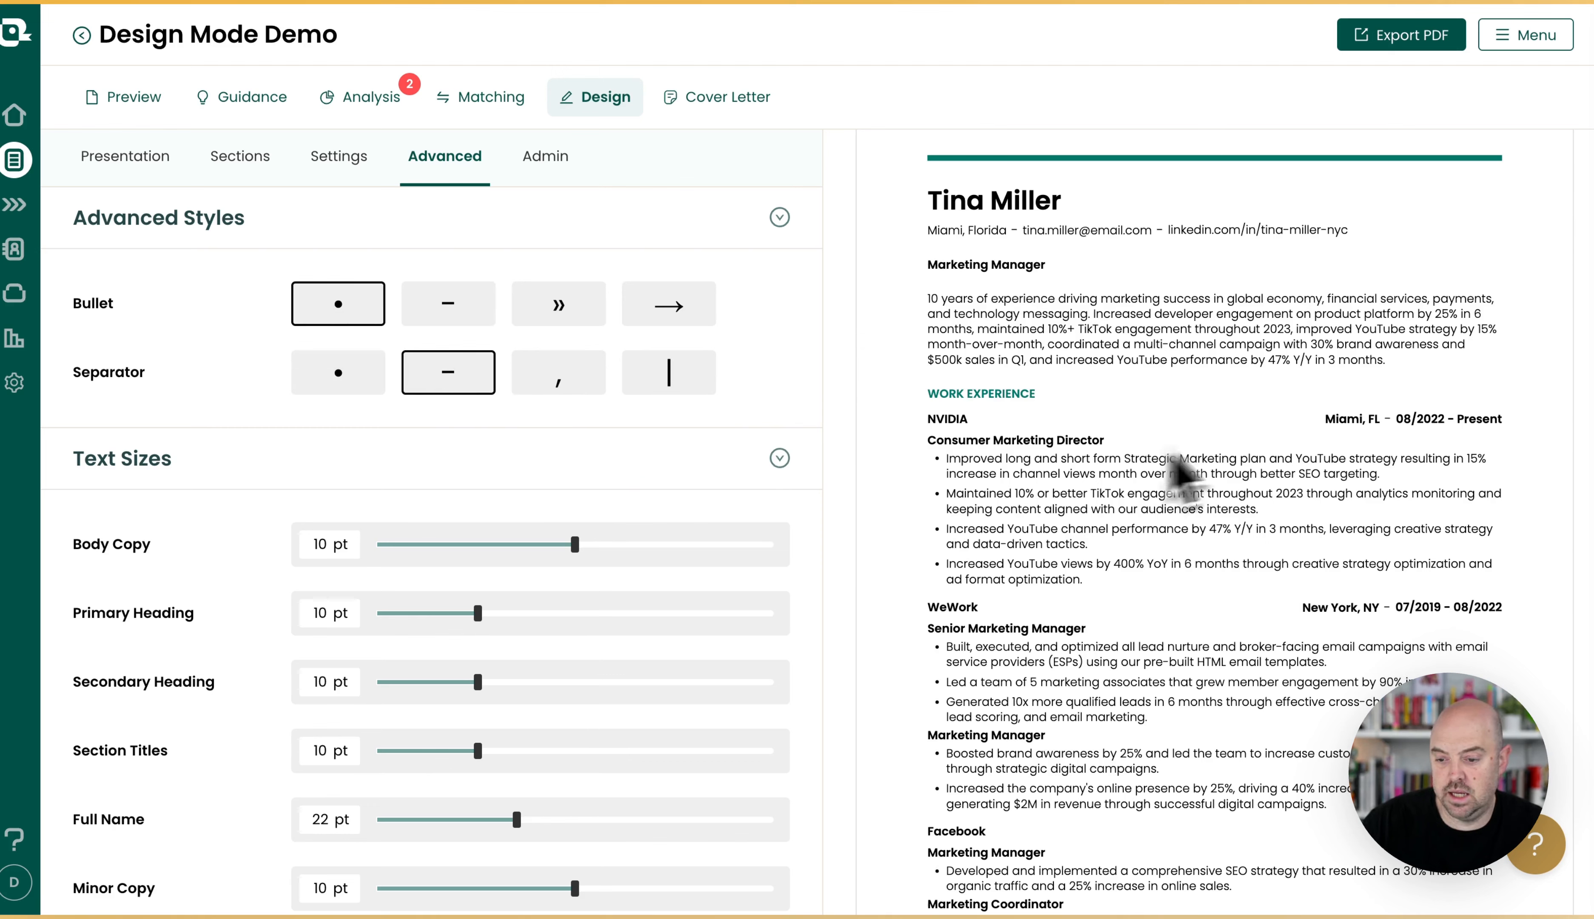
{"action": "left_click", "coordinate": [342, 375]}
Set the Primary Heading text size to 12 pt and the Secondary Heading text size to 11 pt.
{"action": "scroll", "coordinate": [398, 506], "scroll_direction": "down", "scroll_amount": 1}
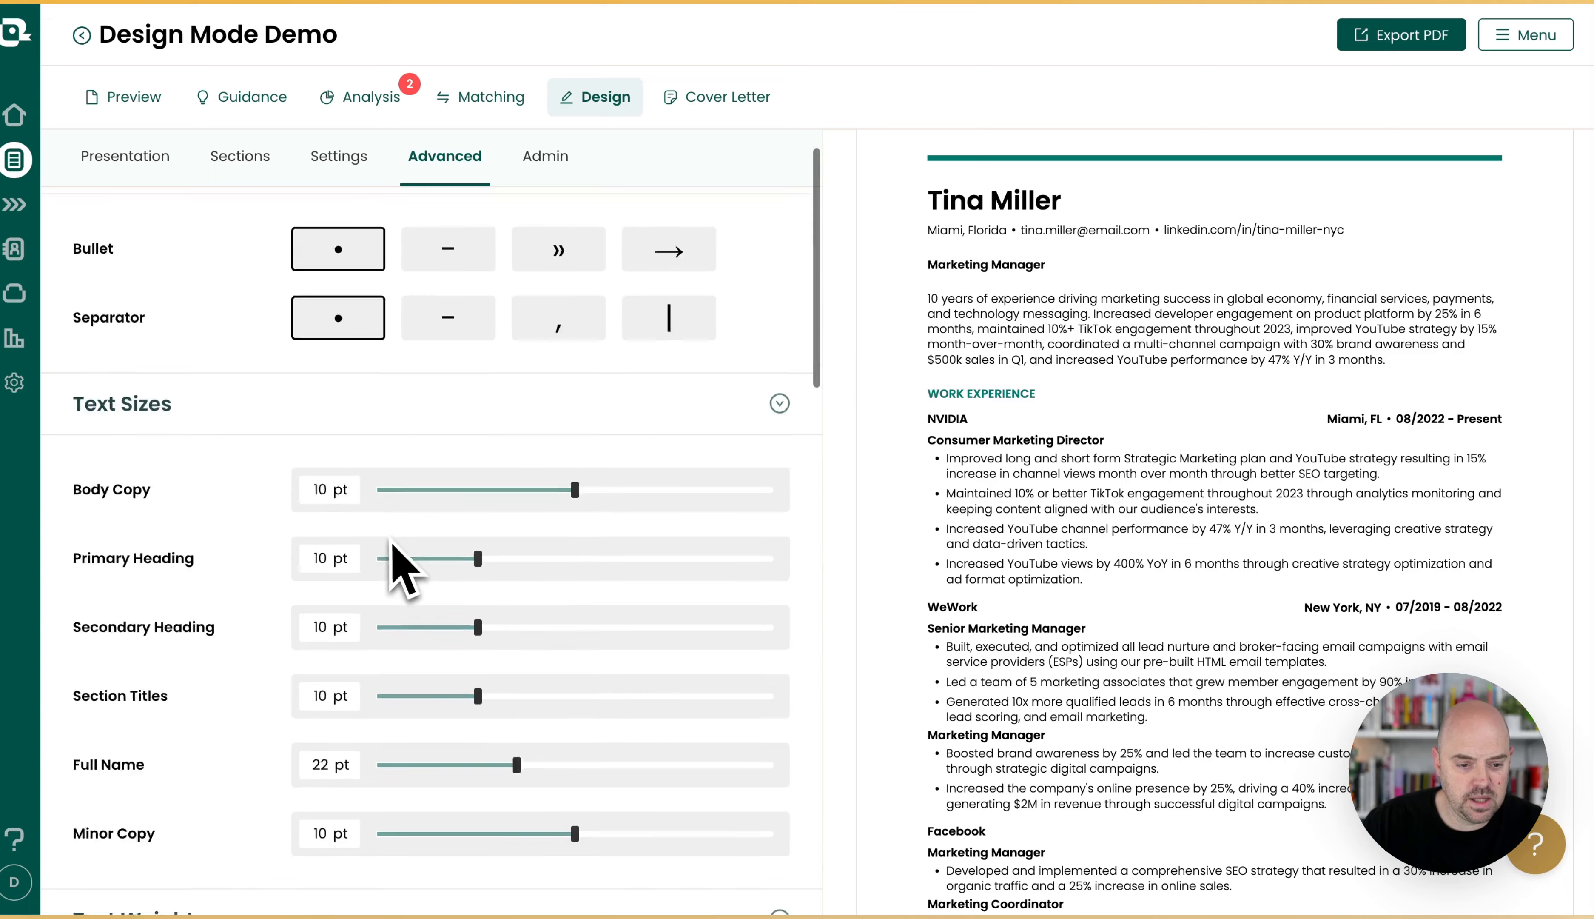
{"action": "scroll", "coordinate": [405, 566], "scroll_direction": "down", "scroll_amount": 2}
{"action": "scroll", "coordinate": [405, 566], "scroll_direction": "down", "scroll_amount": 10}
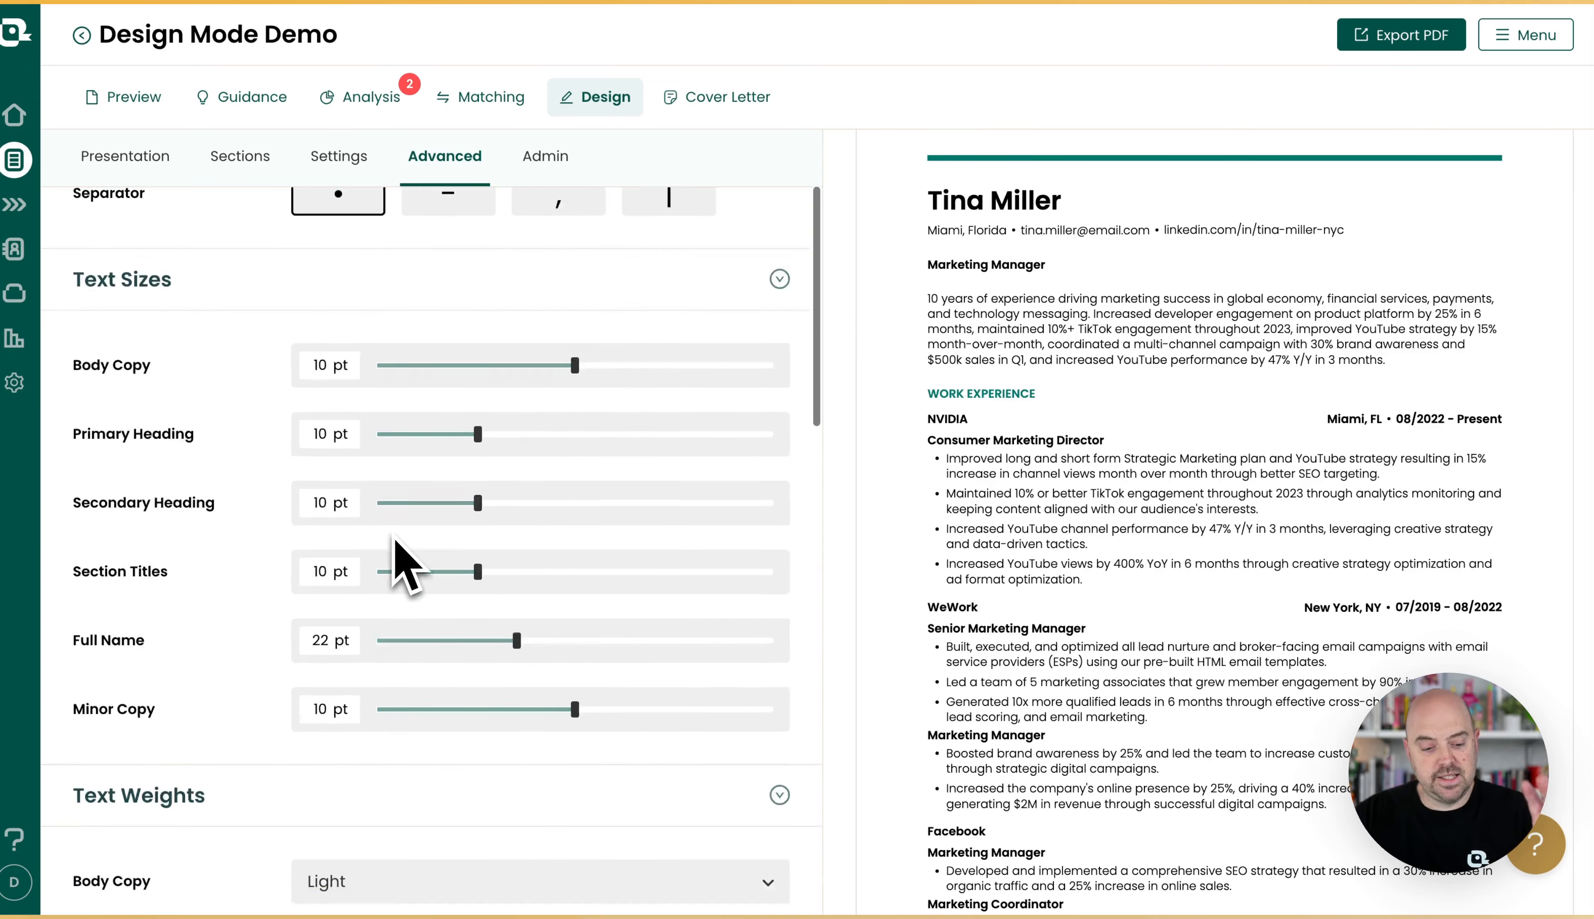
{"action": "scroll", "coordinate": [405, 557], "scroll_direction": "down", "scroll_amount": 13}
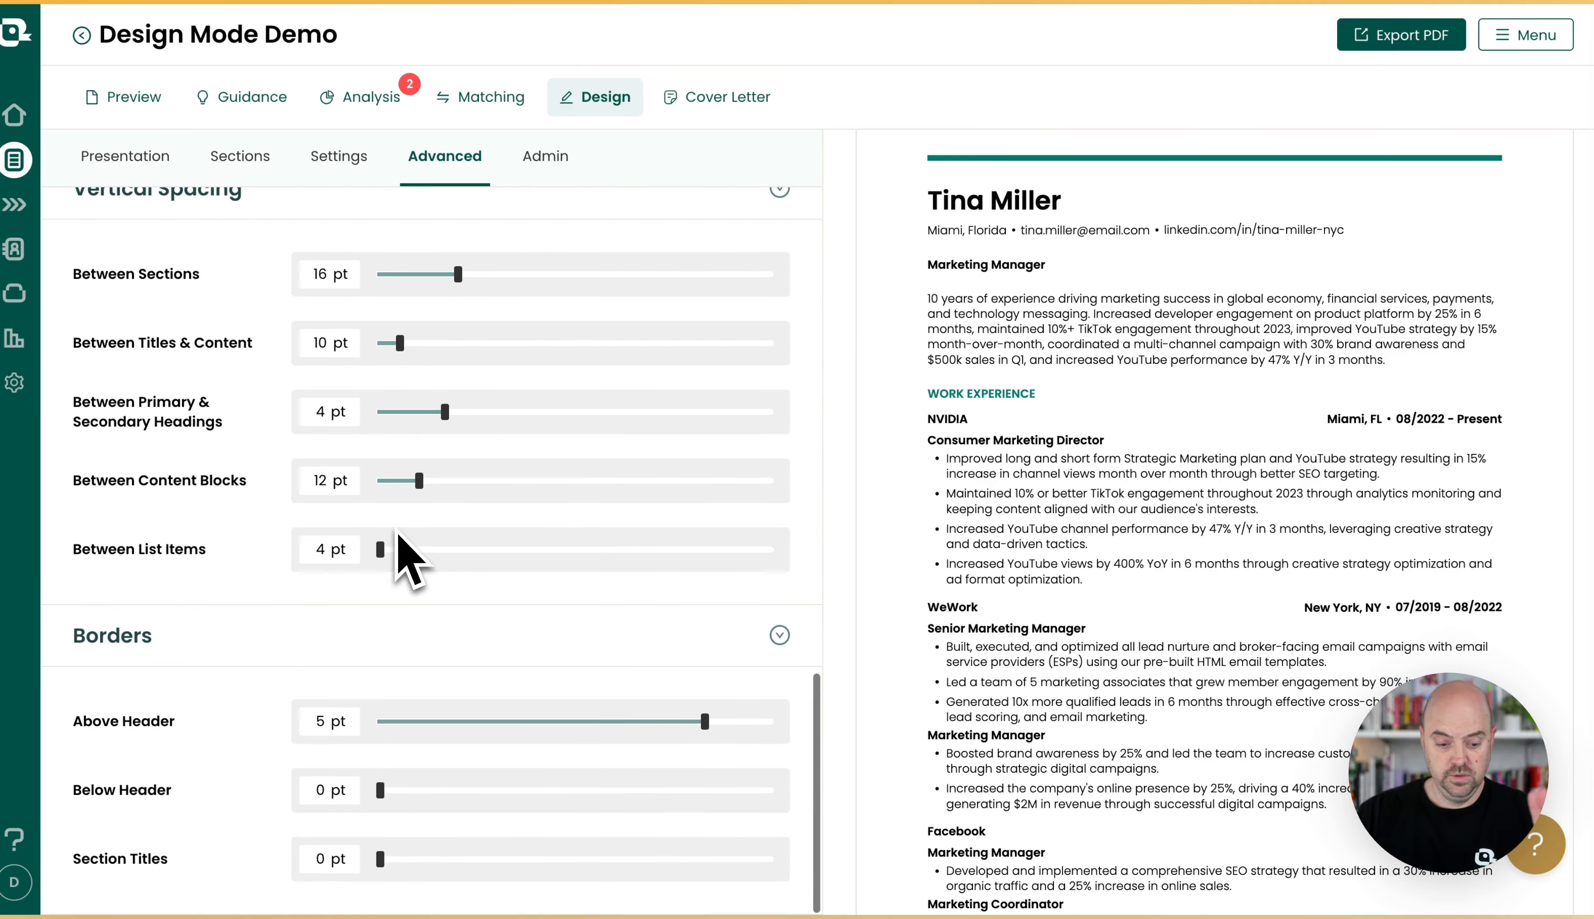
{"action": "scroll", "coordinate": [380, 549], "scroll_direction": "up", "scroll_amount": 20}
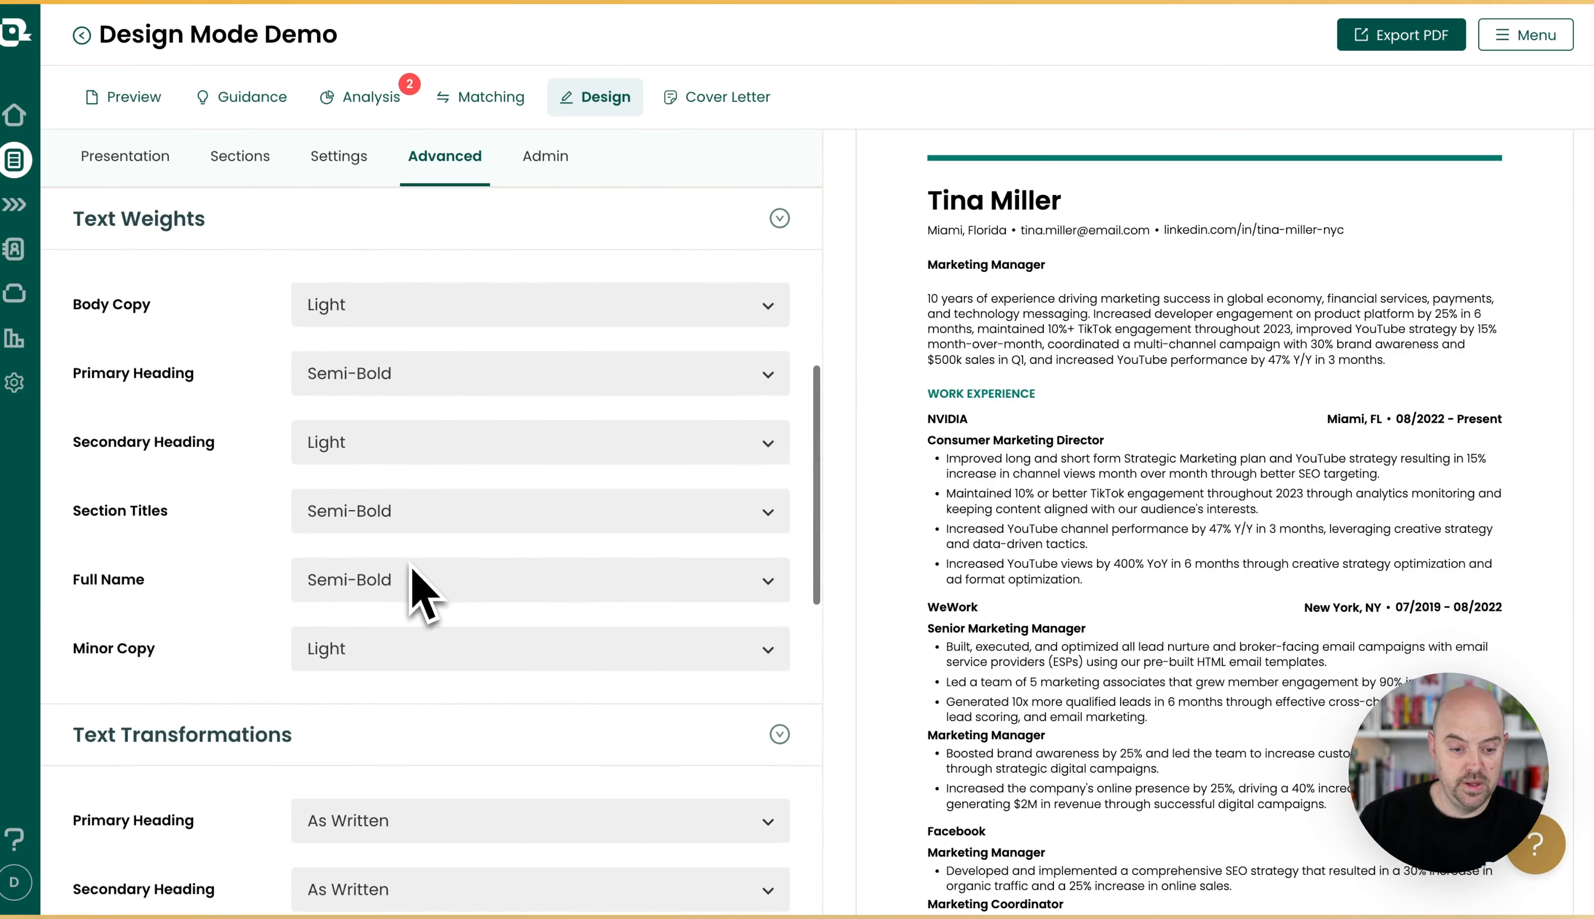
{"action": "scroll", "coordinate": [405, 563], "scroll_direction": "down", "scroll_amount": 3}
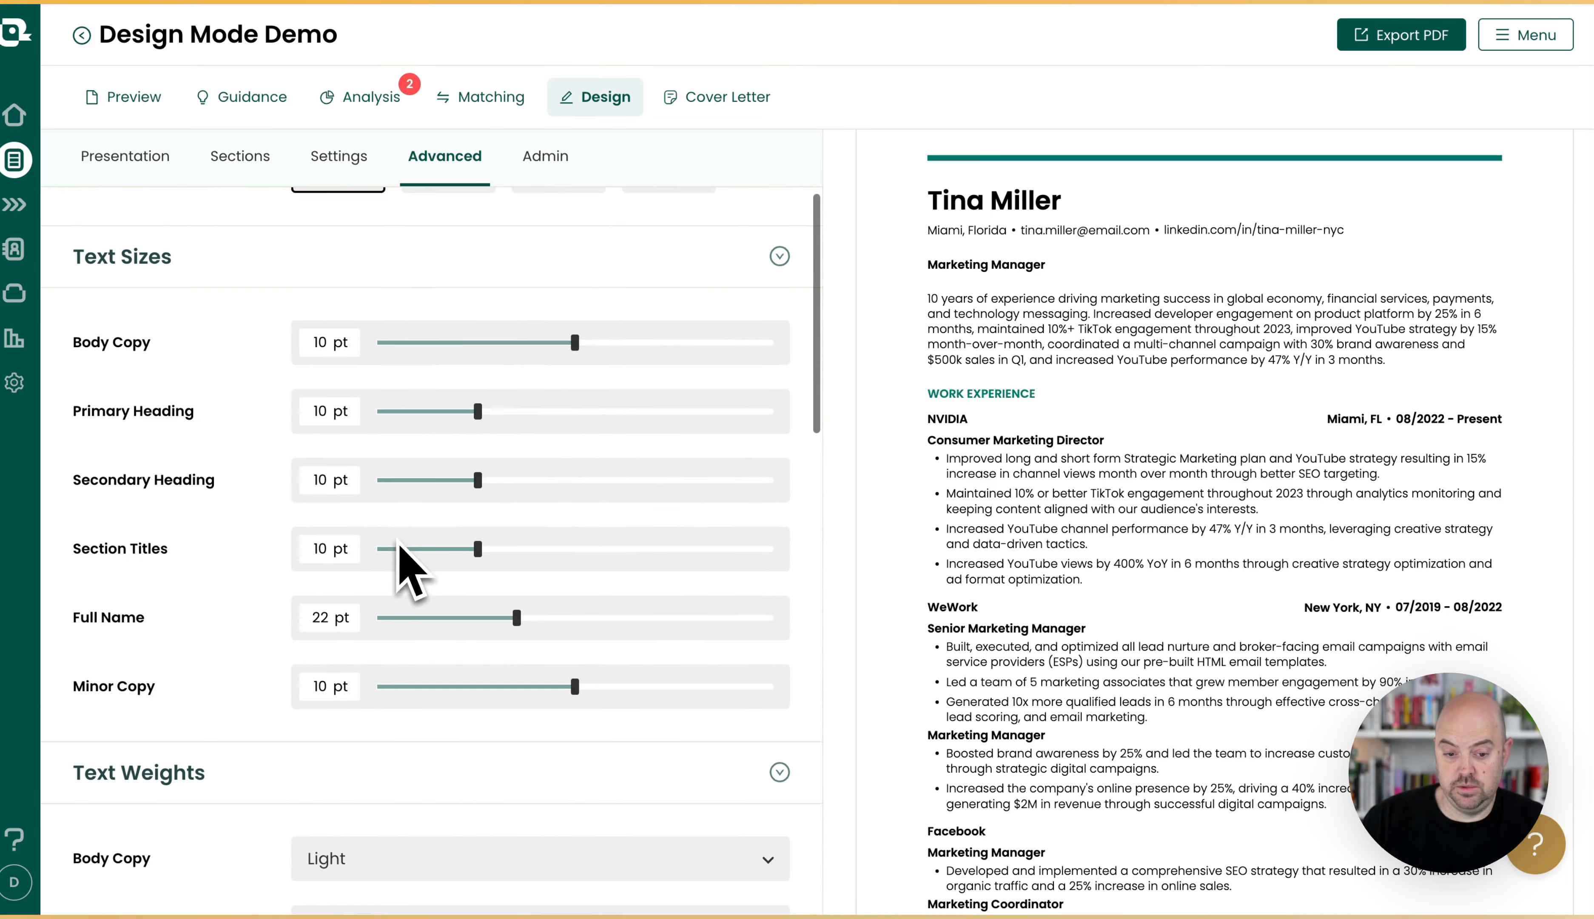
{"action": "left_click", "coordinate": [528, 353]}
{"action": "left_click_drag", "start_coordinate": [528, 354], "coordinate": [564, 355]}
{"action": "left_click", "coordinate": [506, 413]}
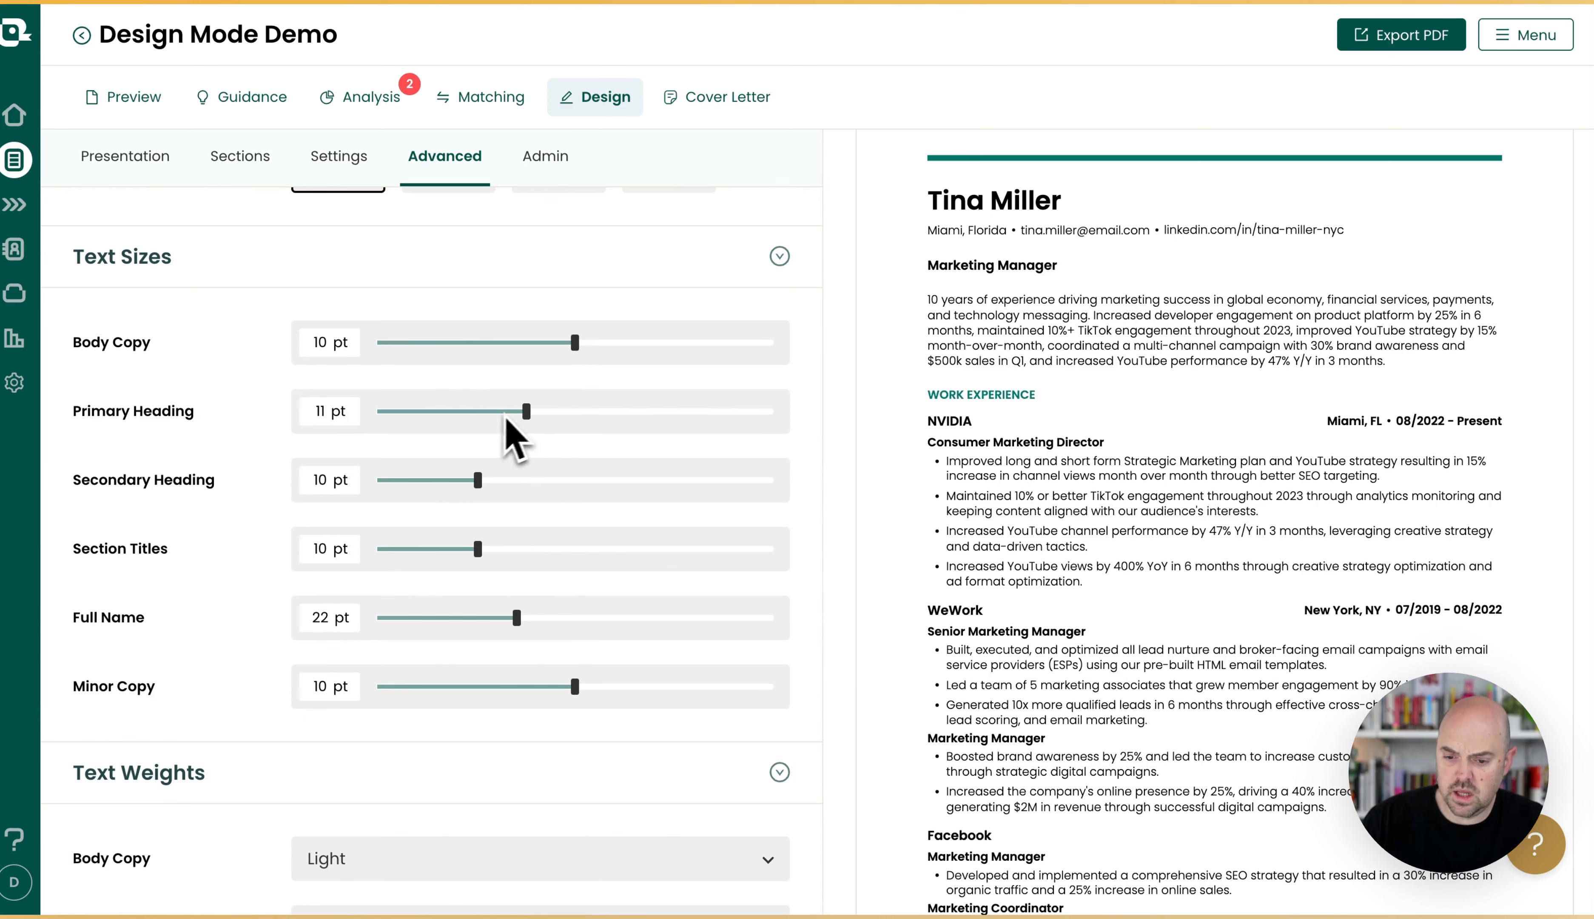
{"action": "left_click_drag", "start_coordinate": [556, 413], "coordinate": [625, 412]}
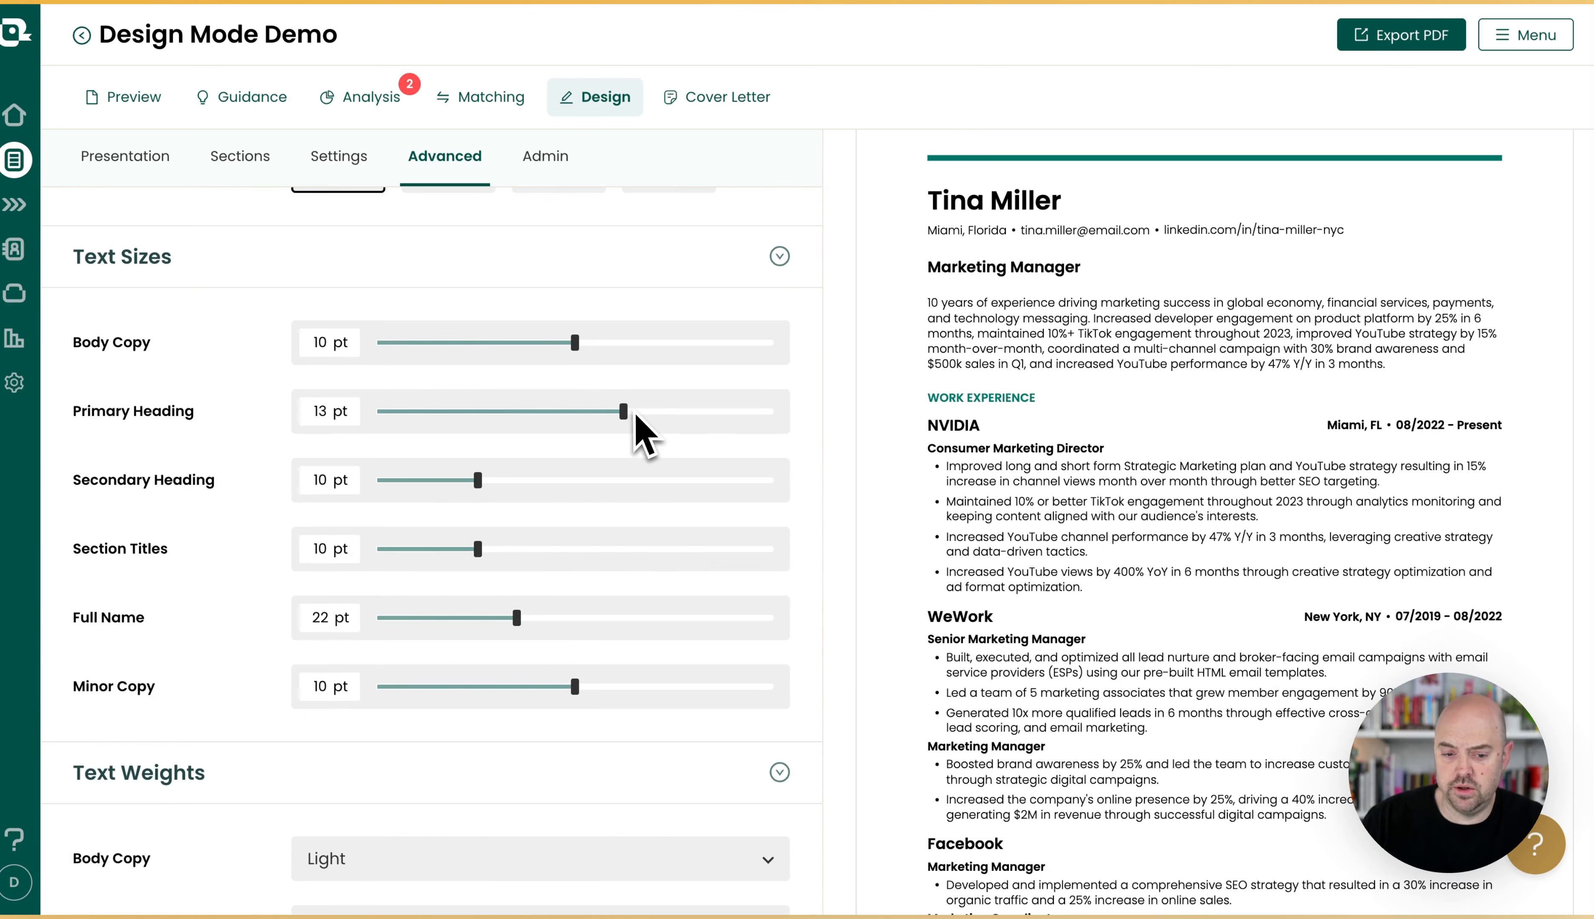
{"action": "left_click_drag", "start_coordinate": [477, 481], "coordinate": [529, 481]}
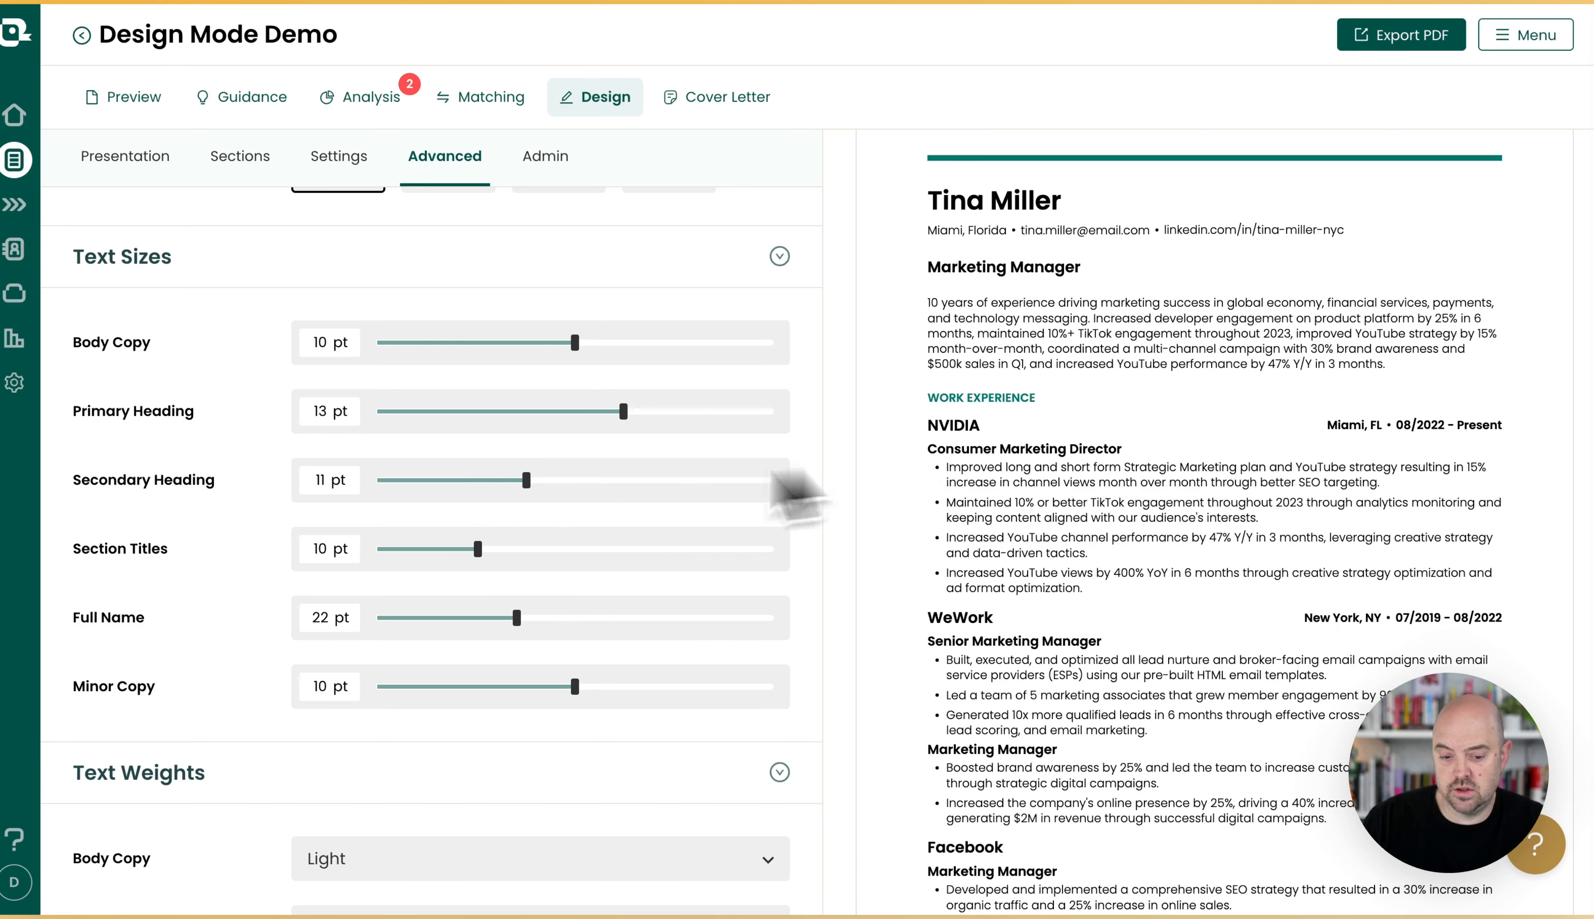
{"action": "left_click_drag", "start_coordinate": [624, 413], "coordinate": [575, 413]}
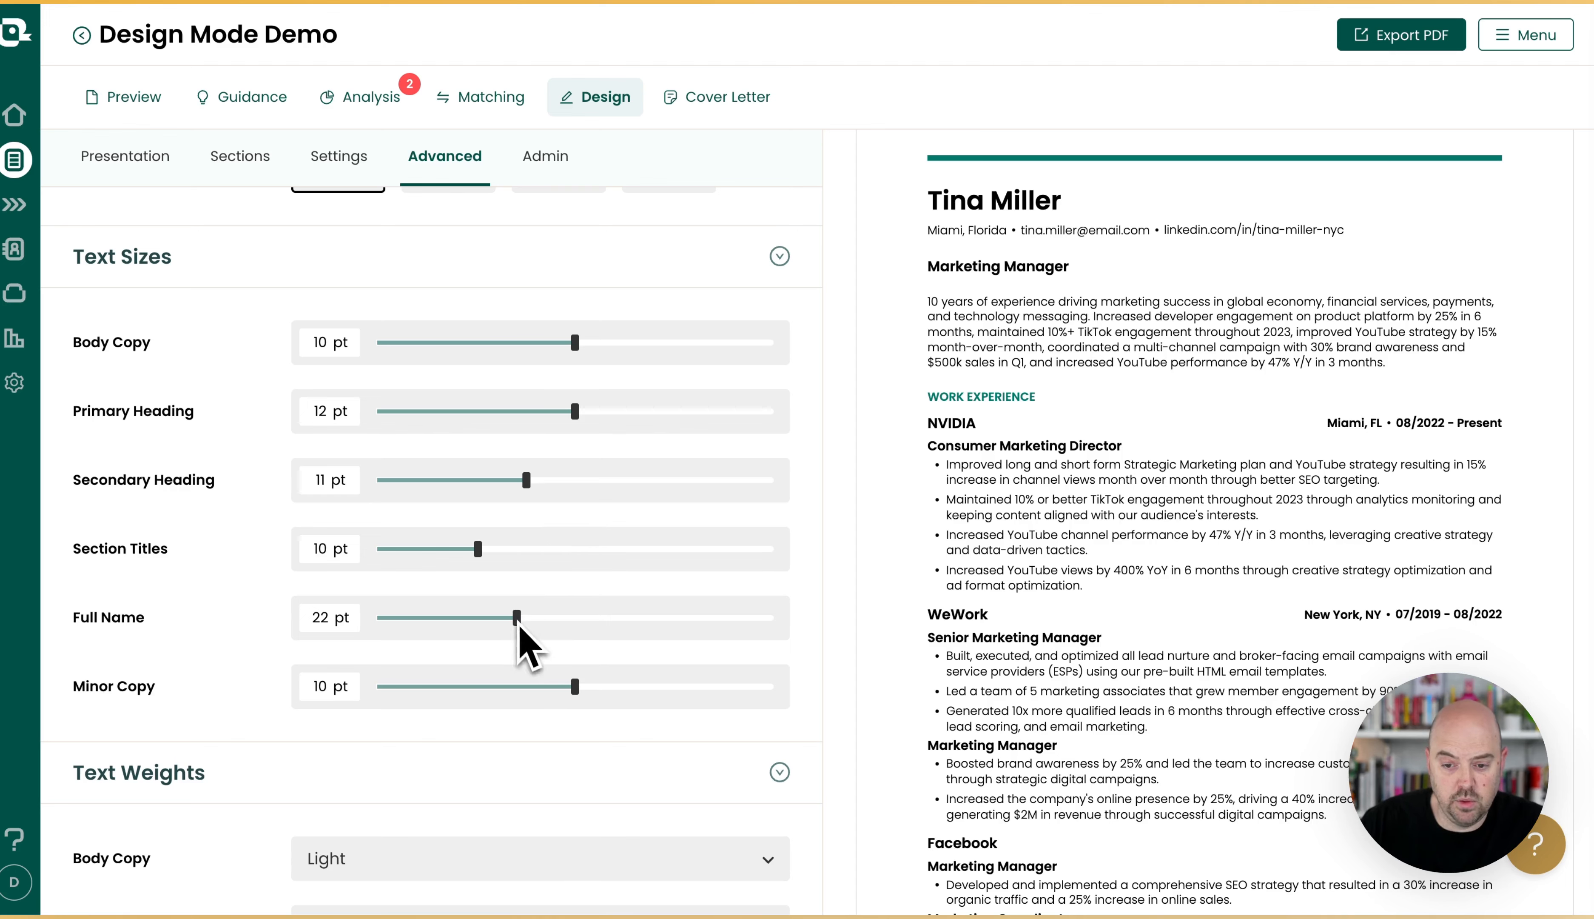
Set the Full Name text size to 48 pt and try Minor Copy at 9 pt, returning it to 10 pt.
{"action": "left_click_drag", "start_coordinate": [518, 625], "coordinate": [817, 633]}
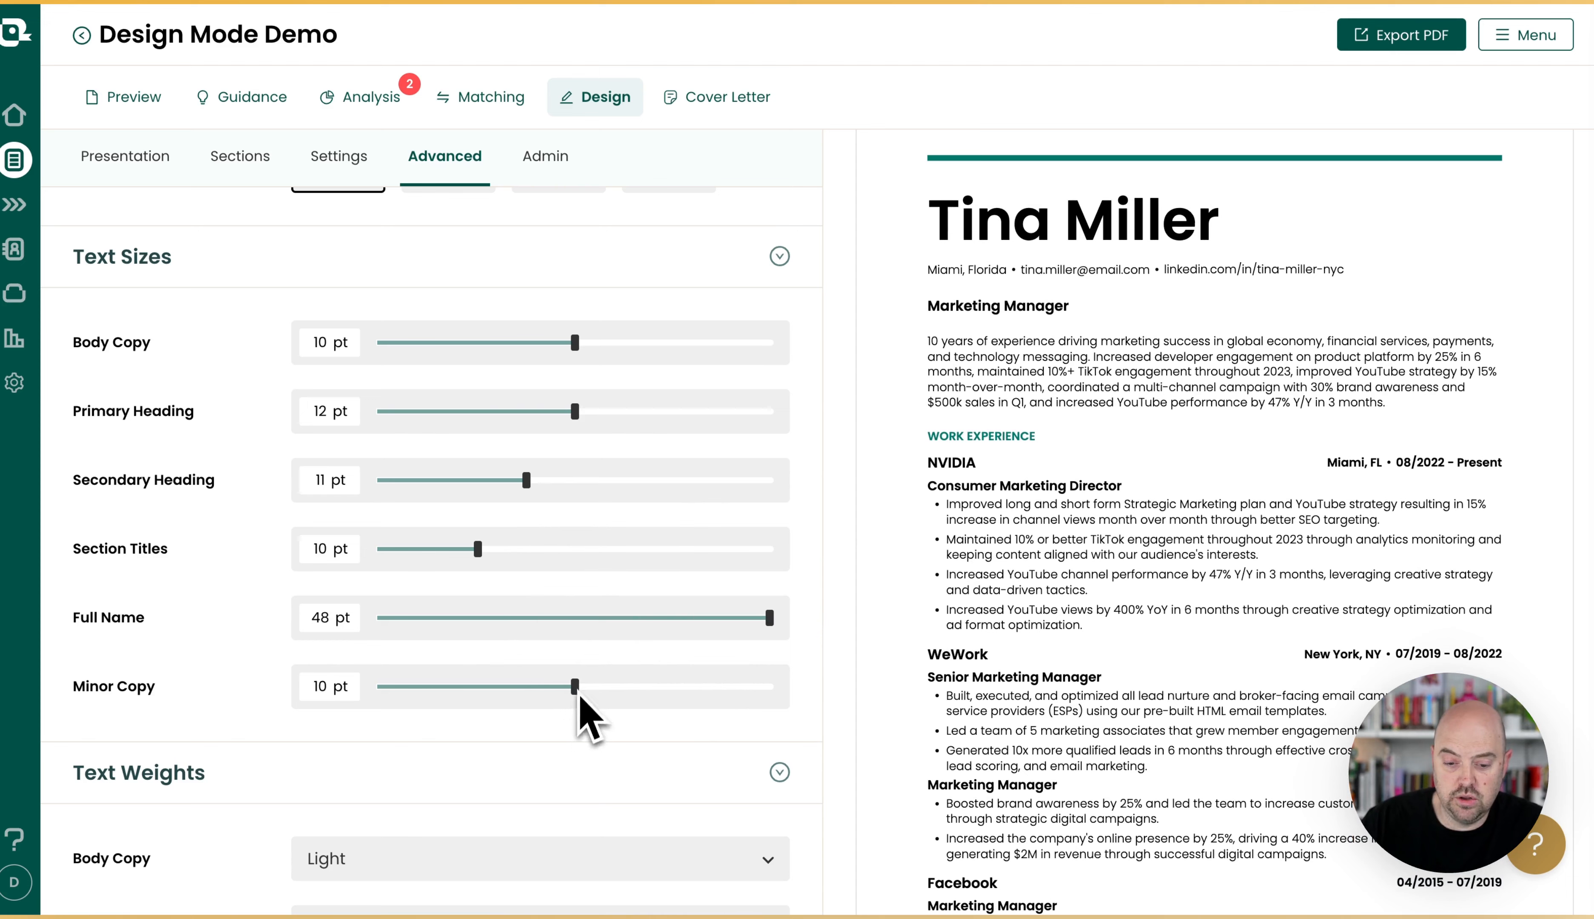
{"action": "left_click_drag", "start_coordinate": [580, 694], "coordinate": [490, 689]}
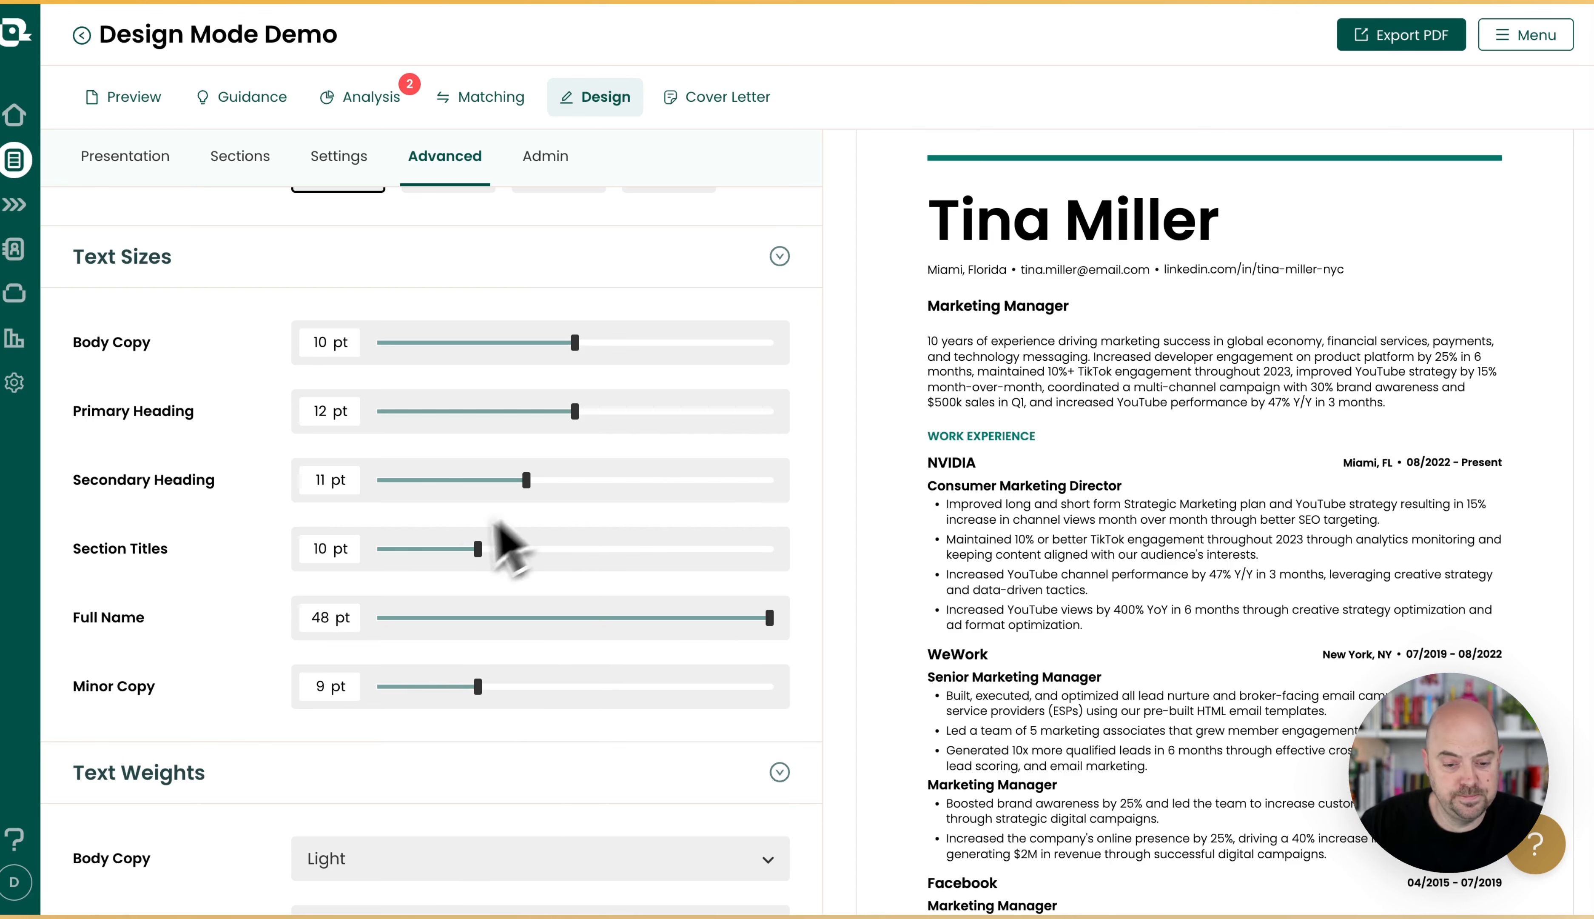
{"action": "left_click_drag", "start_coordinate": [477, 688], "coordinate": [572, 689]}
{"action": "scroll", "coordinate": [430, 658], "scroll_direction": "down", "scroll_amount": 6}
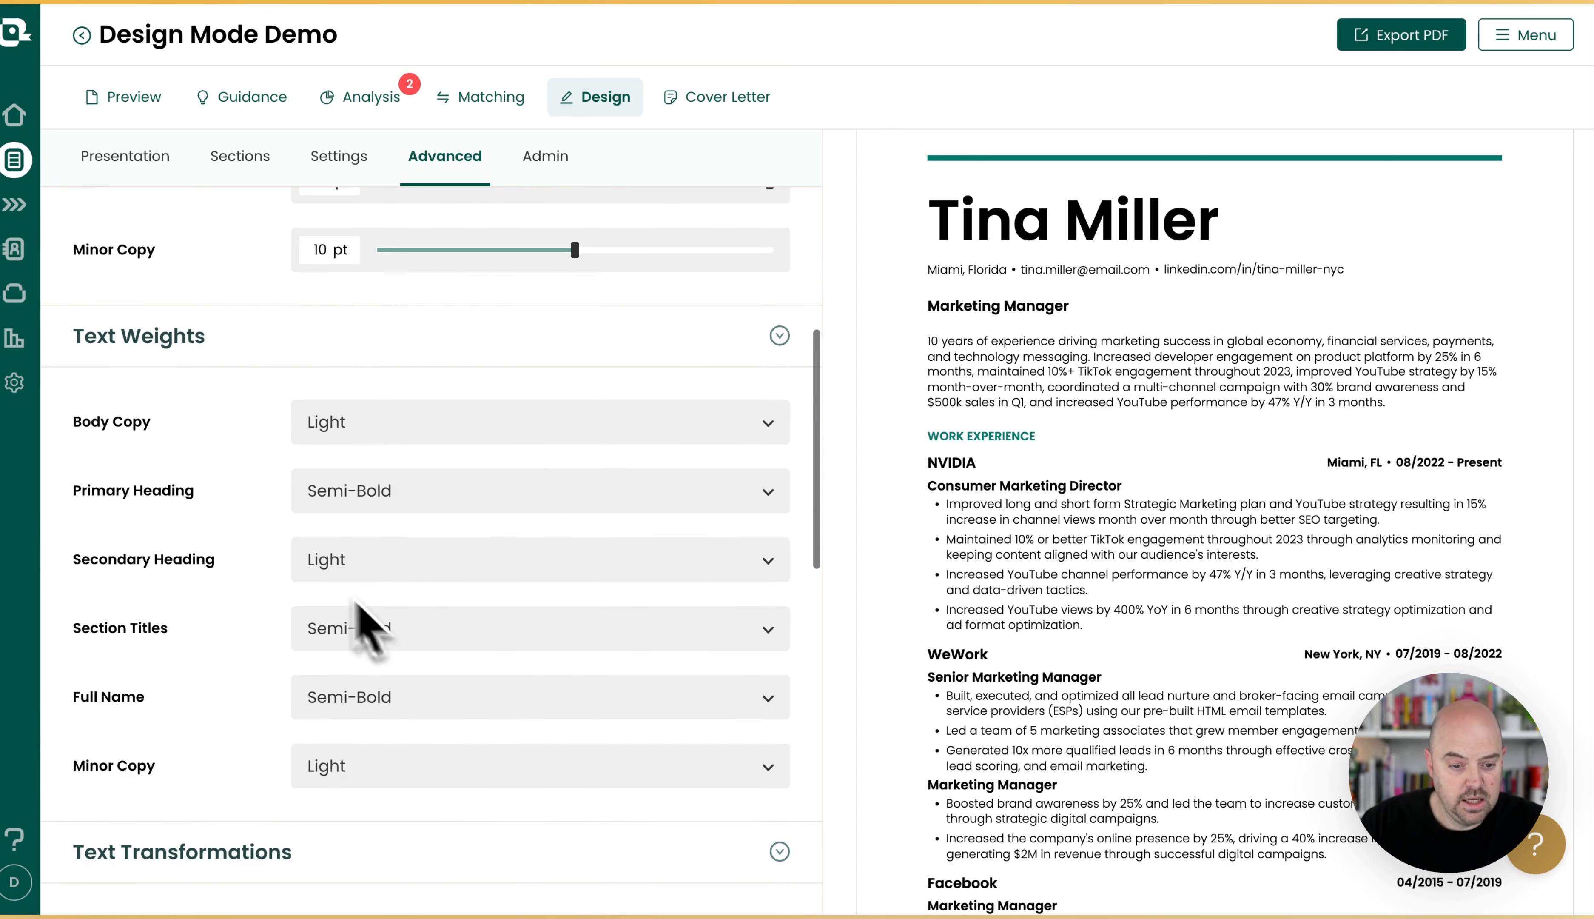
Set the text weight of Body Copy and Full Name to Extra Light.
{"action": "left_click", "coordinate": [418, 436]}
{"action": "left_click", "coordinate": [427, 465]}
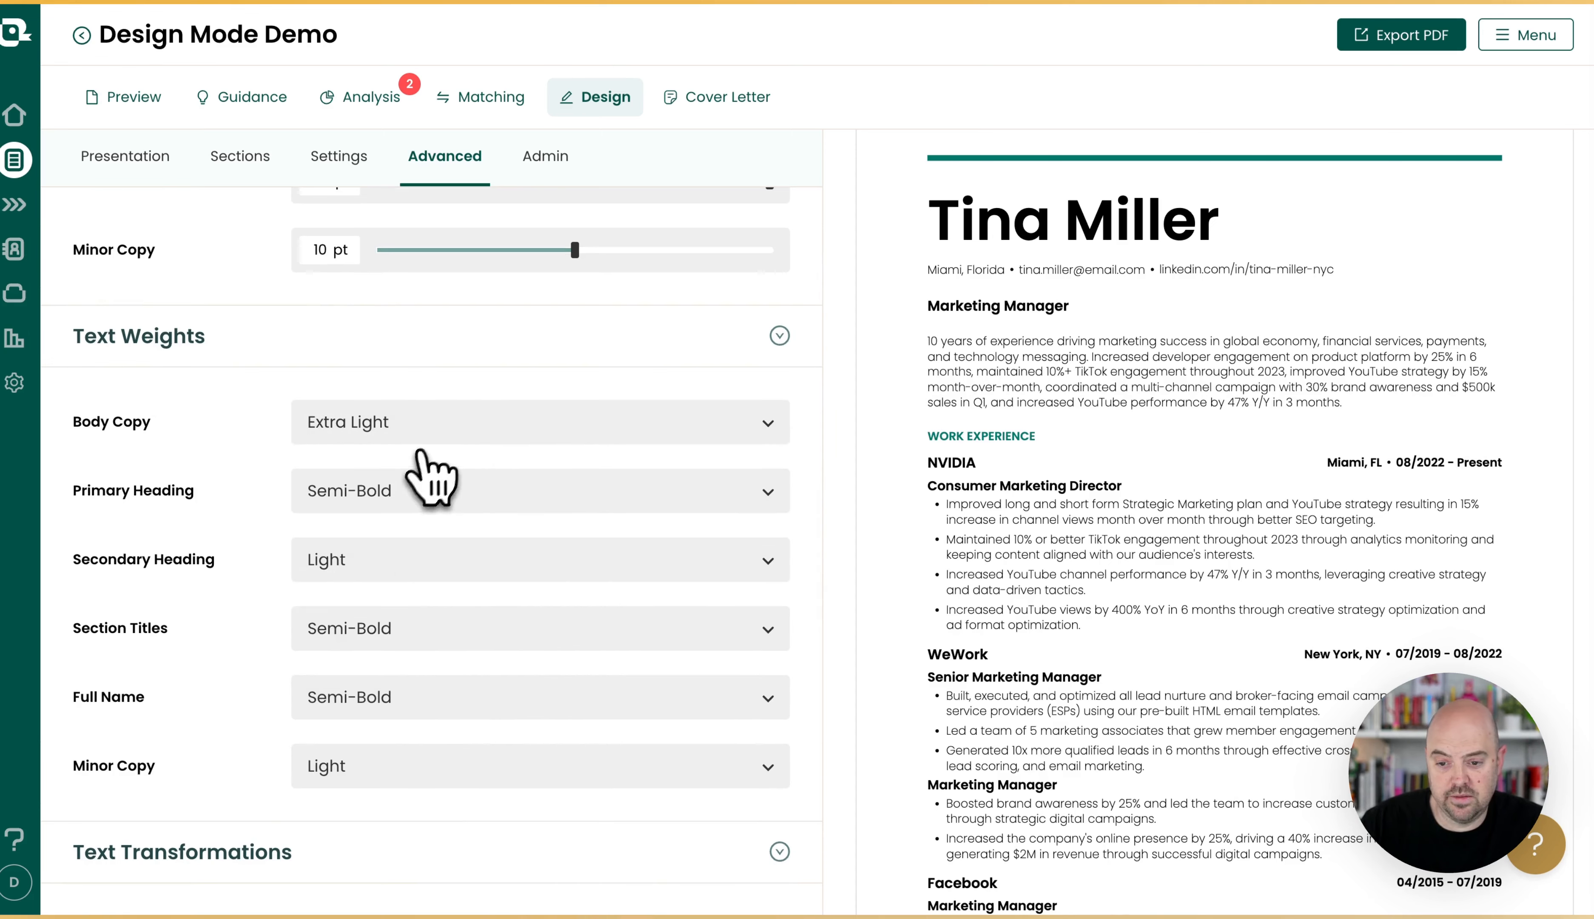
{"action": "left_click", "coordinate": [418, 430]}
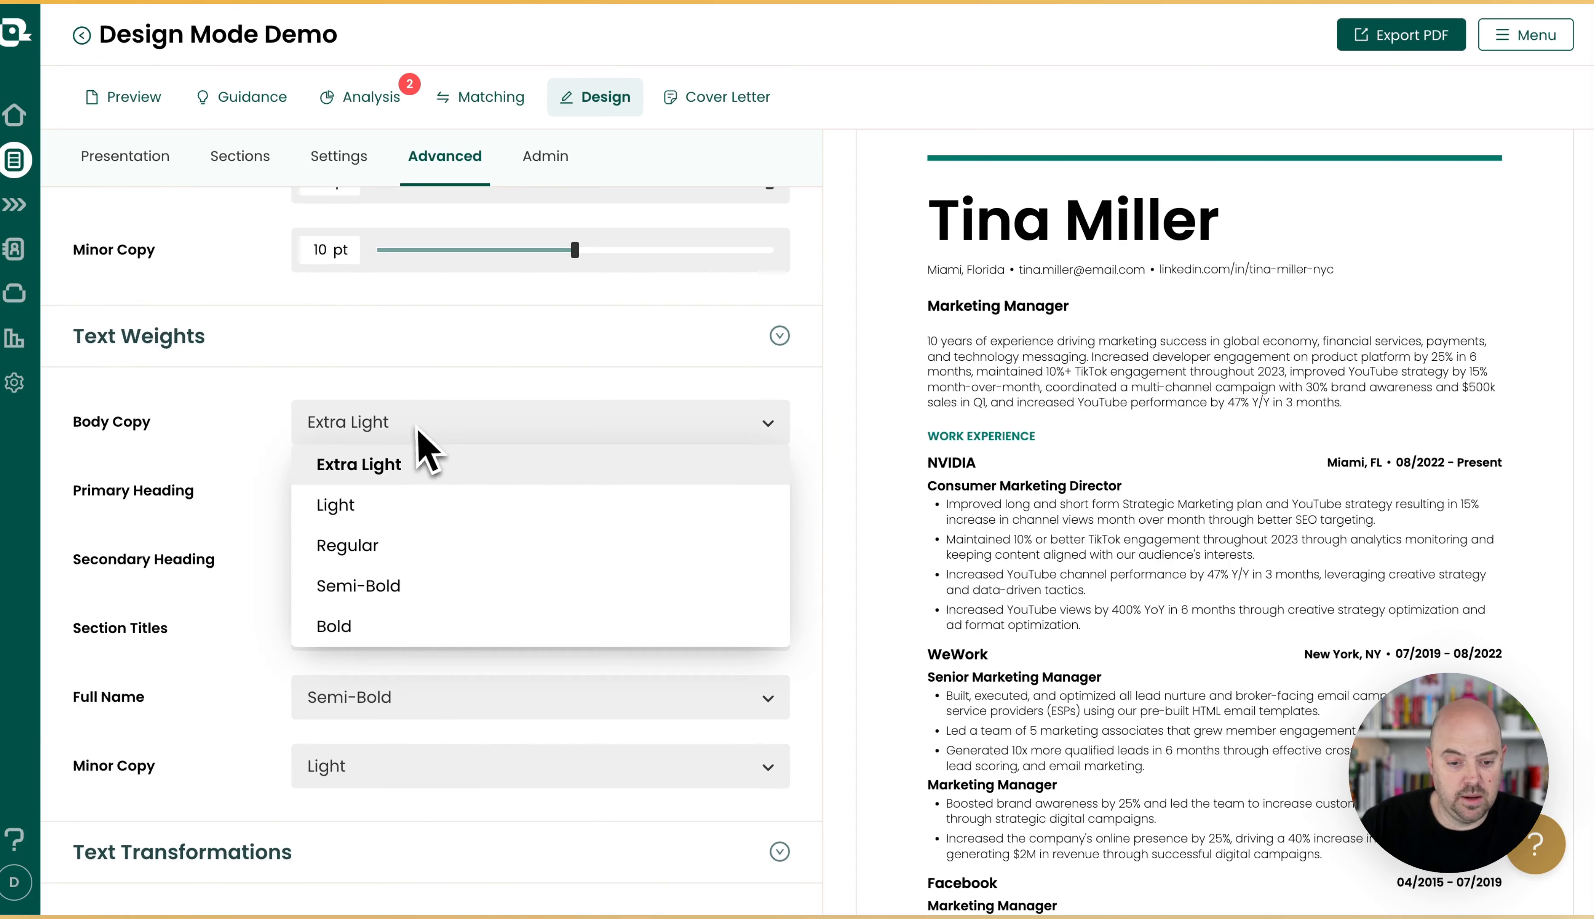
{"action": "left_click", "coordinate": [425, 472]}
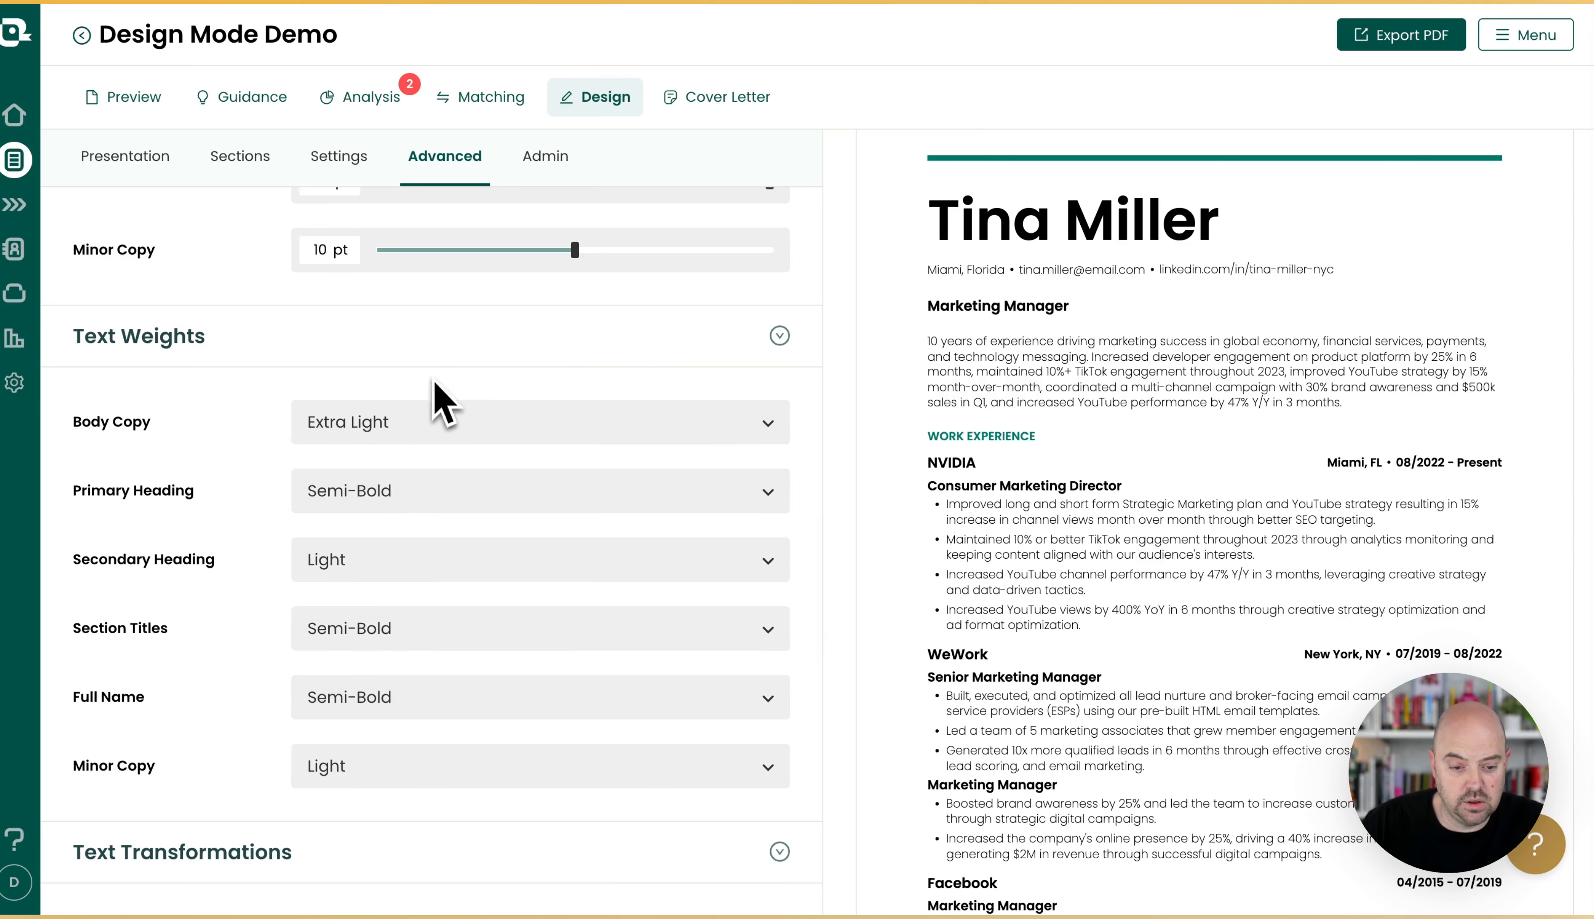
{"action": "left_click", "coordinate": [450, 703]}
{"action": "left_click", "coordinate": [429, 495]}
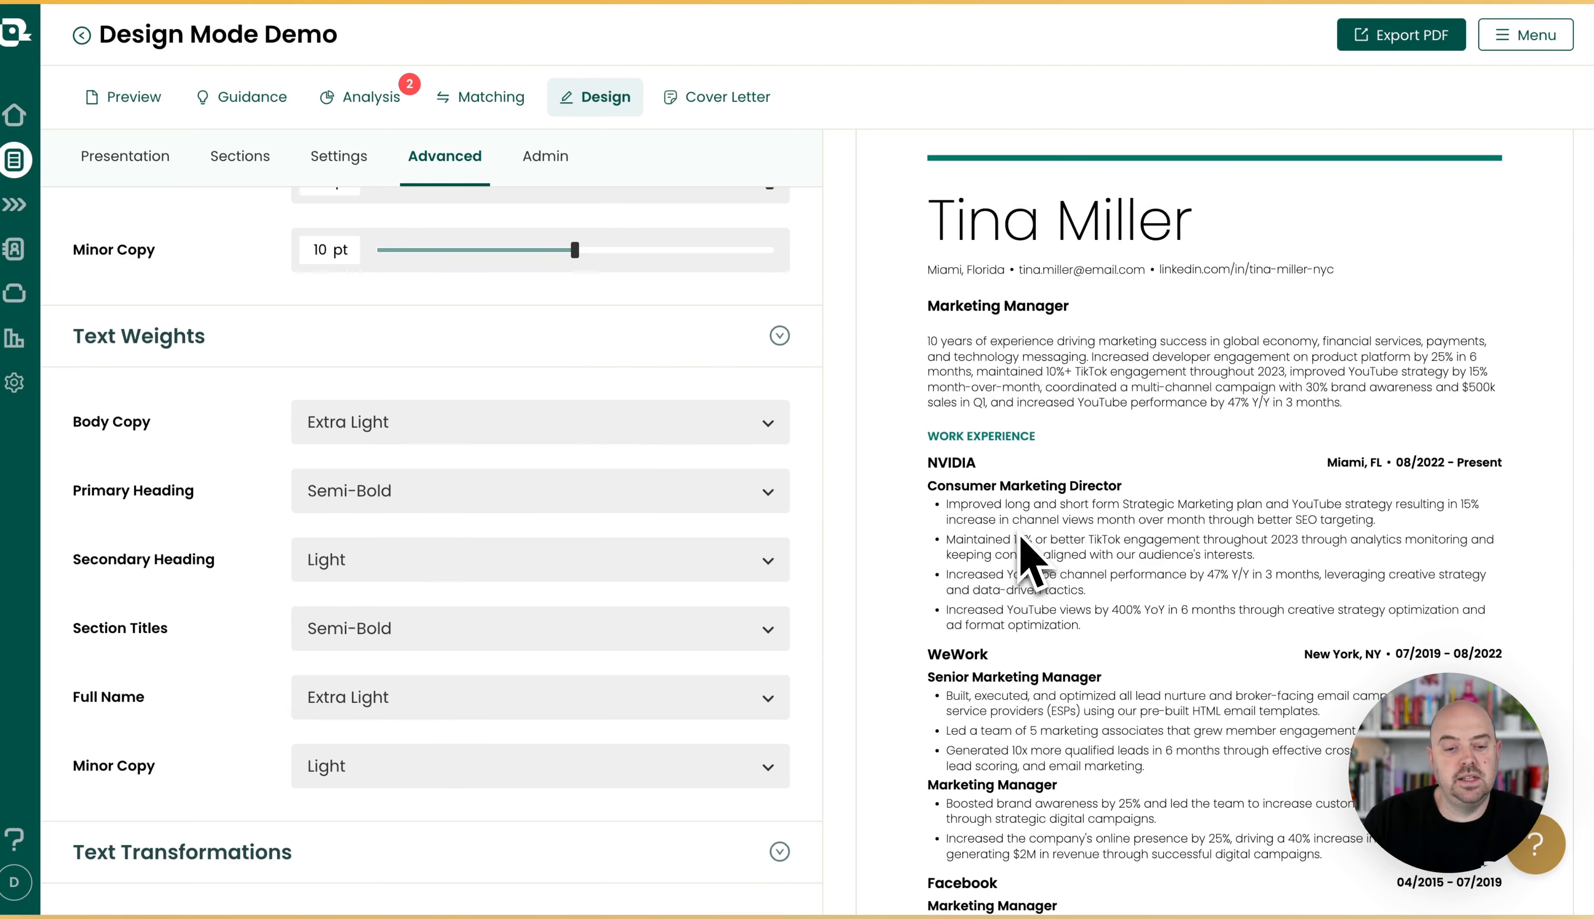
Set the text transformation of Full Name, Minor Copy and Primary Heading to All Caps.
{"action": "scroll", "coordinate": [316, 627], "scroll_direction": "down", "scroll_amount": 2}
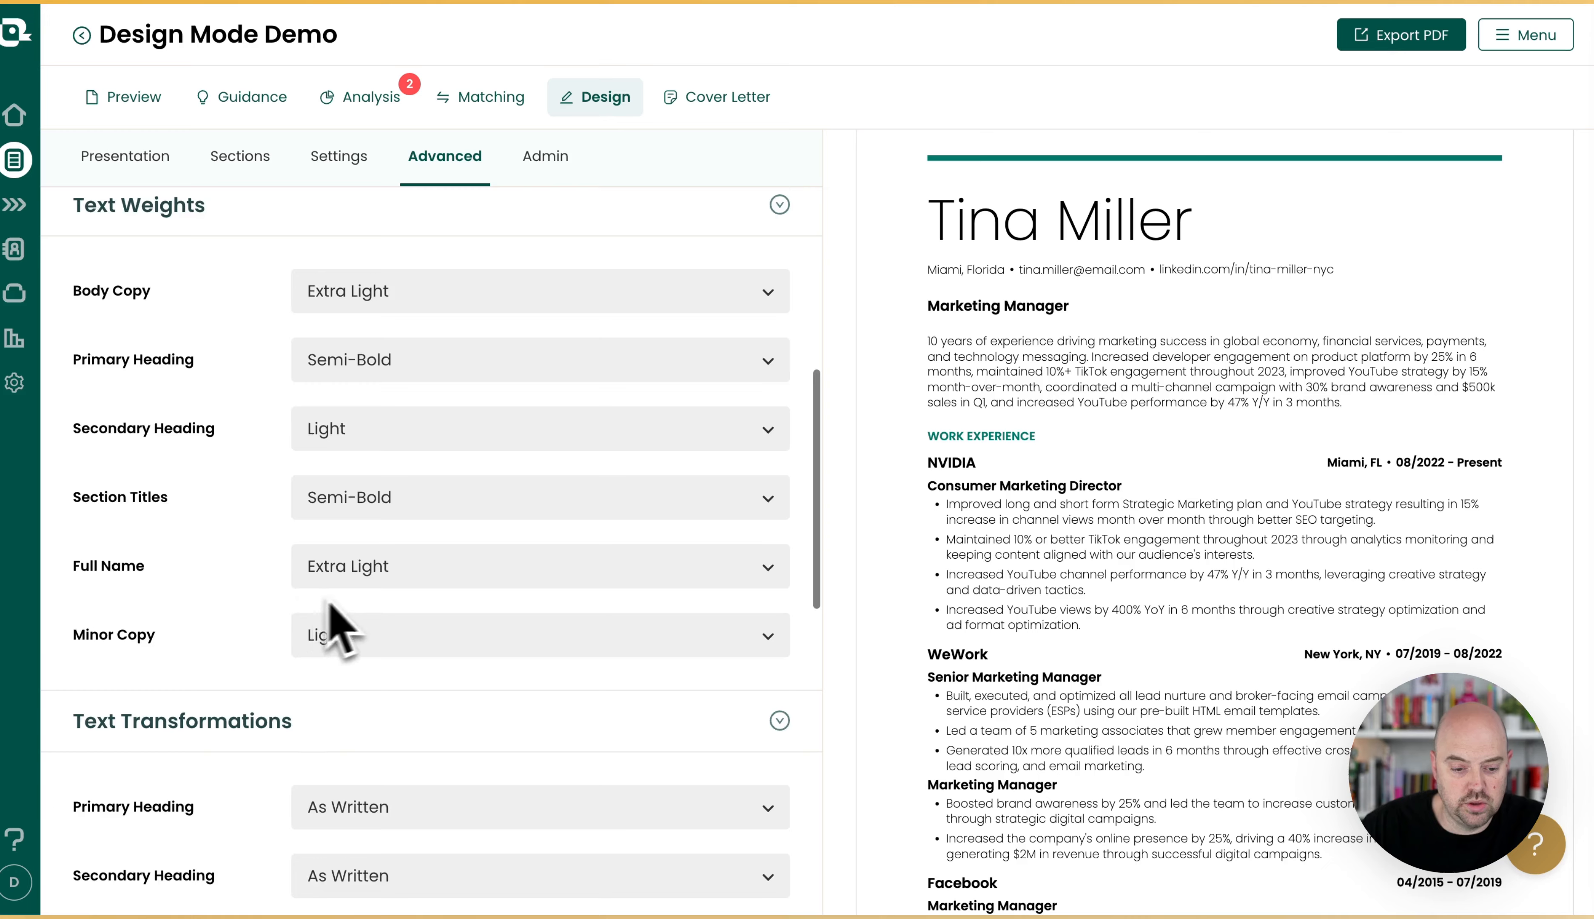
{"action": "scroll", "coordinate": [326, 600], "scroll_direction": "down", "scroll_amount": 5}
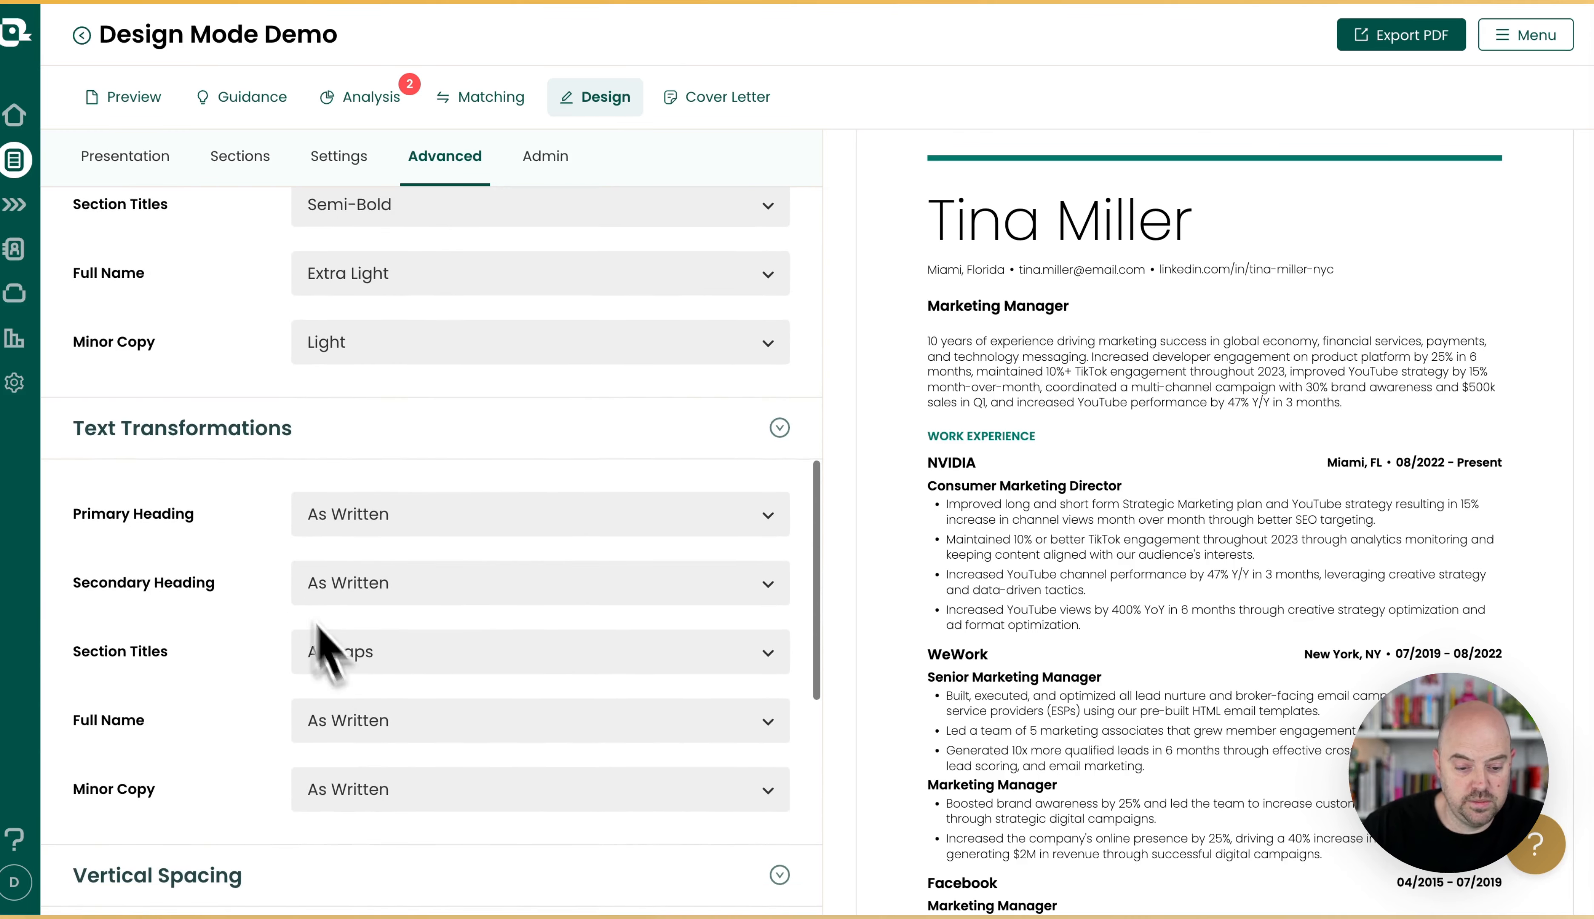
{"action": "left_click", "coordinate": [450, 727]}
{"action": "left_click", "coordinate": [436, 810]}
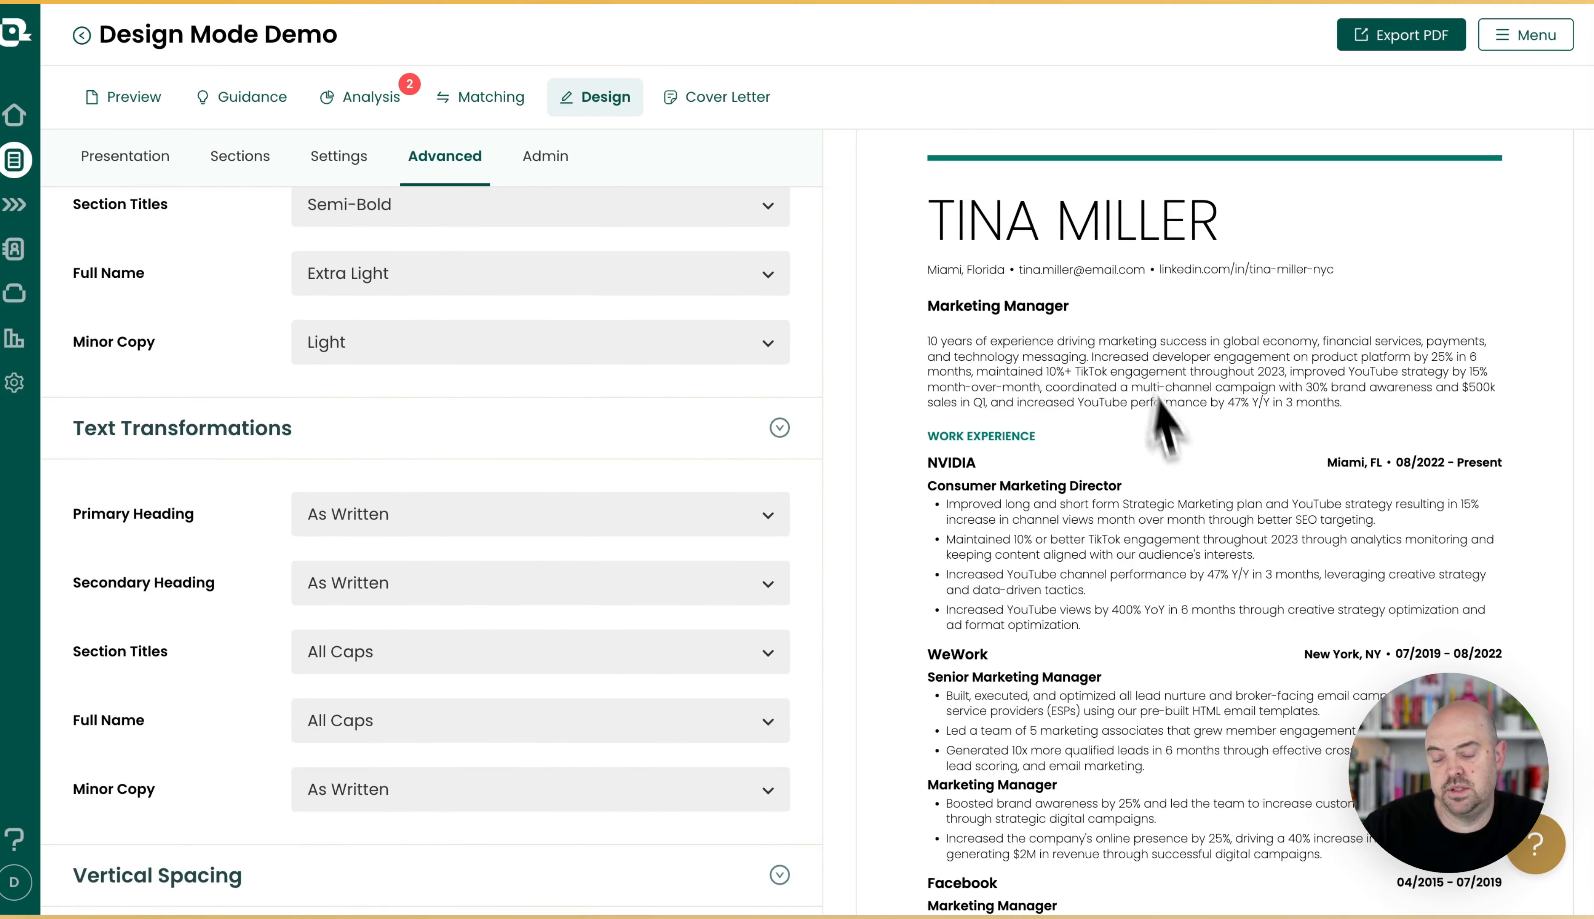
{"action": "scroll", "coordinate": [327, 552], "scroll_direction": "down", "scroll_amount": 4}
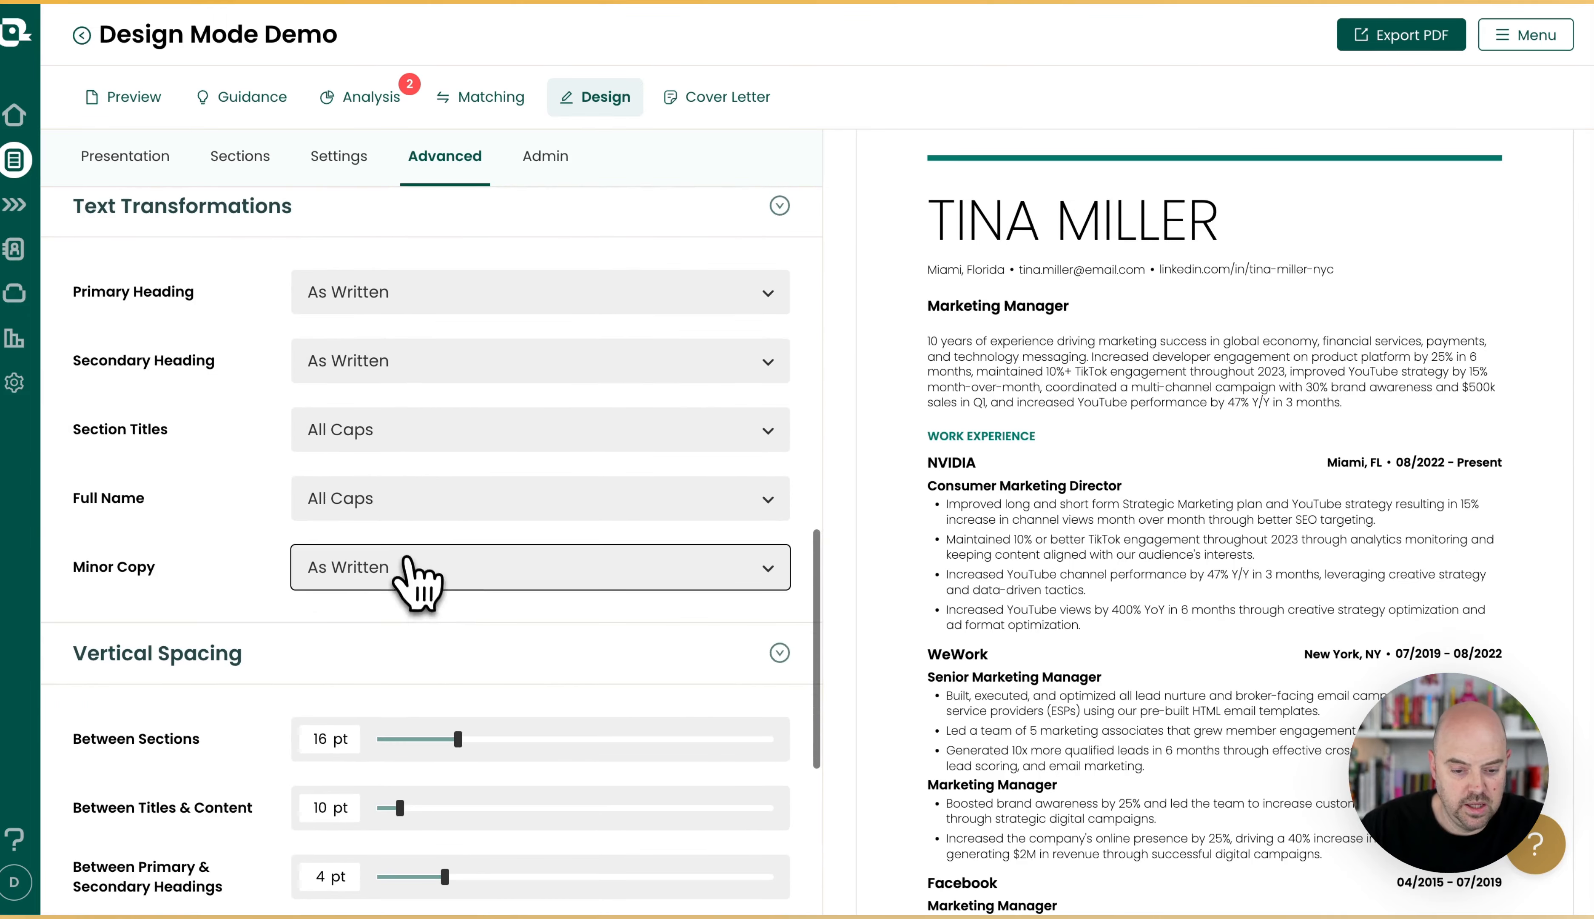
{"action": "left_click", "coordinate": [407, 560]}
{"action": "left_click", "coordinate": [408, 658]}
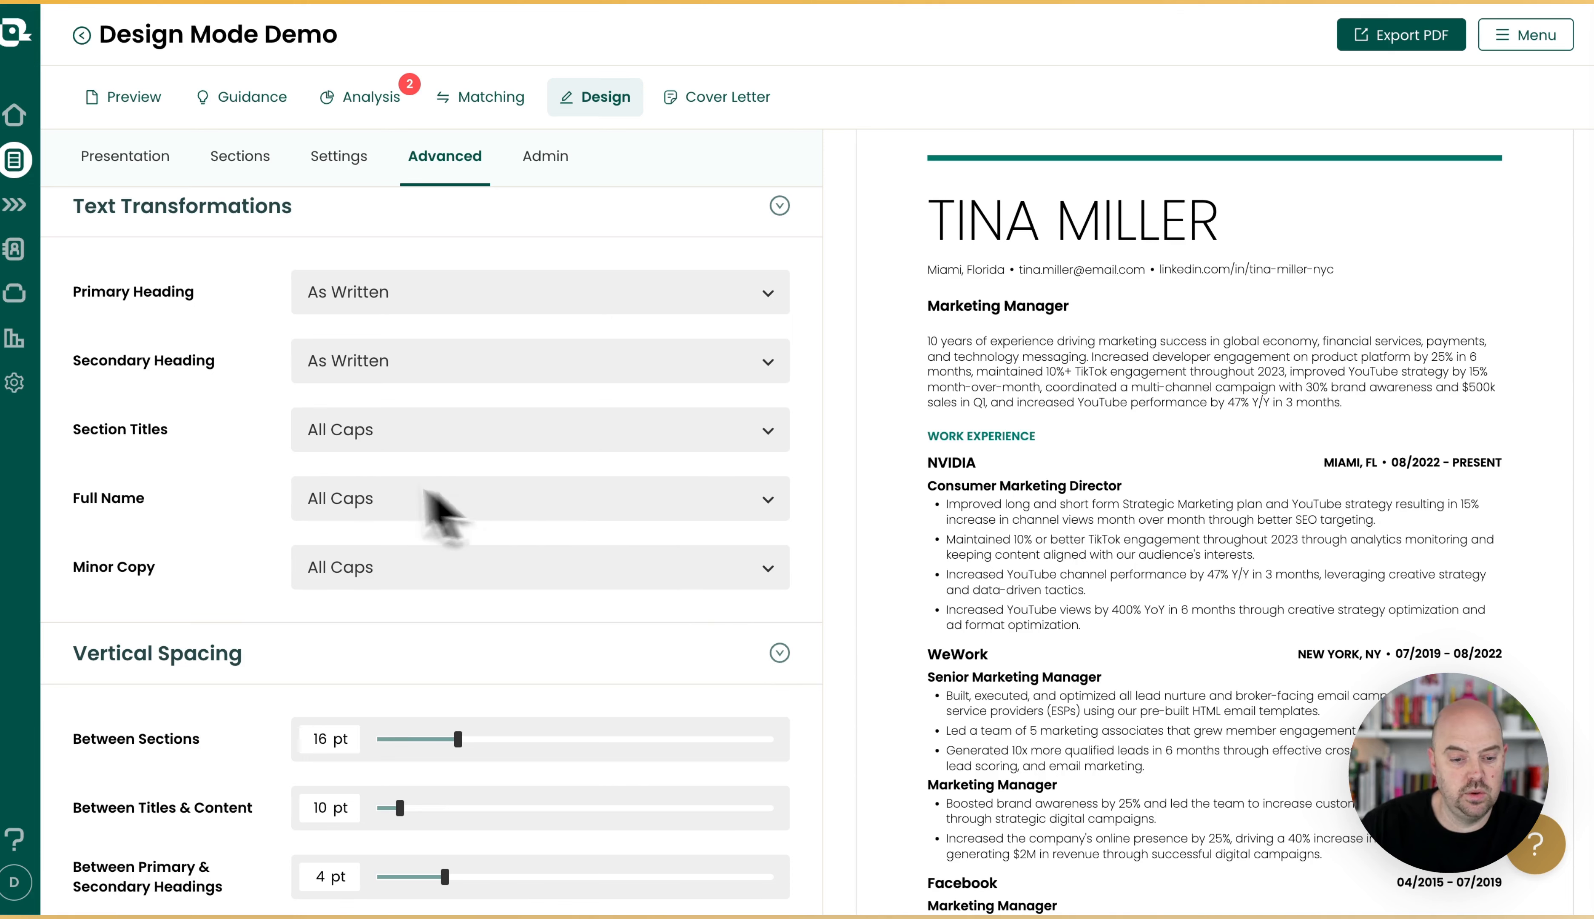
{"action": "left_click", "coordinate": [395, 297]}
{"action": "left_click", "coordinate": [407, 370]}
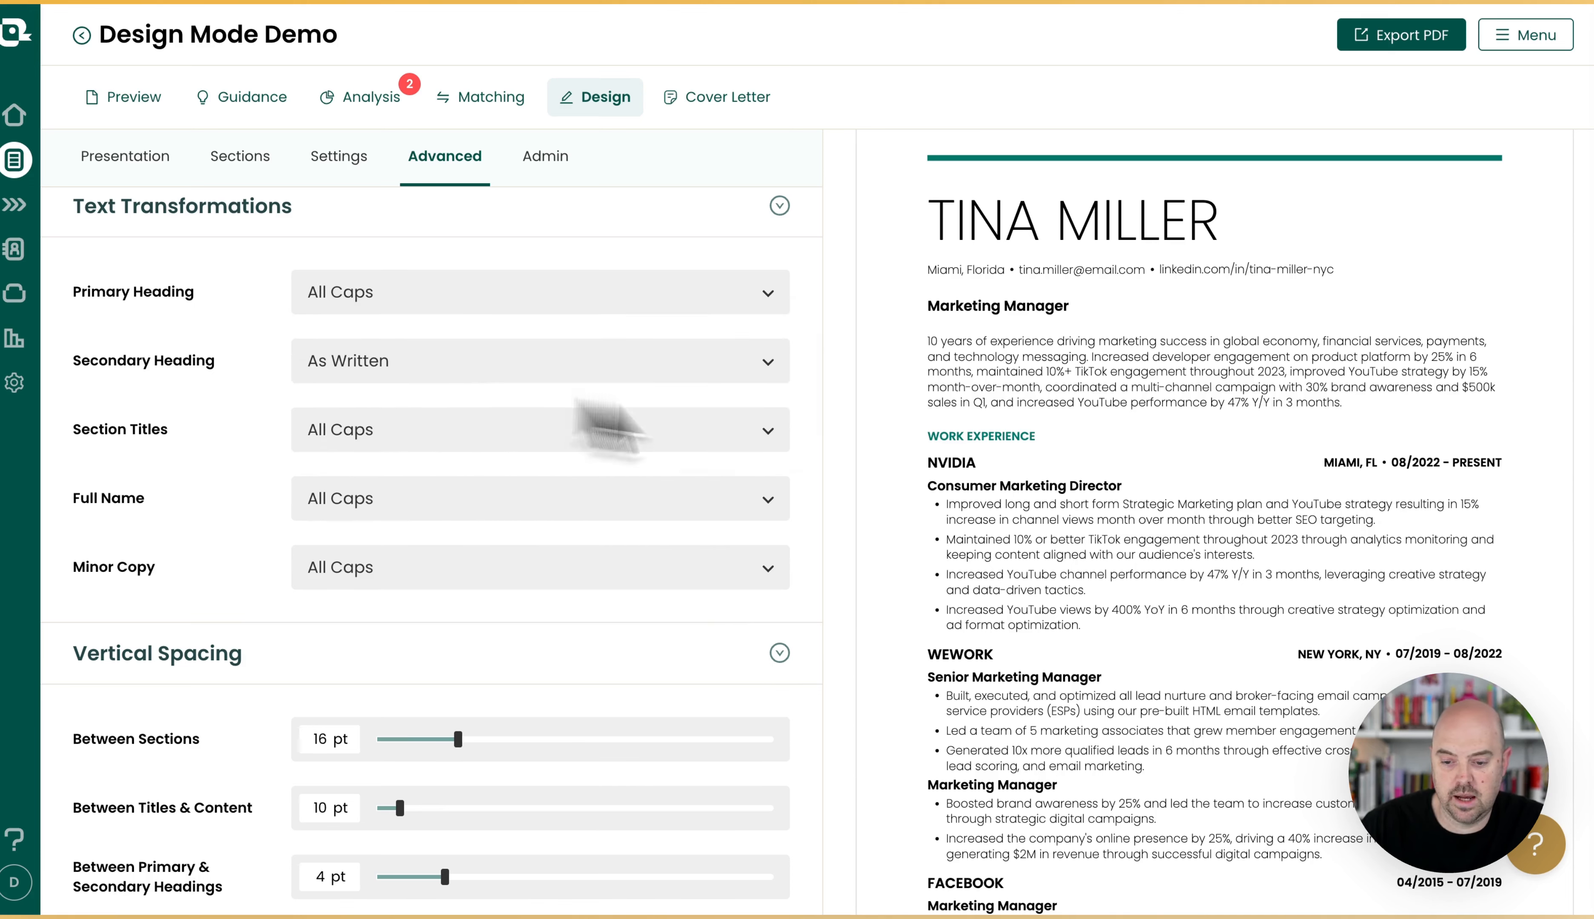
{"action": "scroll", "coordinate": [1006, 664], "scroll_direction": "down", "scroll_amount": 1}
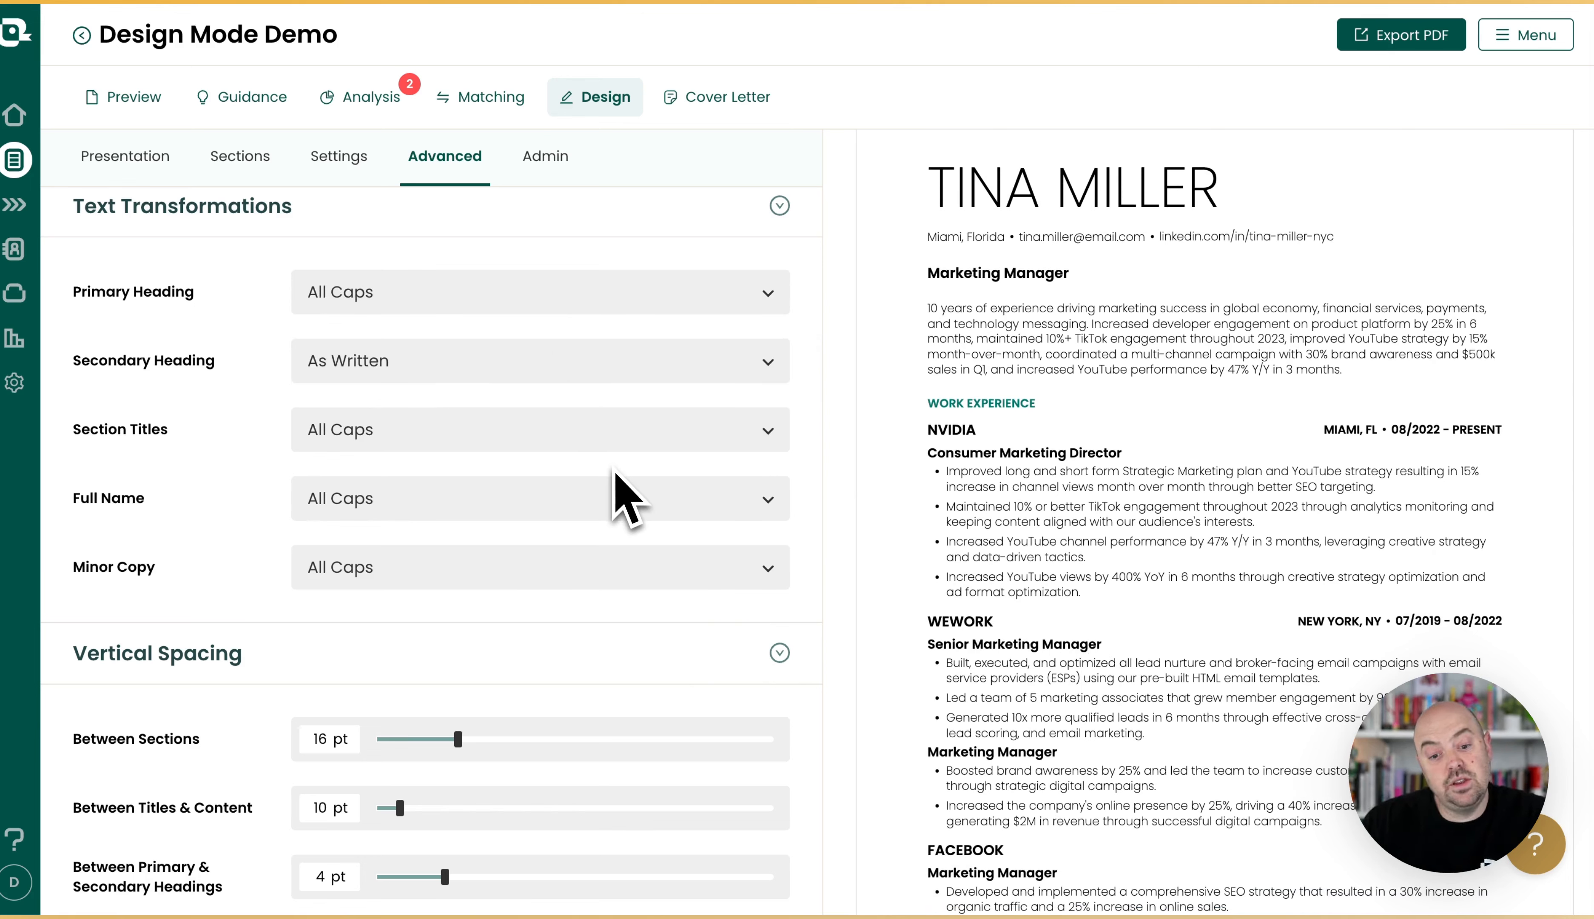
Set the vertical spacing to 20 pt between sections, 17 pt between titles and content, and 7 pt between primary and secondary headings.
{"action": "scroll", "coordinate": [484, 526], "scroll_direction": "down", "scroll_amount": 5}
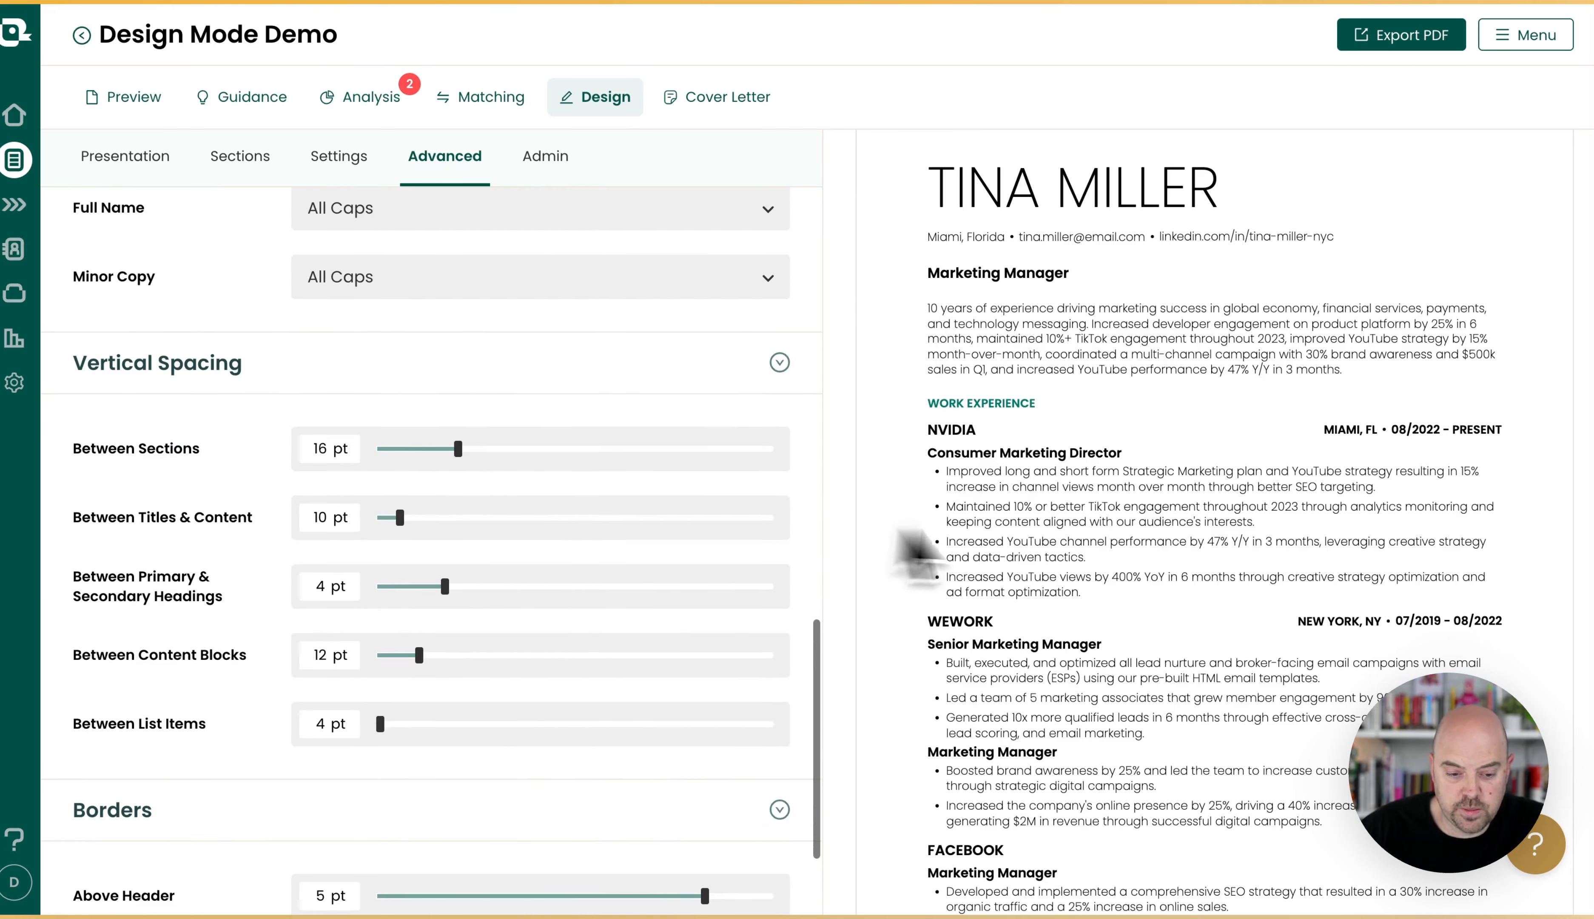
{"action": "left_click_drag", "start_coordinate": [458, 457], "coordinate": [497, 456]}
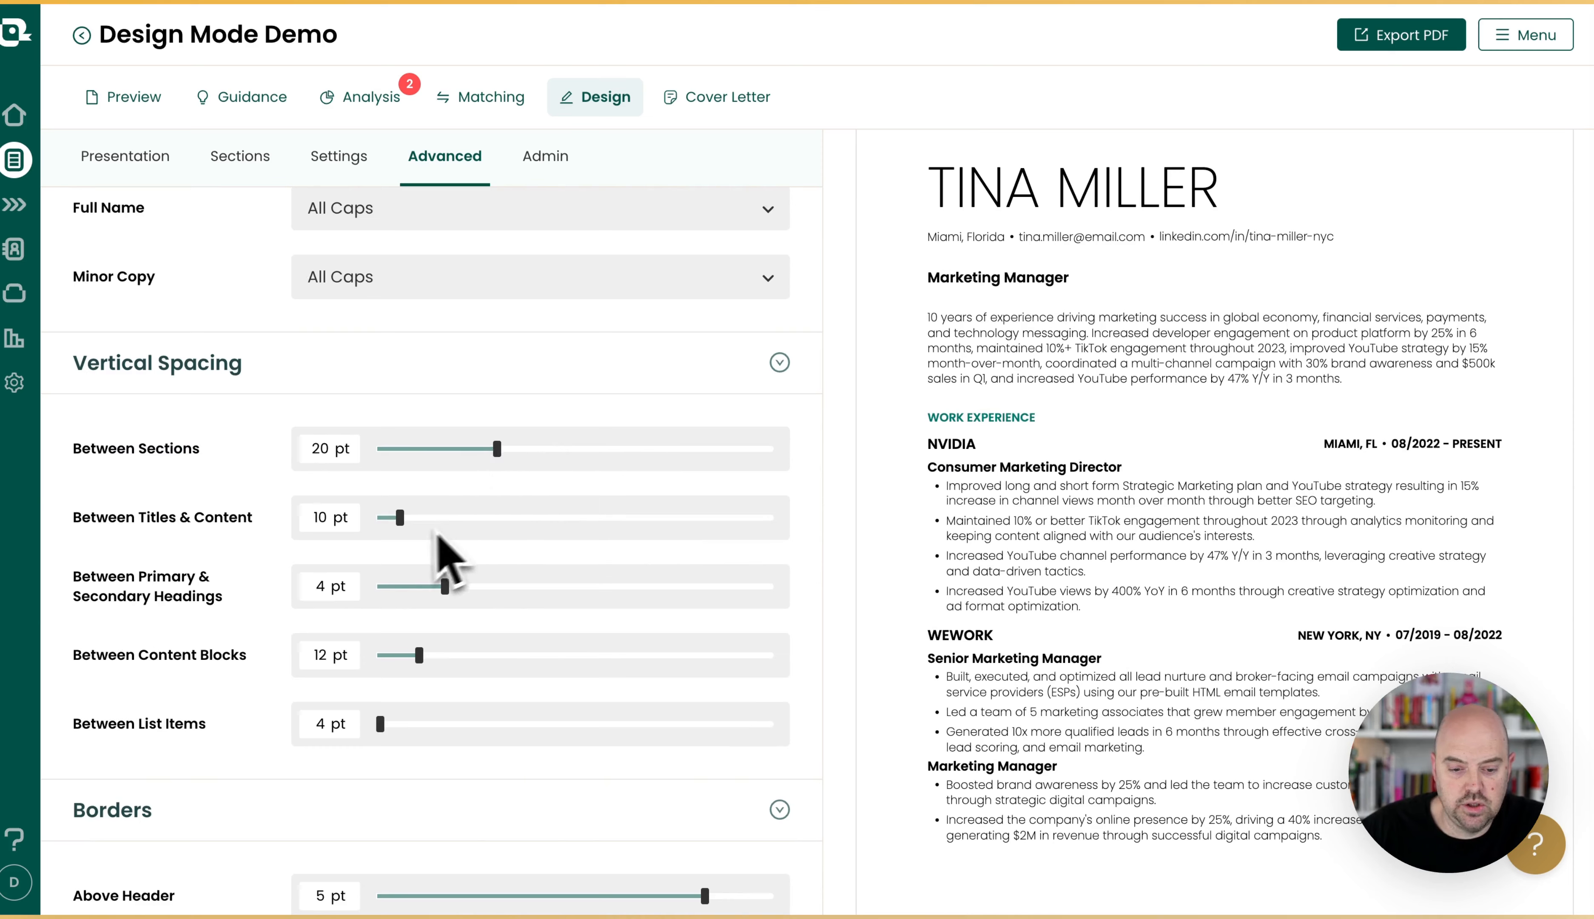
{"action": "left_click_drag", "start_coordinate": [399, 517], "coordinate": [468, 531]}
{"action": "left_click_drag", "start_coordinate": [445, 598], "coordinate": [494, 588]}
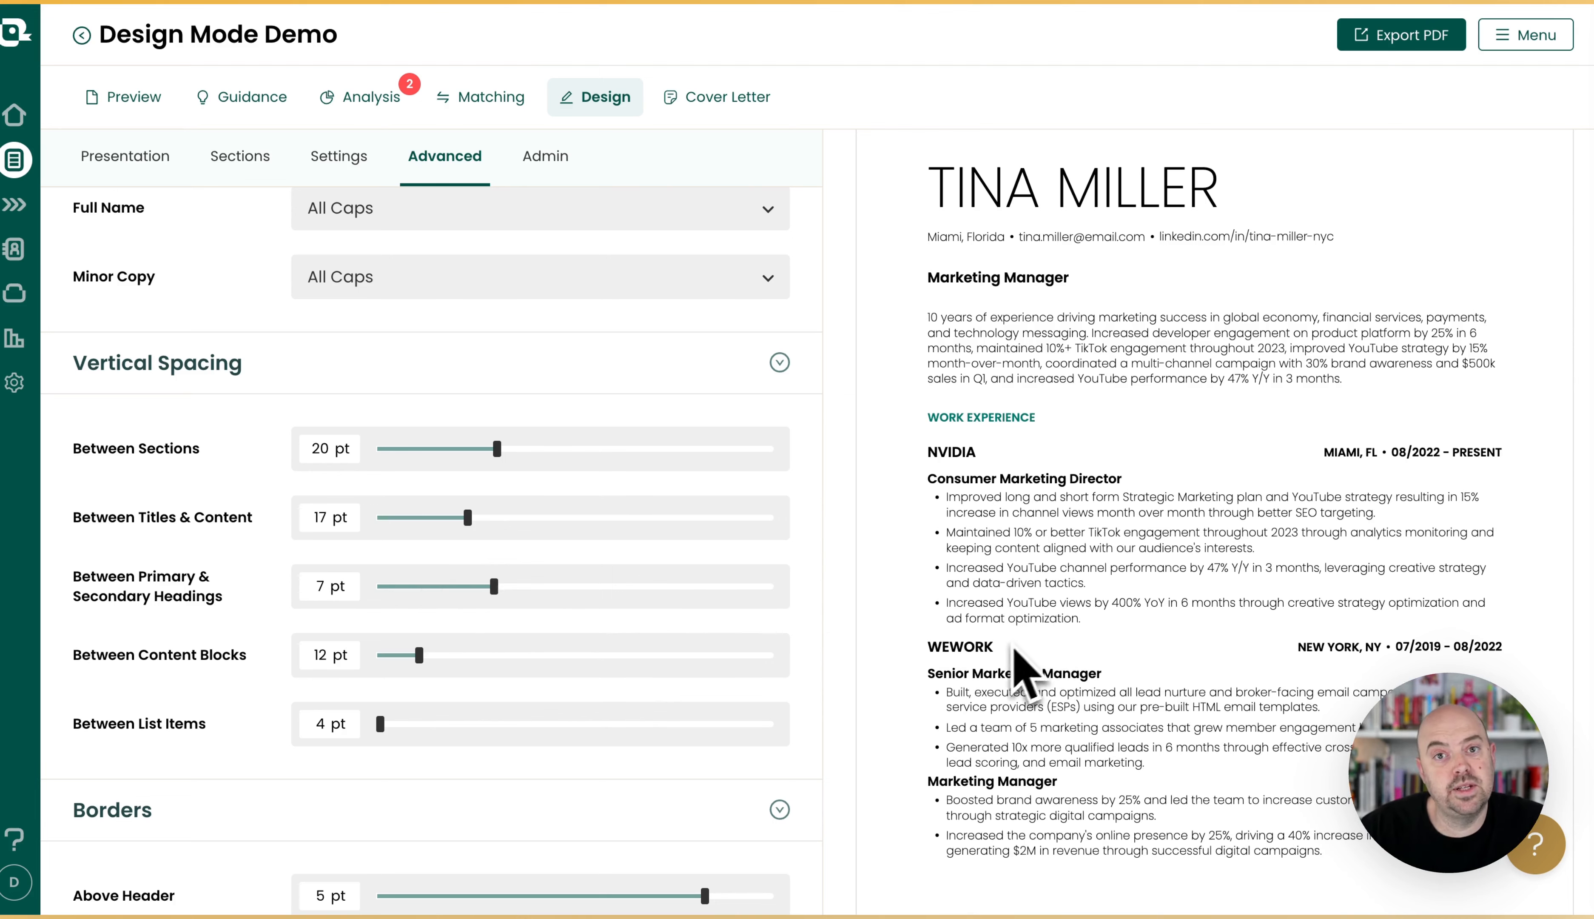
Set the Above Header border to 0 pt and the Below Header border to 1 pt, and review the resume preview.
{"action": "scroll", "coordinate": [493, 652], "scroll_direction": "down", "scroll_amount": 3}
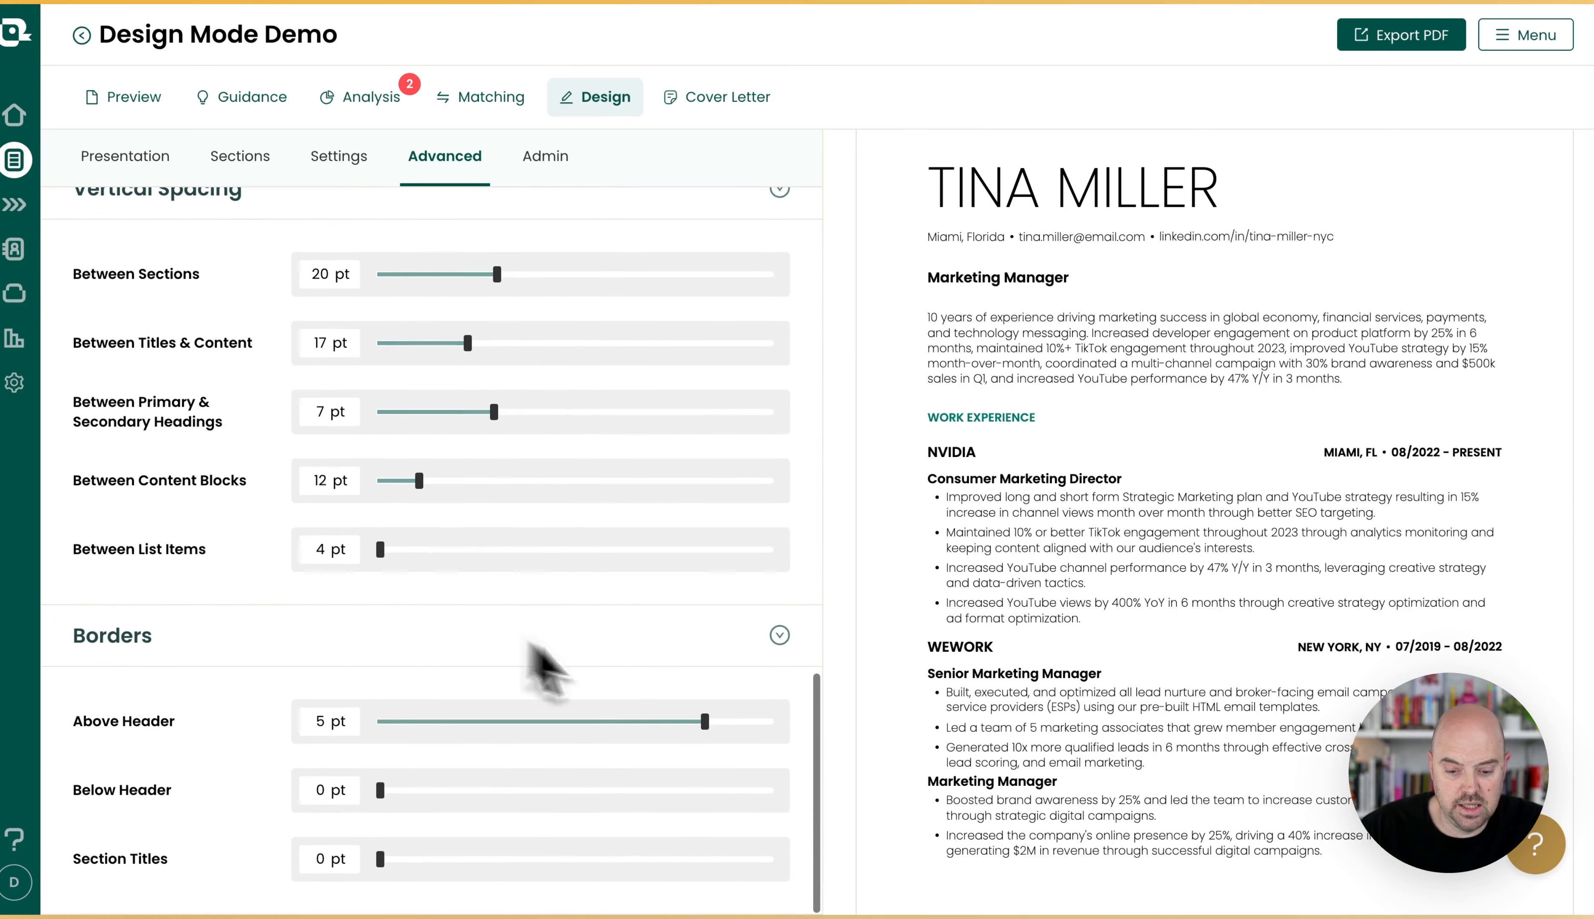
{"action": "left_click_drag", "start_coordinate": [705, 721], "coordinate": [430, 737]}
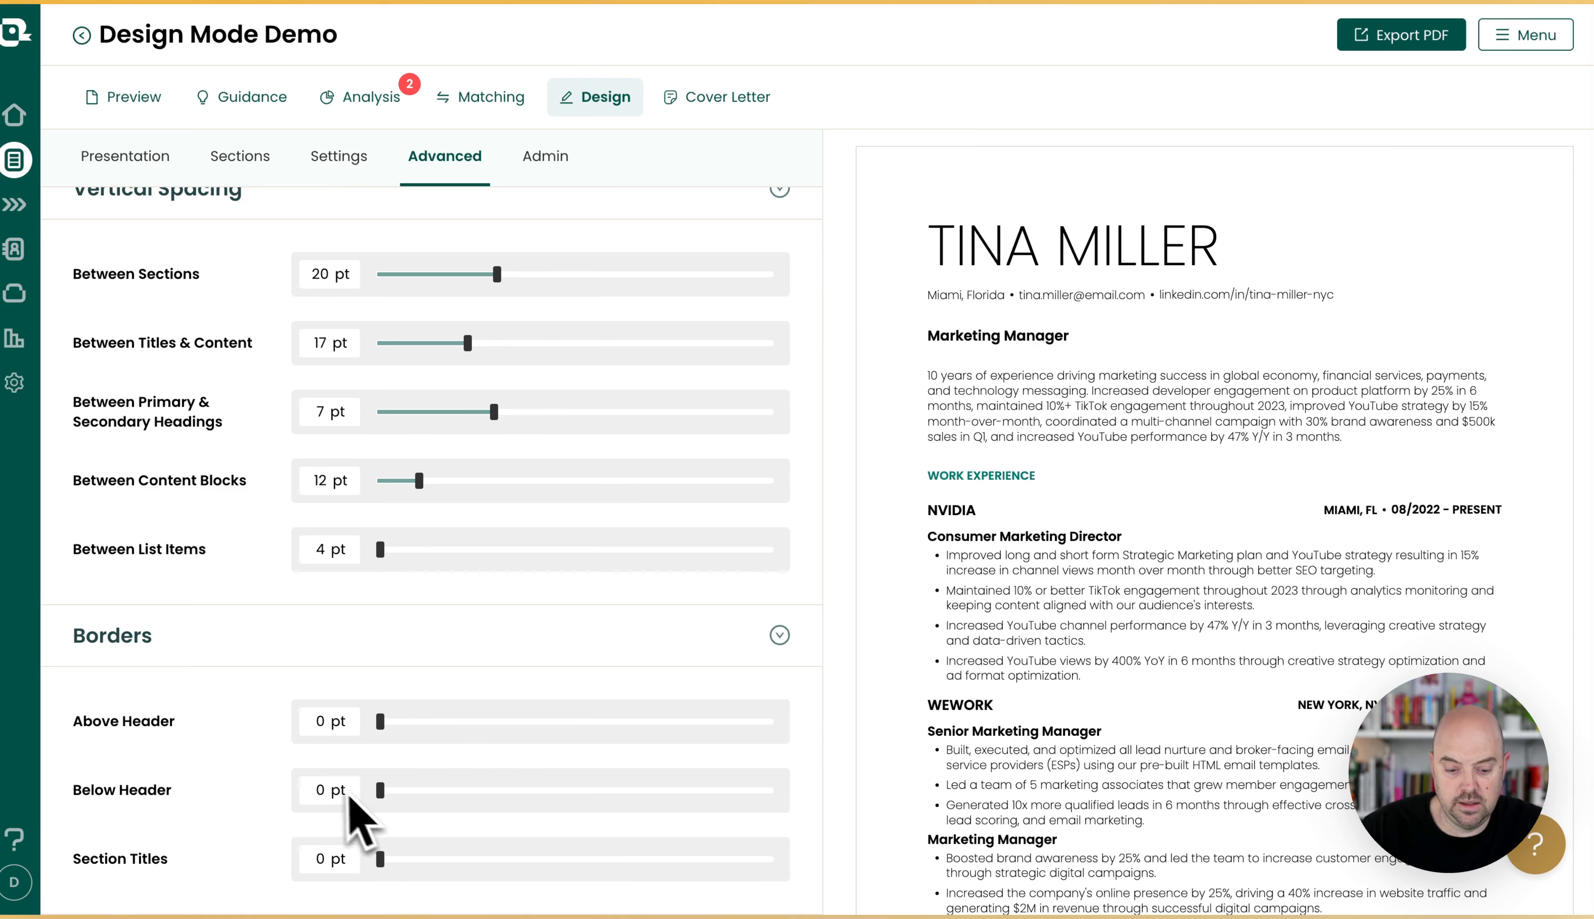
{"action": "left_click_drag", "start_coordinate": [392, 799], "coordinate": [418, 795]}
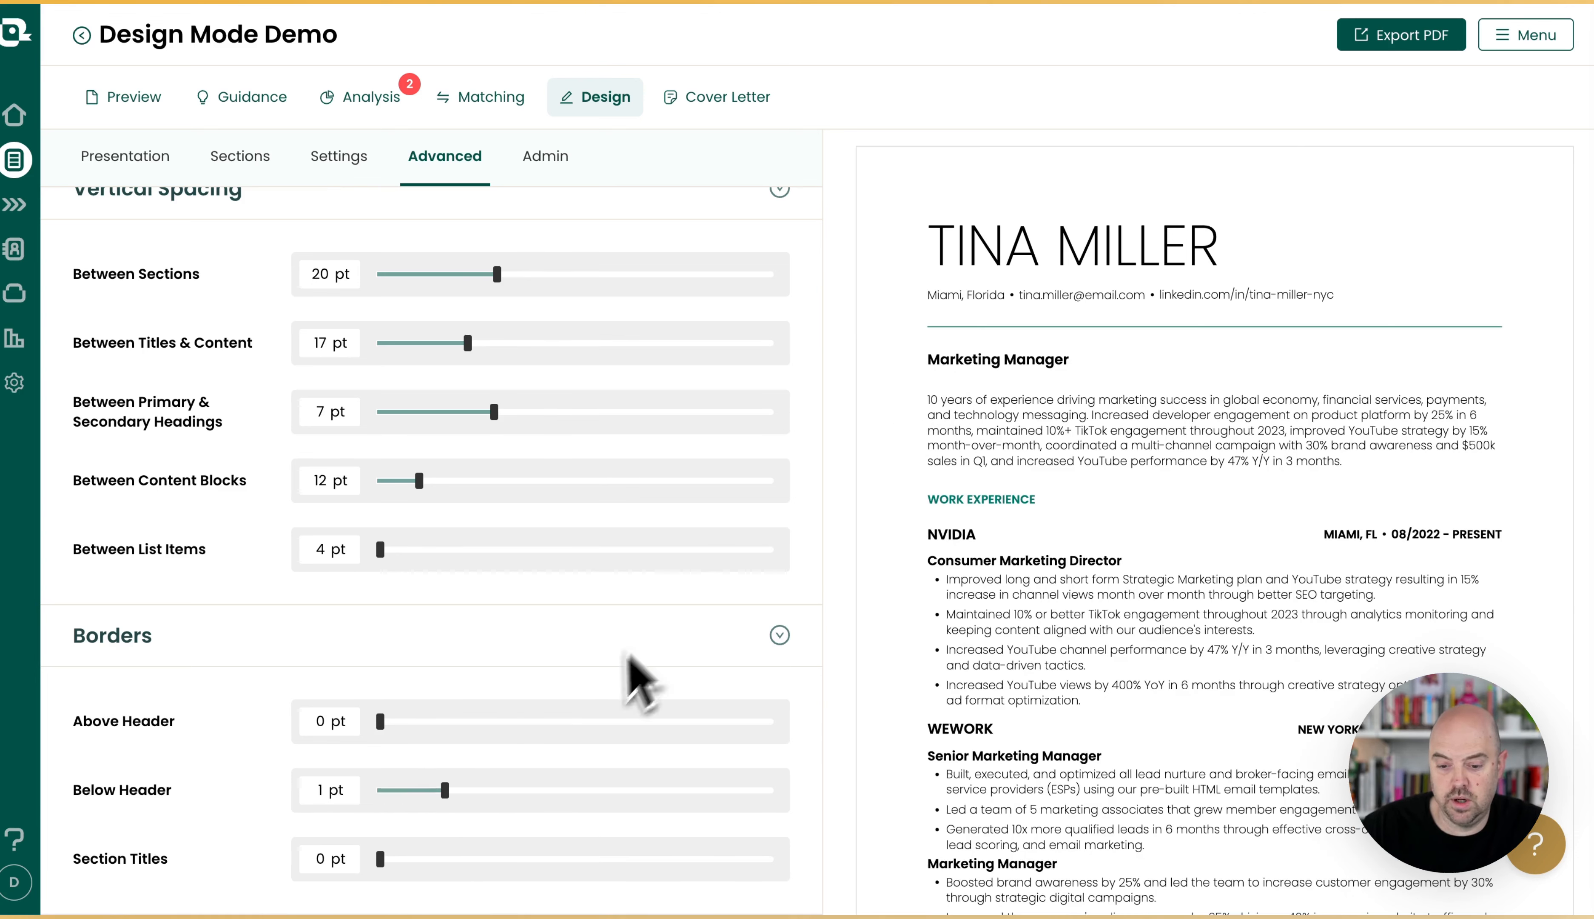
{"action": "scroll", "coordinate": [1164, 588], "scroll_direction": "down", "scroll_amount": 8}
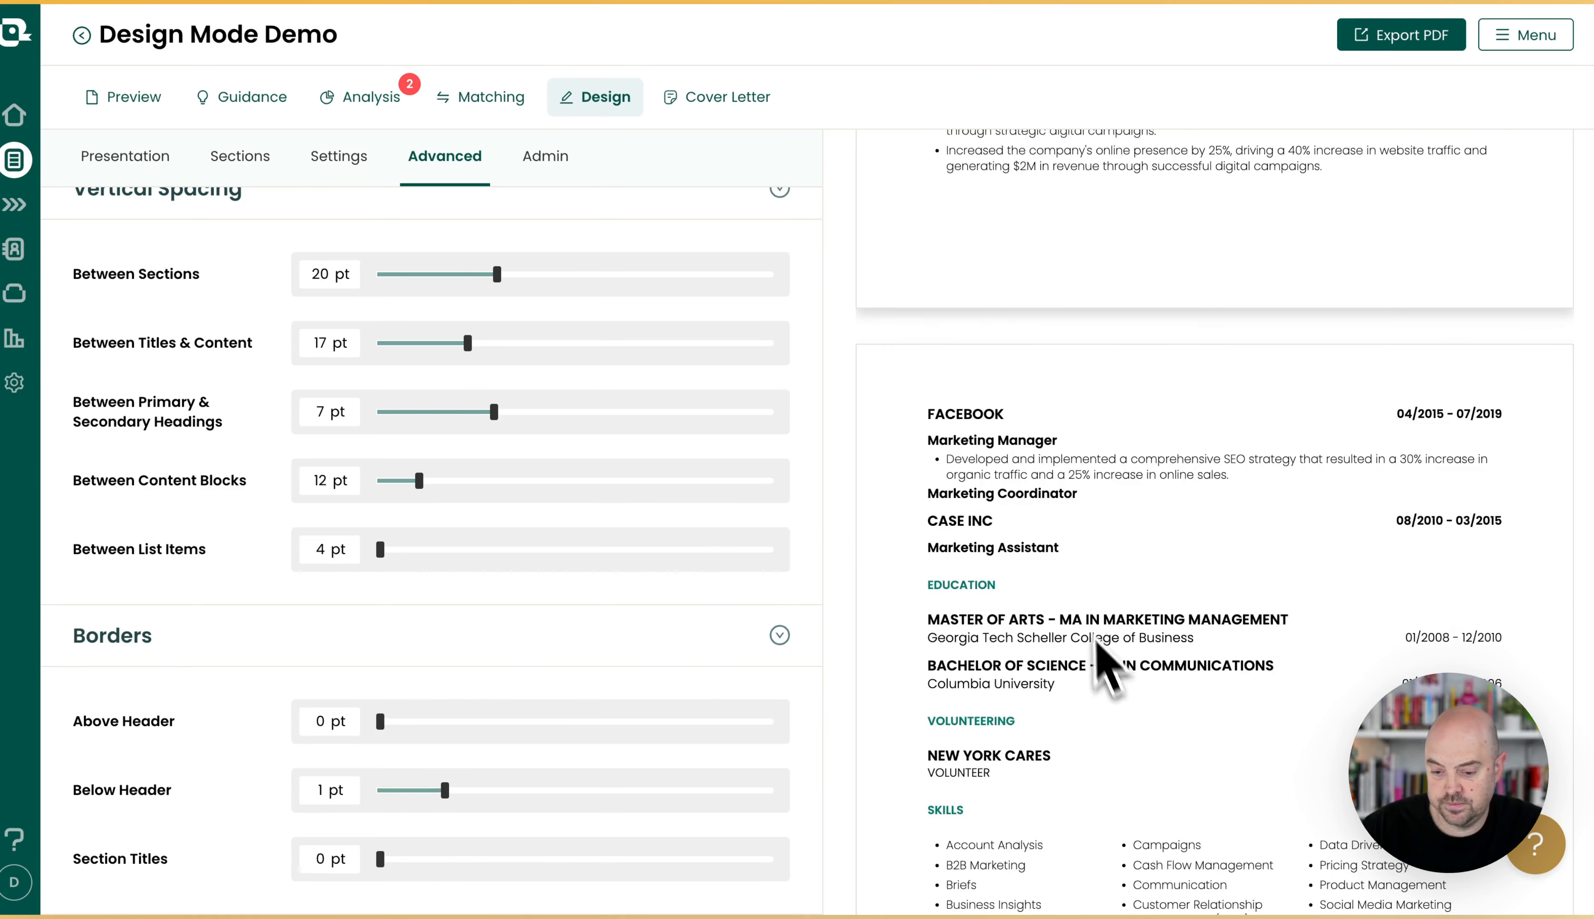
{"action": "scroll", "coordinate": [1085, 534], "scroll_direction": "up", "scroll_amount": 8}
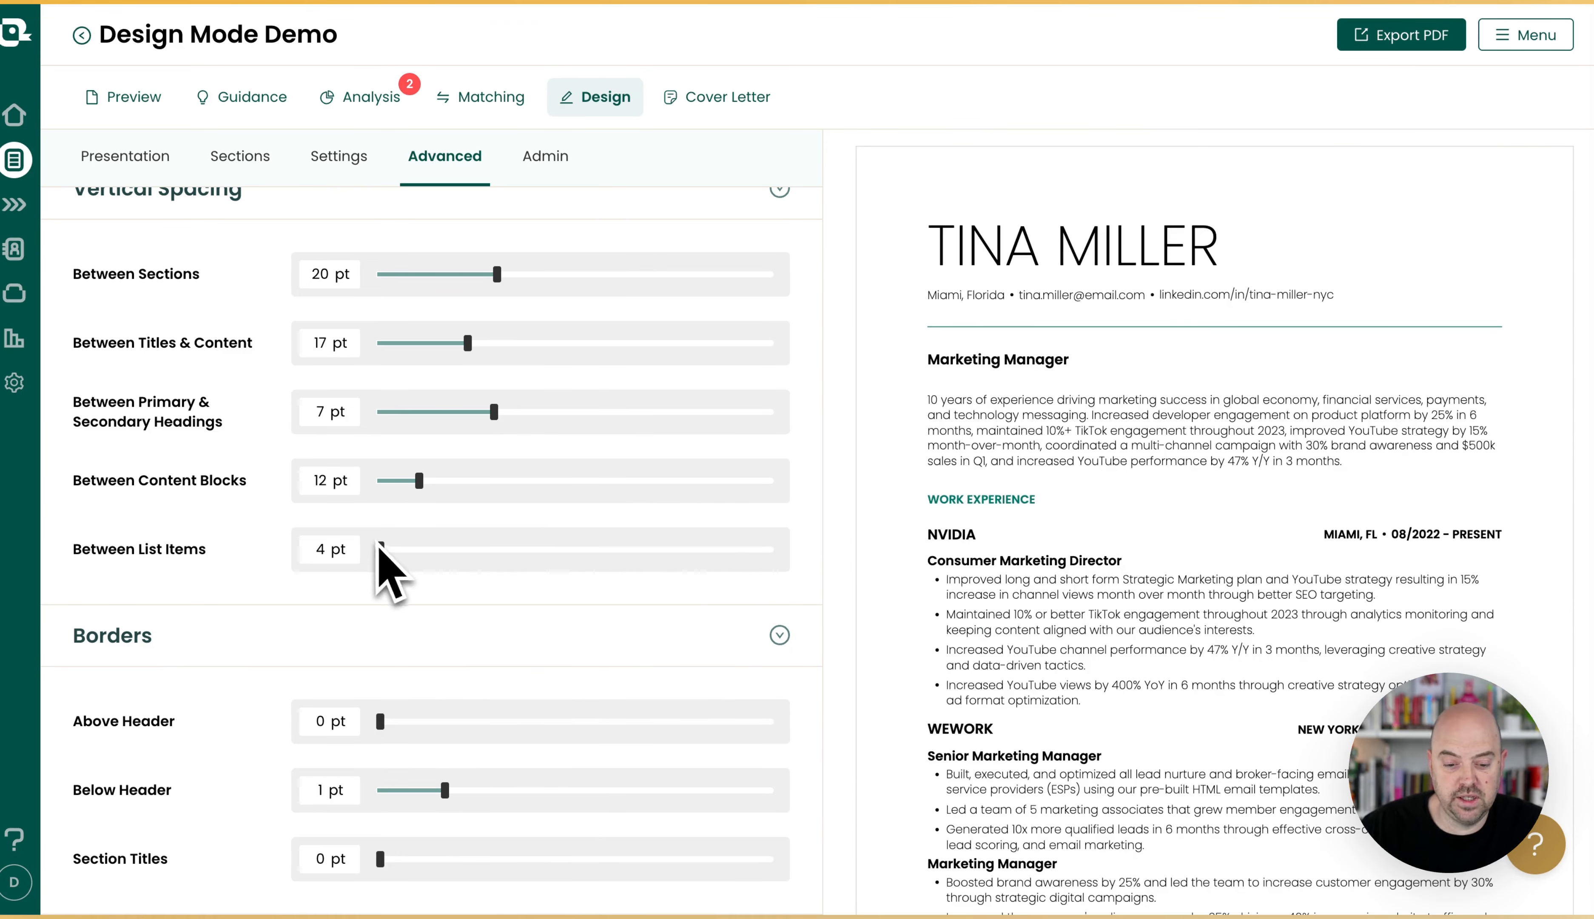
{"action": "scroll", "coordinate": [509, 410], "scroll_direction": "up", "scroll_amount": 1}
{"action": "scroll", "coordinate": [509, 410], "scroll_direction": "down", "scroll_amount": 1}
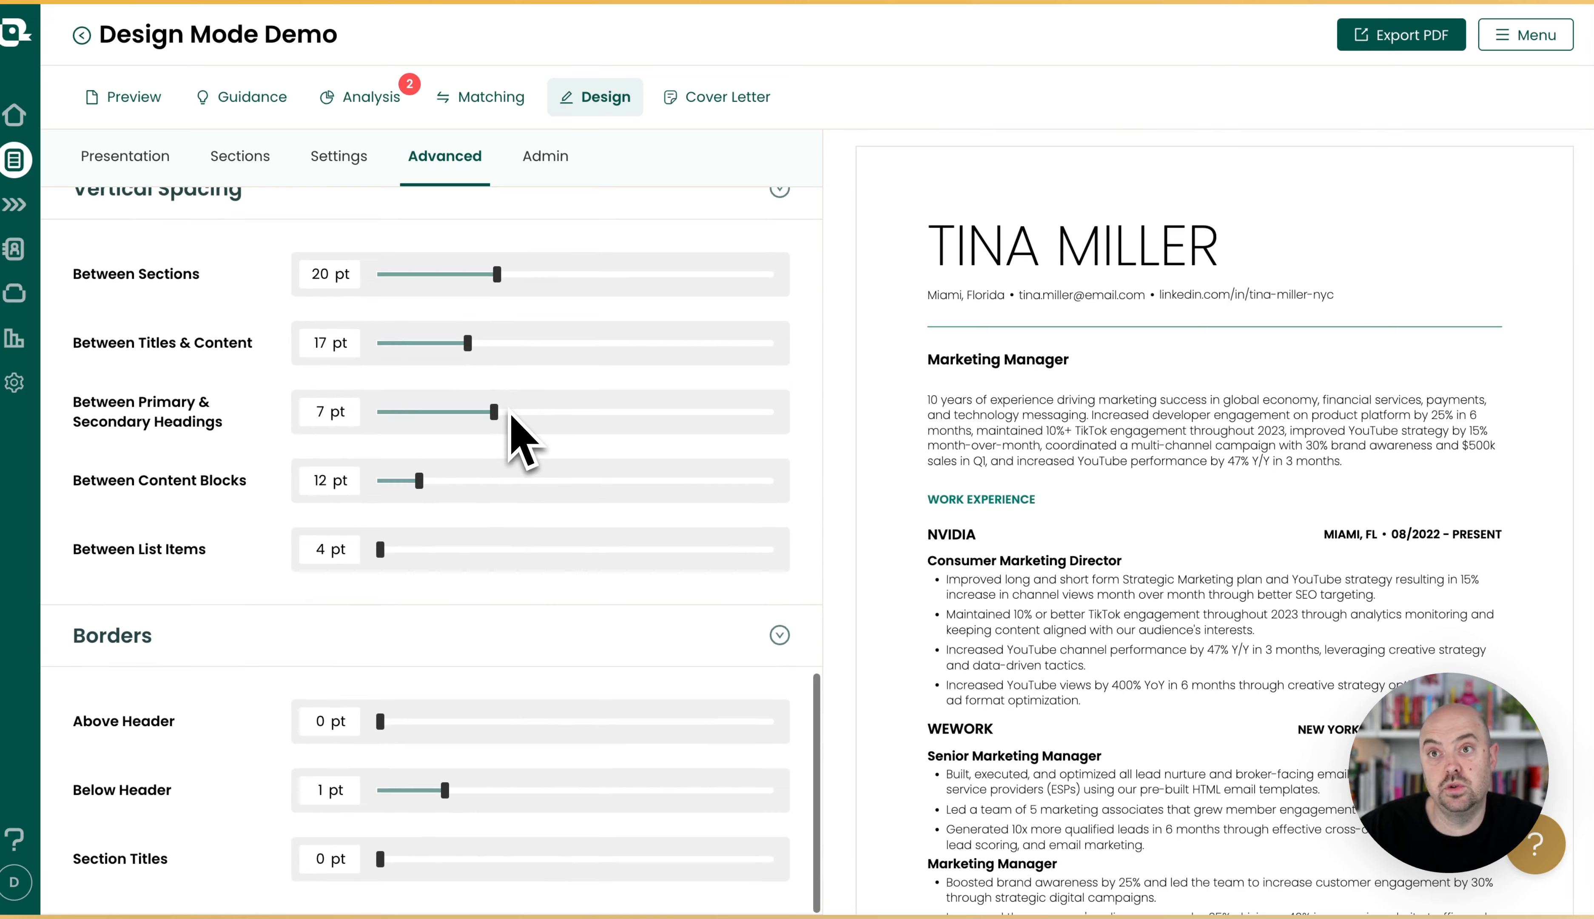
Add the two-column template with a large black name and blue section titles from the Template Library and save it.
{"action": "scroll", "coordinate": [515, 446], "scroll_direction": "up", "scroll_amount": 15}
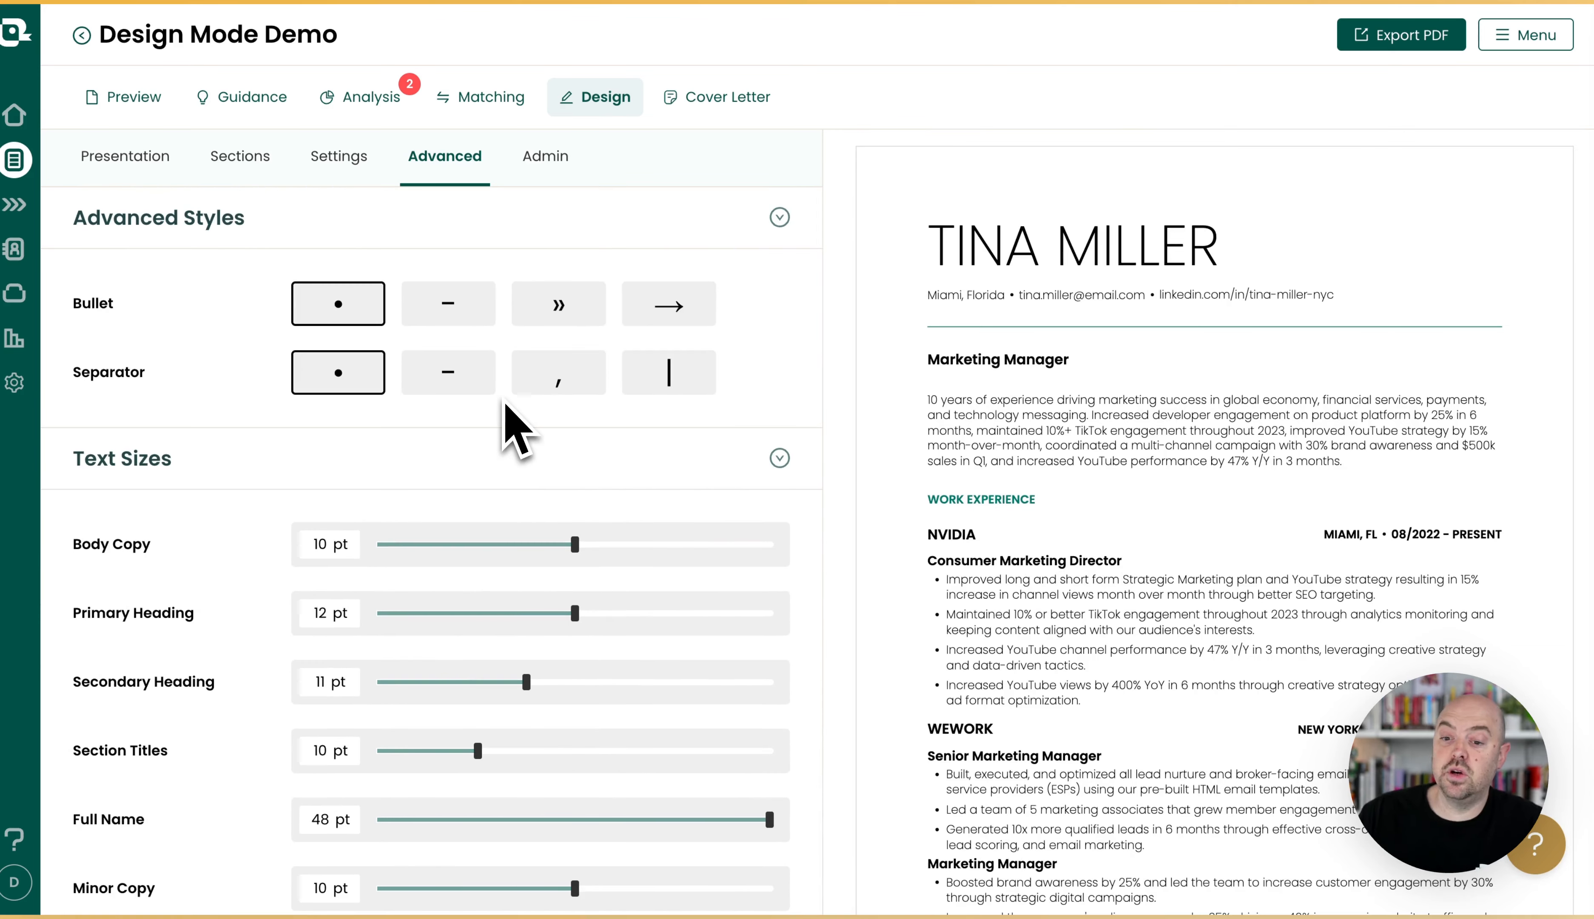
{"action": "left_click", "coordinate": [130, 159]}
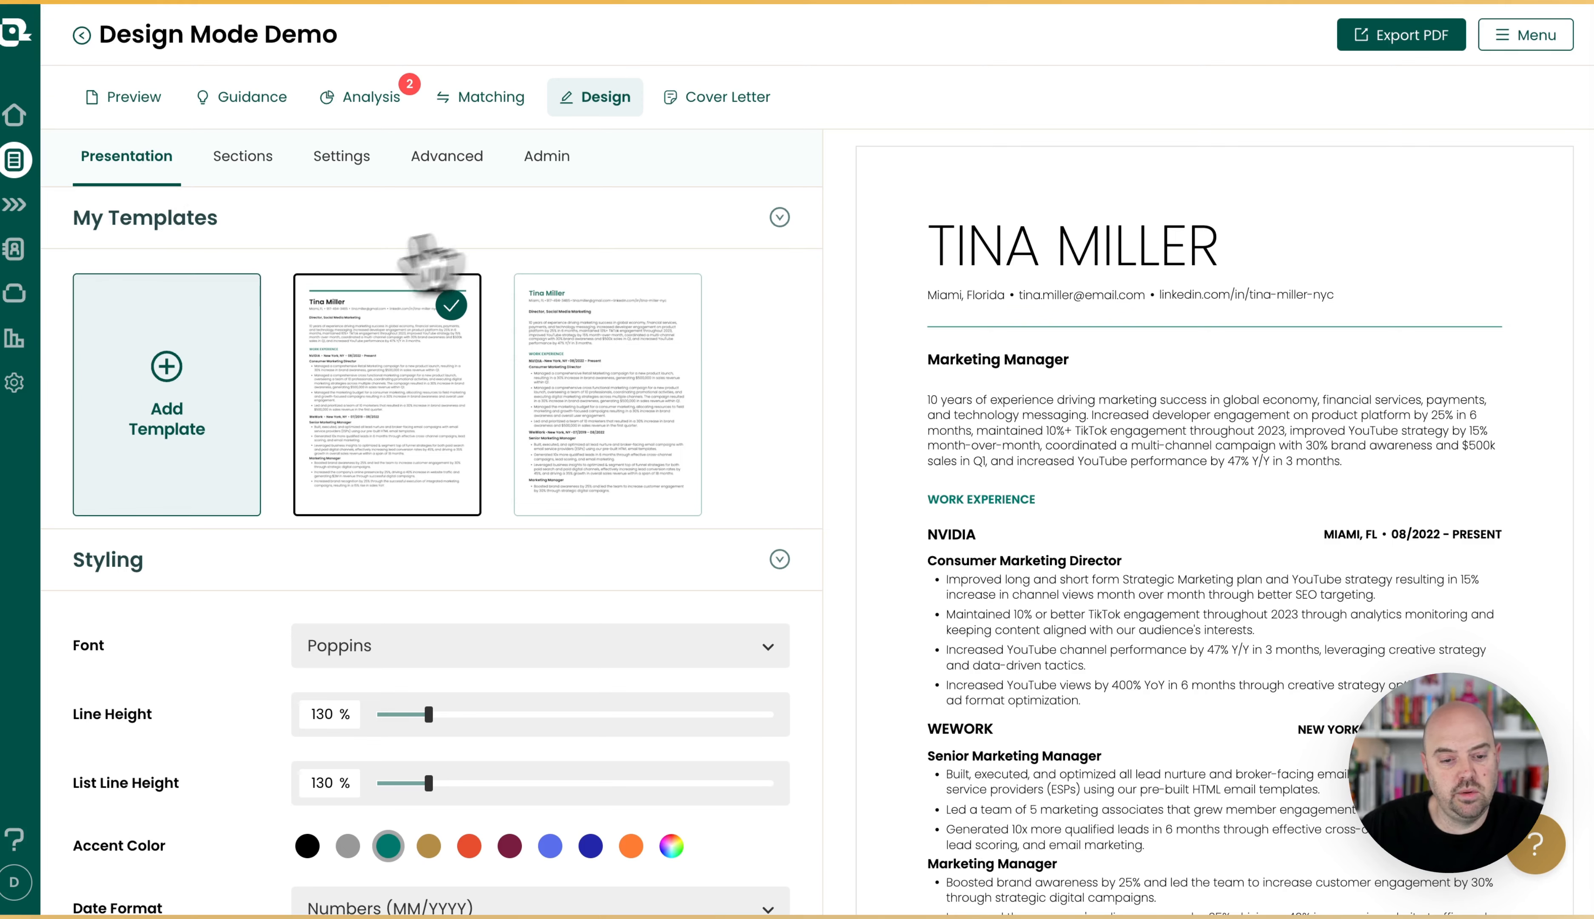
{"action": "left_click", "coordinate": [187, 383]}
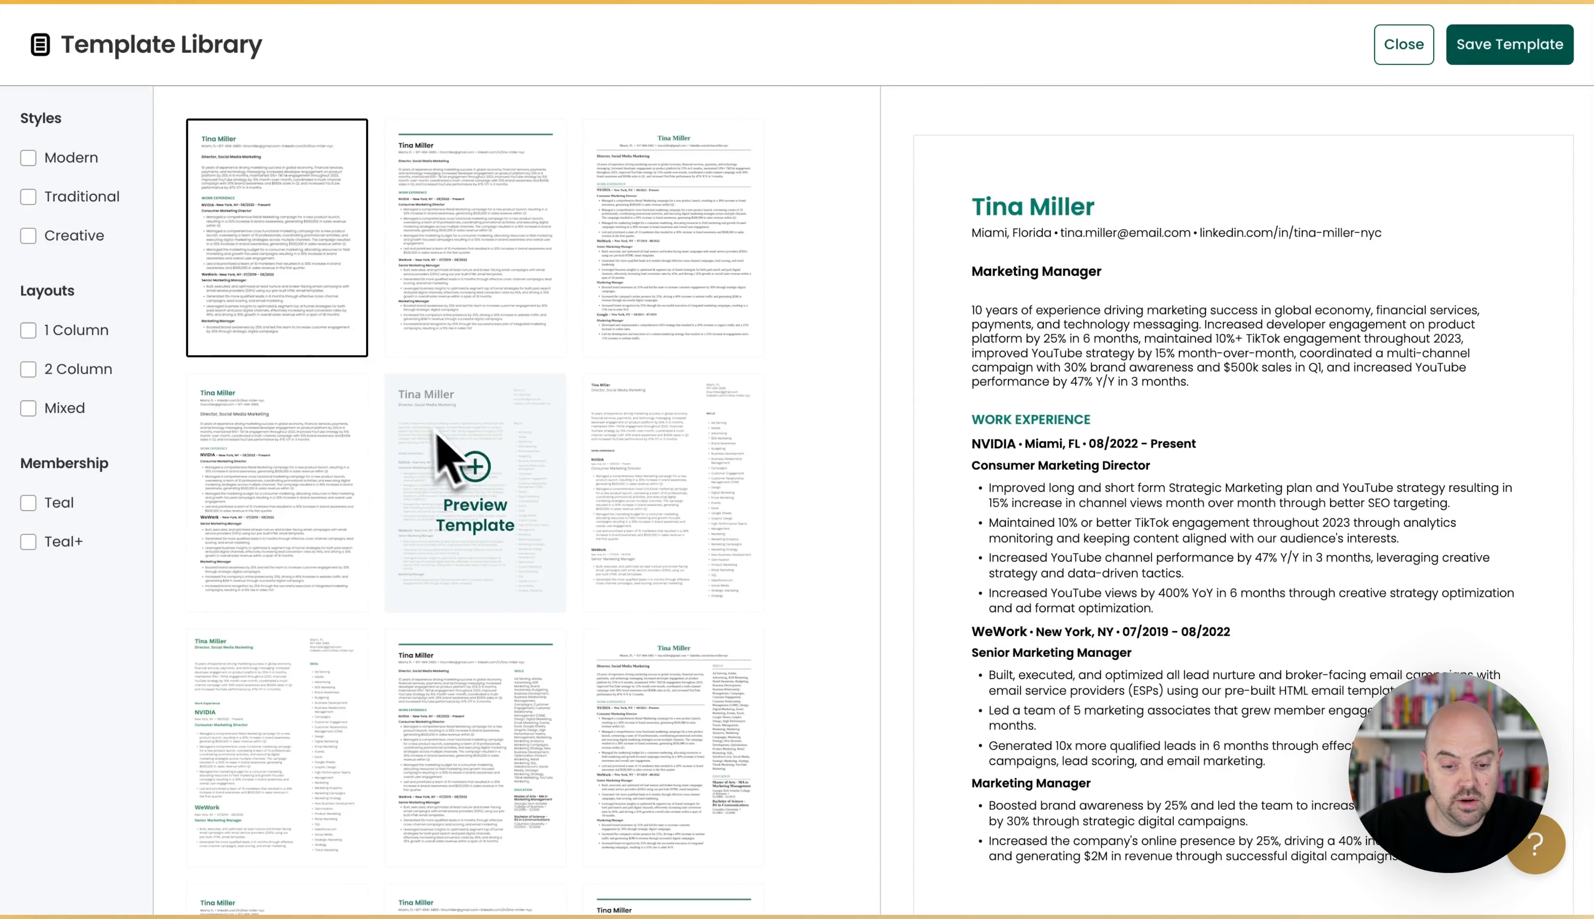
{"action": "left_click", "coordinate": [455, 461]}
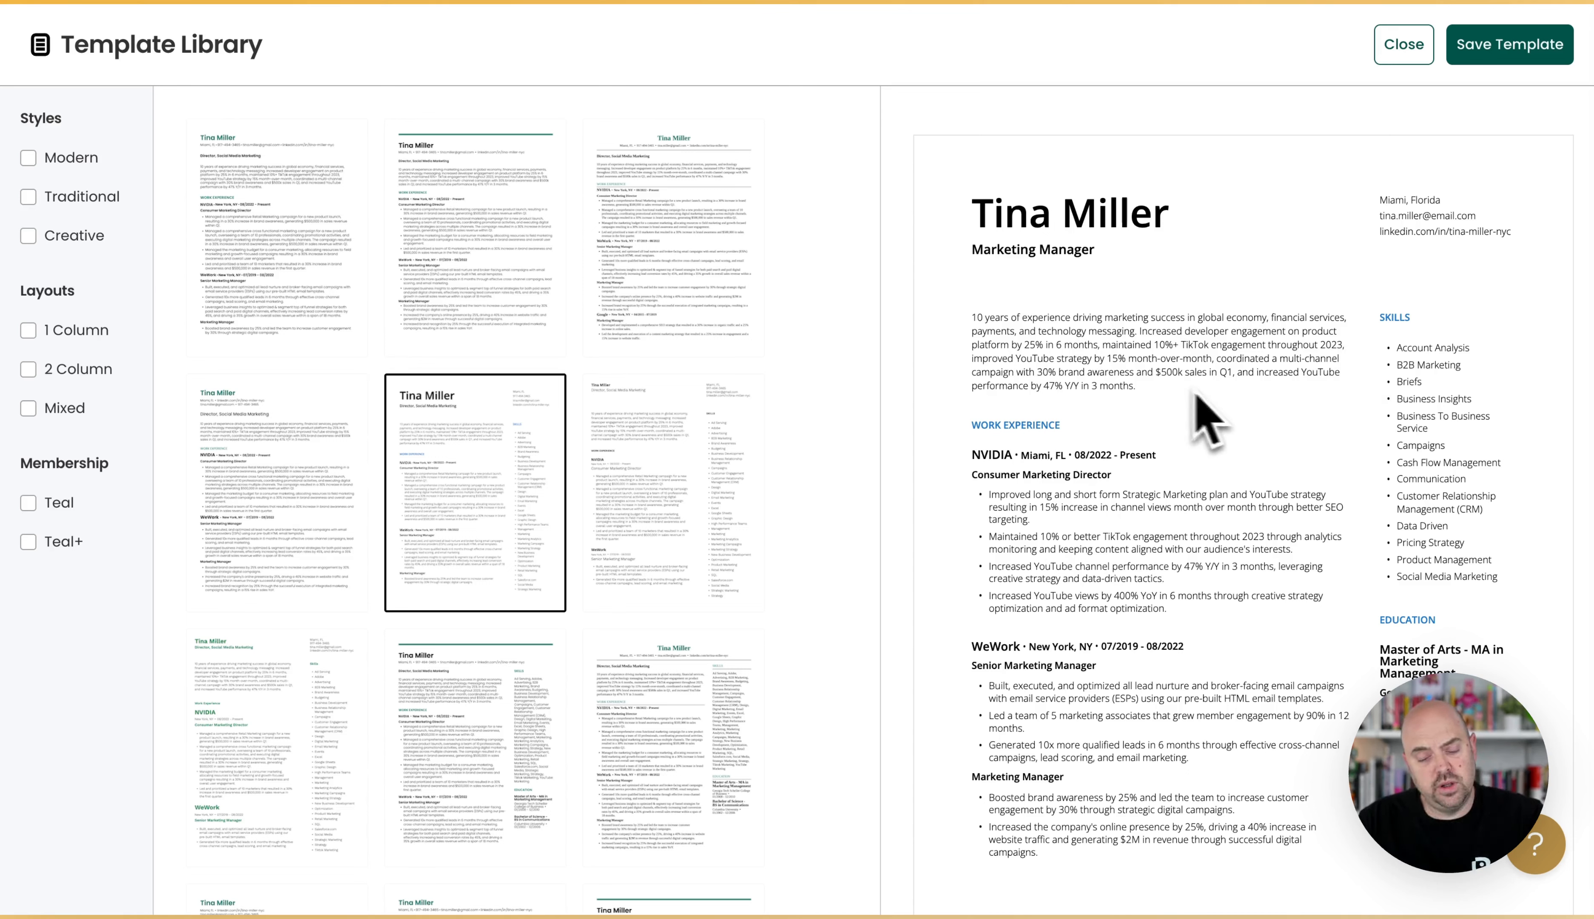
{"action": "left_click", "coordinate": [1487, 59]}
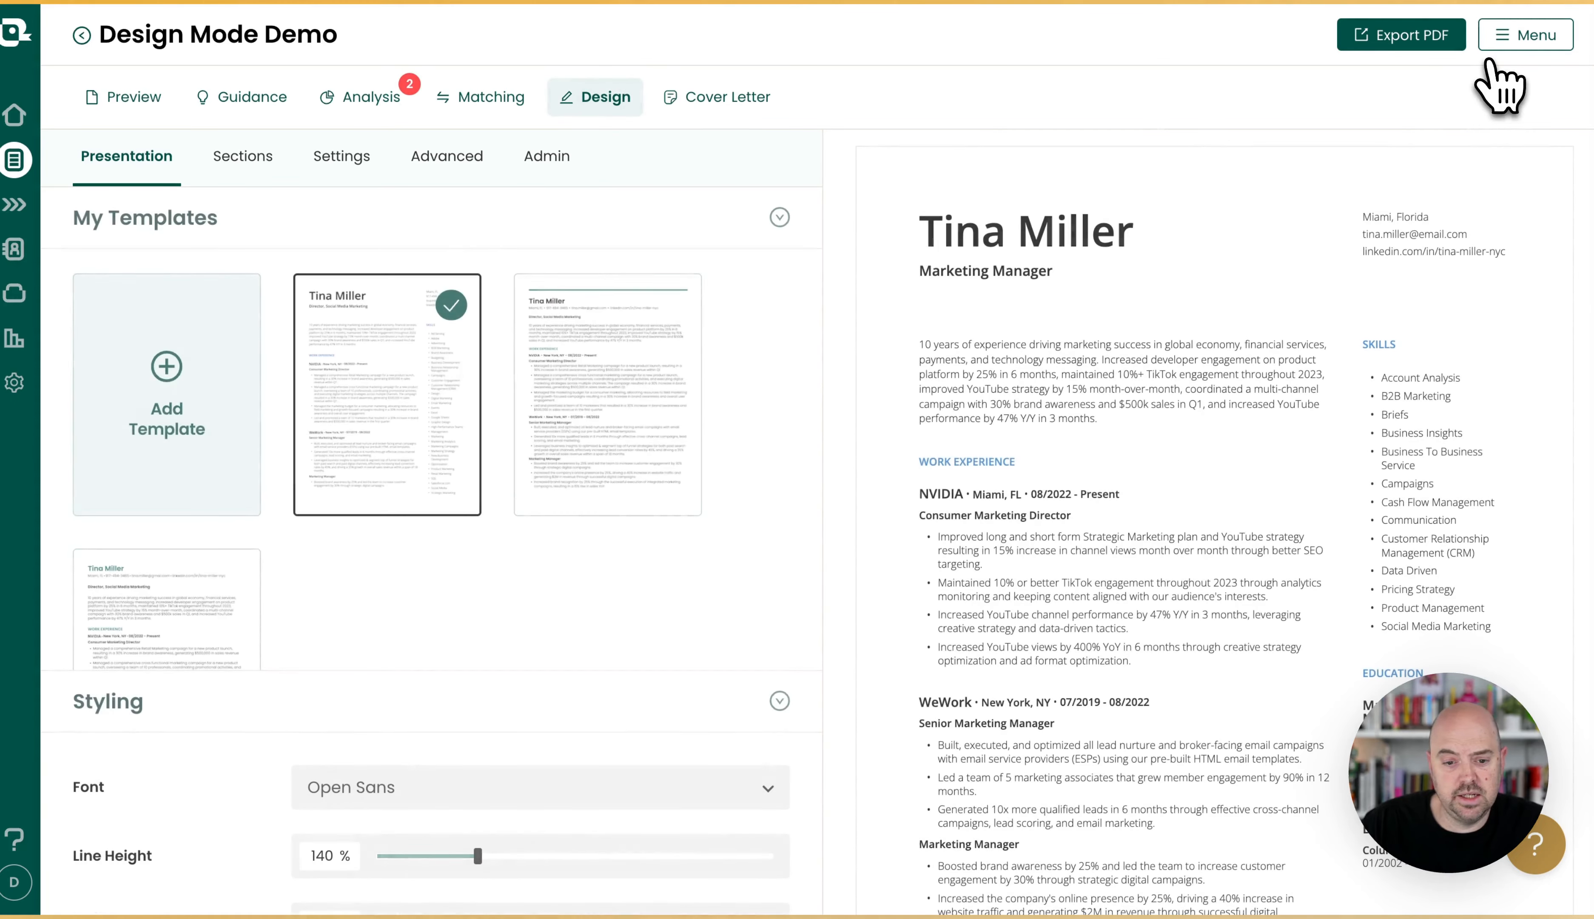
Try moving the Skills section to the start of Column 1, returning it above Education in Column 2.
{"action": "left_click", "coordinate": [245, 160]}
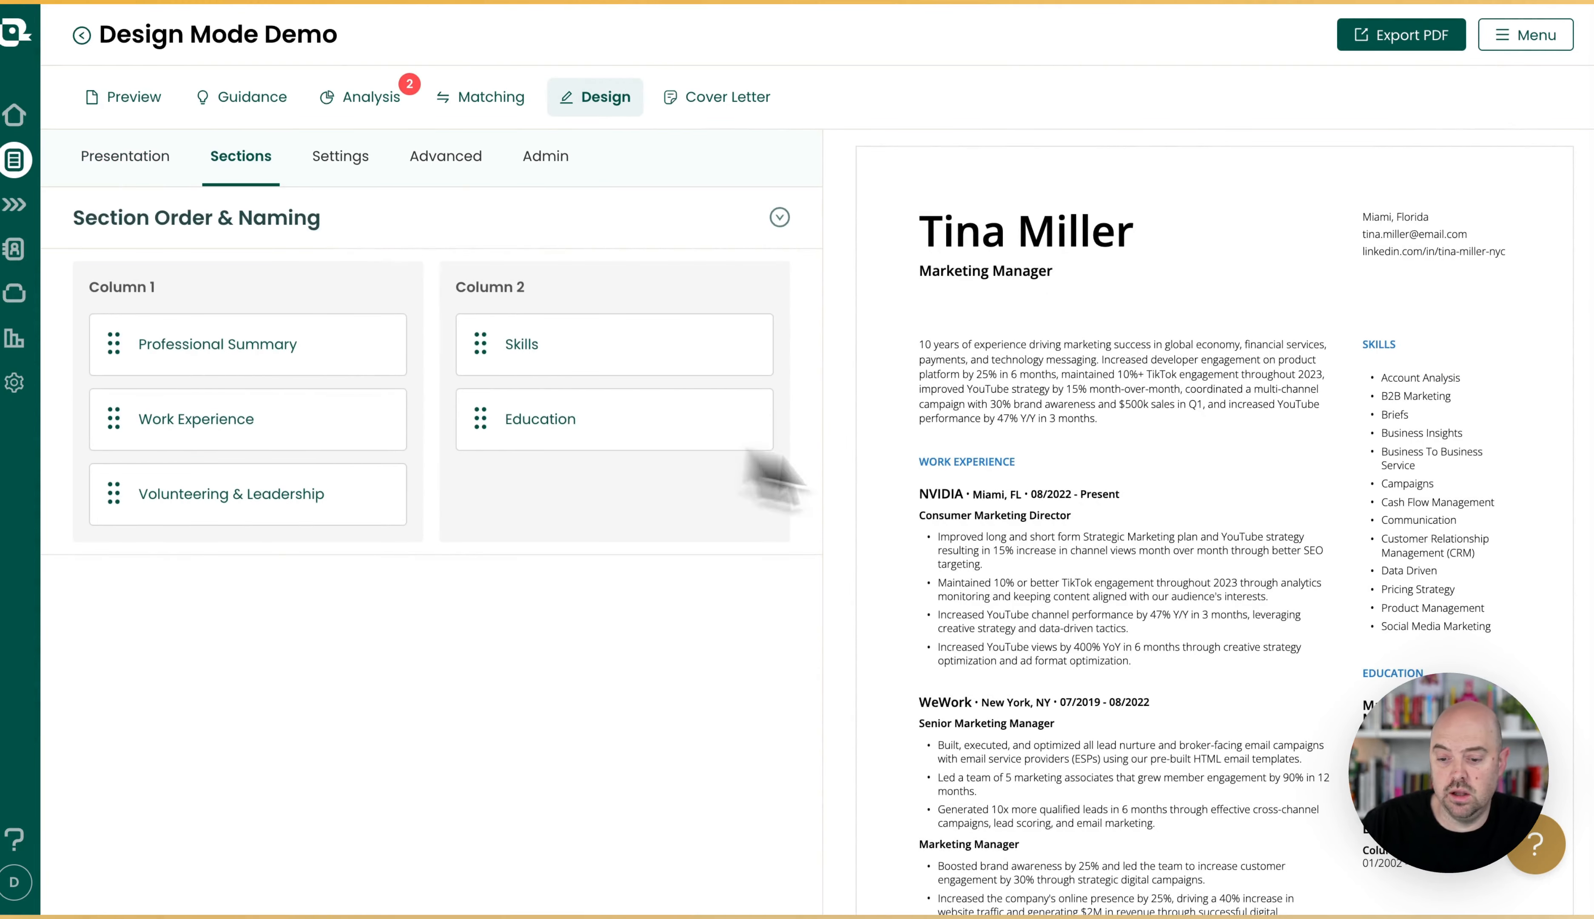
{"action": "scroll", "coordinate": [1113, 545], "scroll_direction": "down", "scroll_amount": 2}
{"action": "left_click_drag", "start_coordinate": [527, 349], "coordinate": [259, 344]}
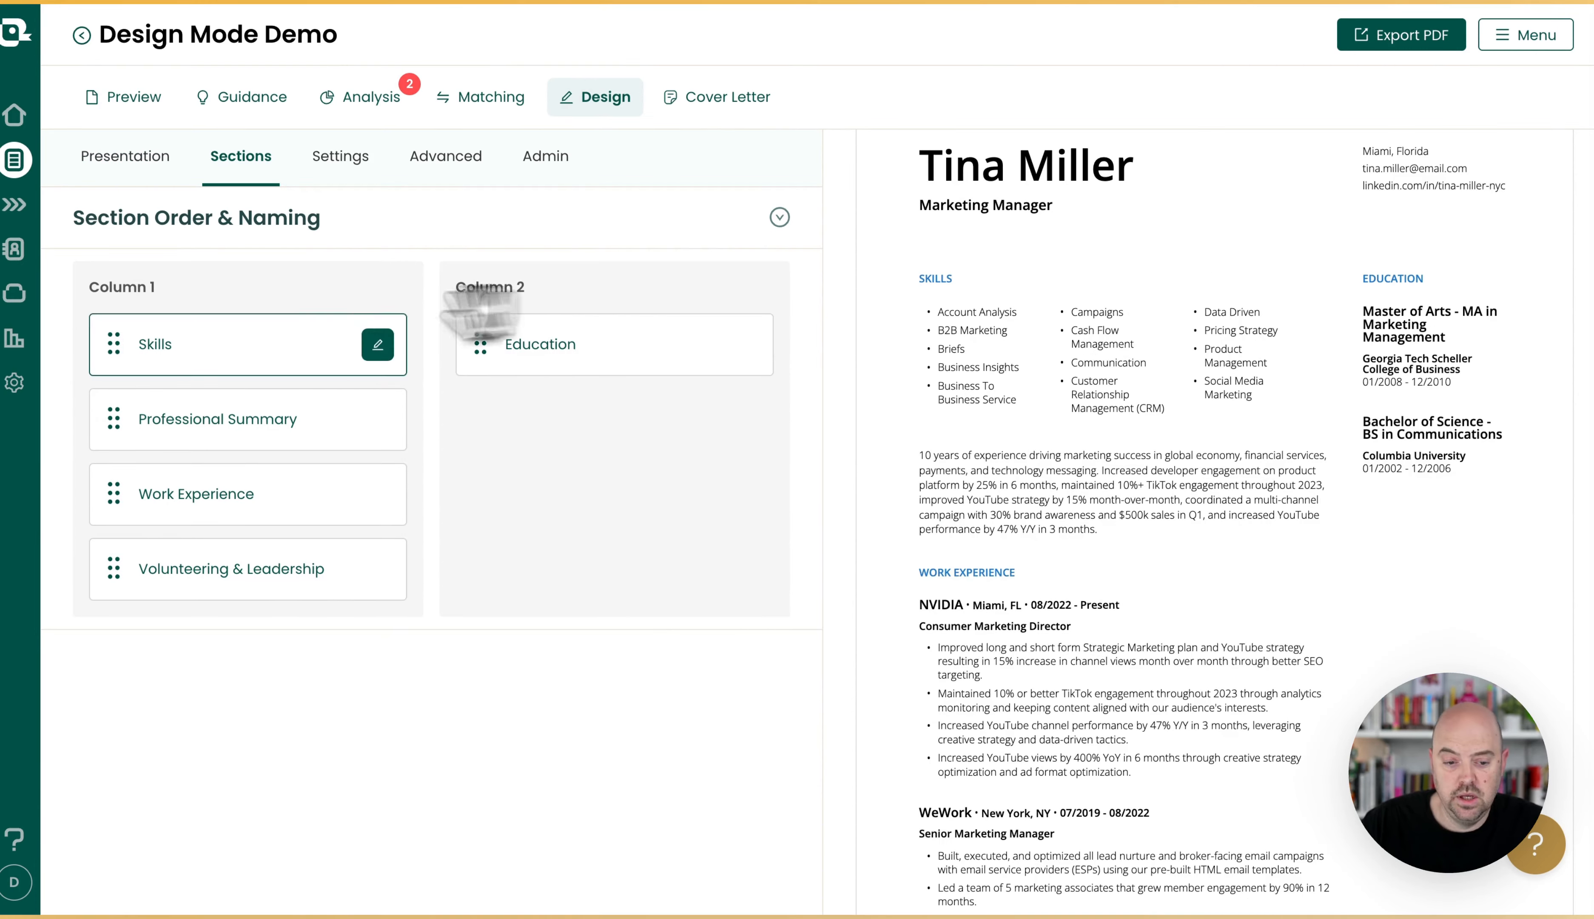
{"action": "left_click_drag", "start_coordinate": [480, 310], "coordinate": [668, 328]}
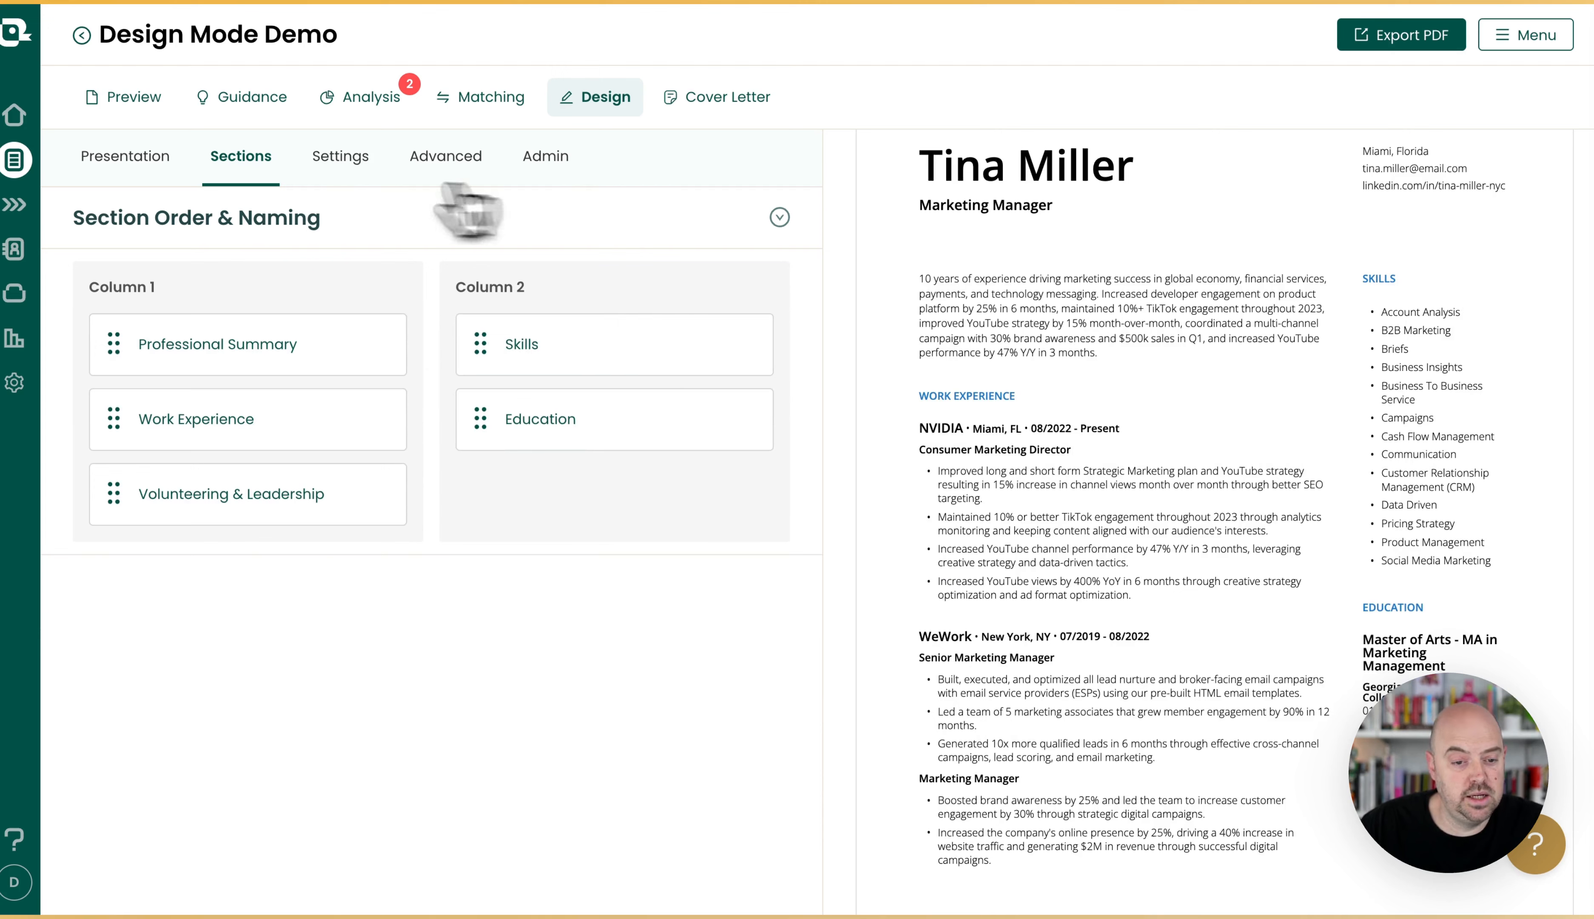
Open the Template Library and preview the bookmarked templates with underlined section titles, side section labels, and a separate contact column.
{"action": "left_click", "coordinate": [144, 158]}
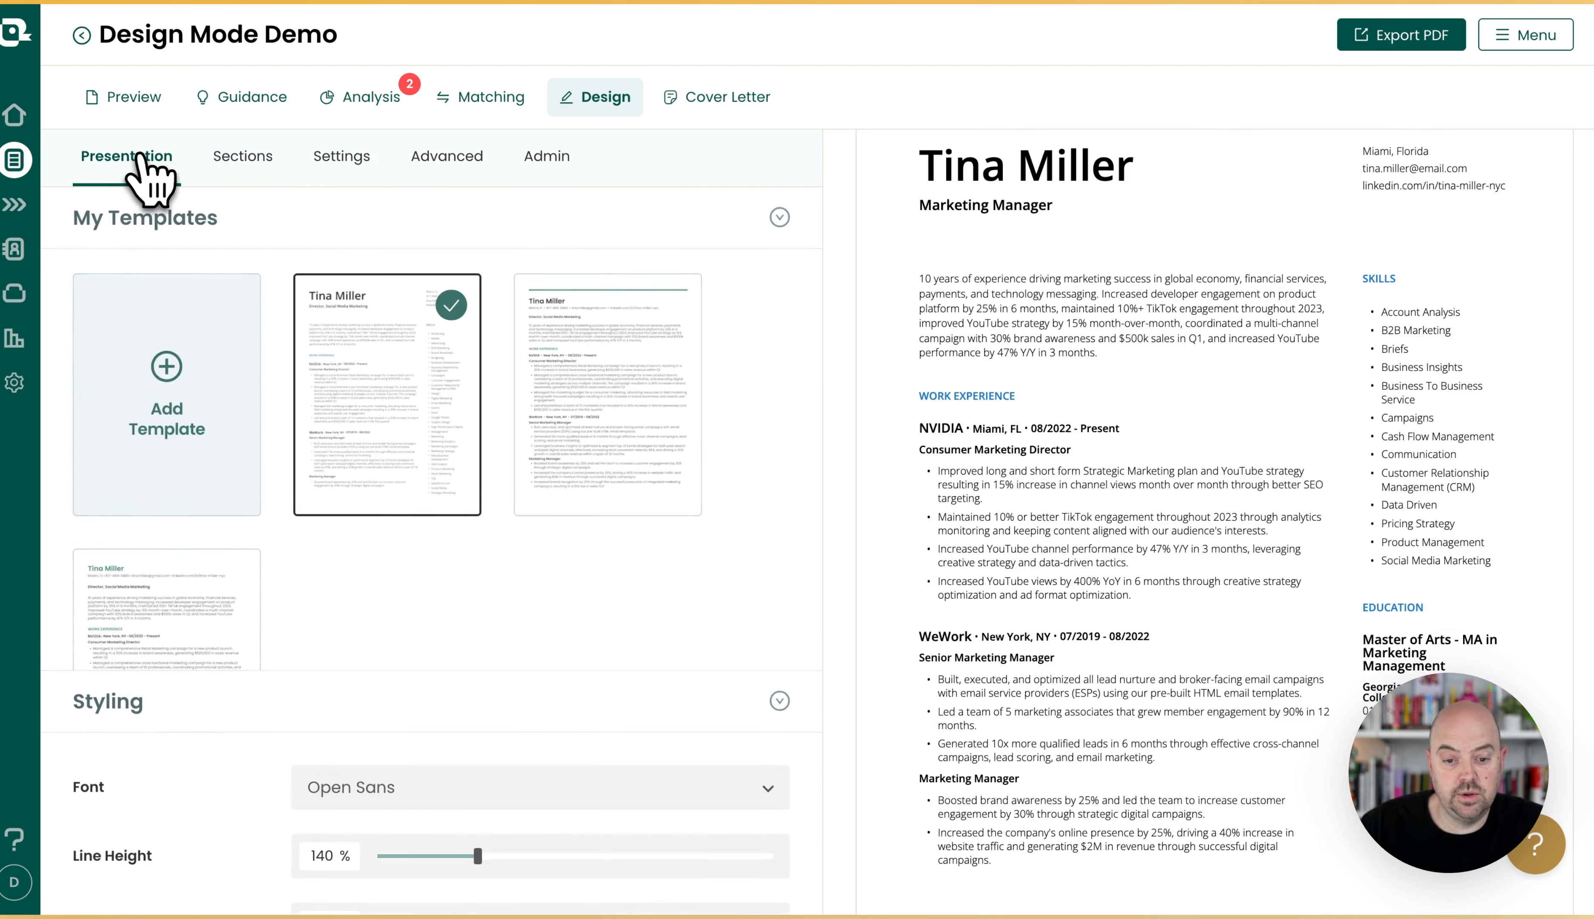
{"action": "left_click", "coordinate": [190, 374]}
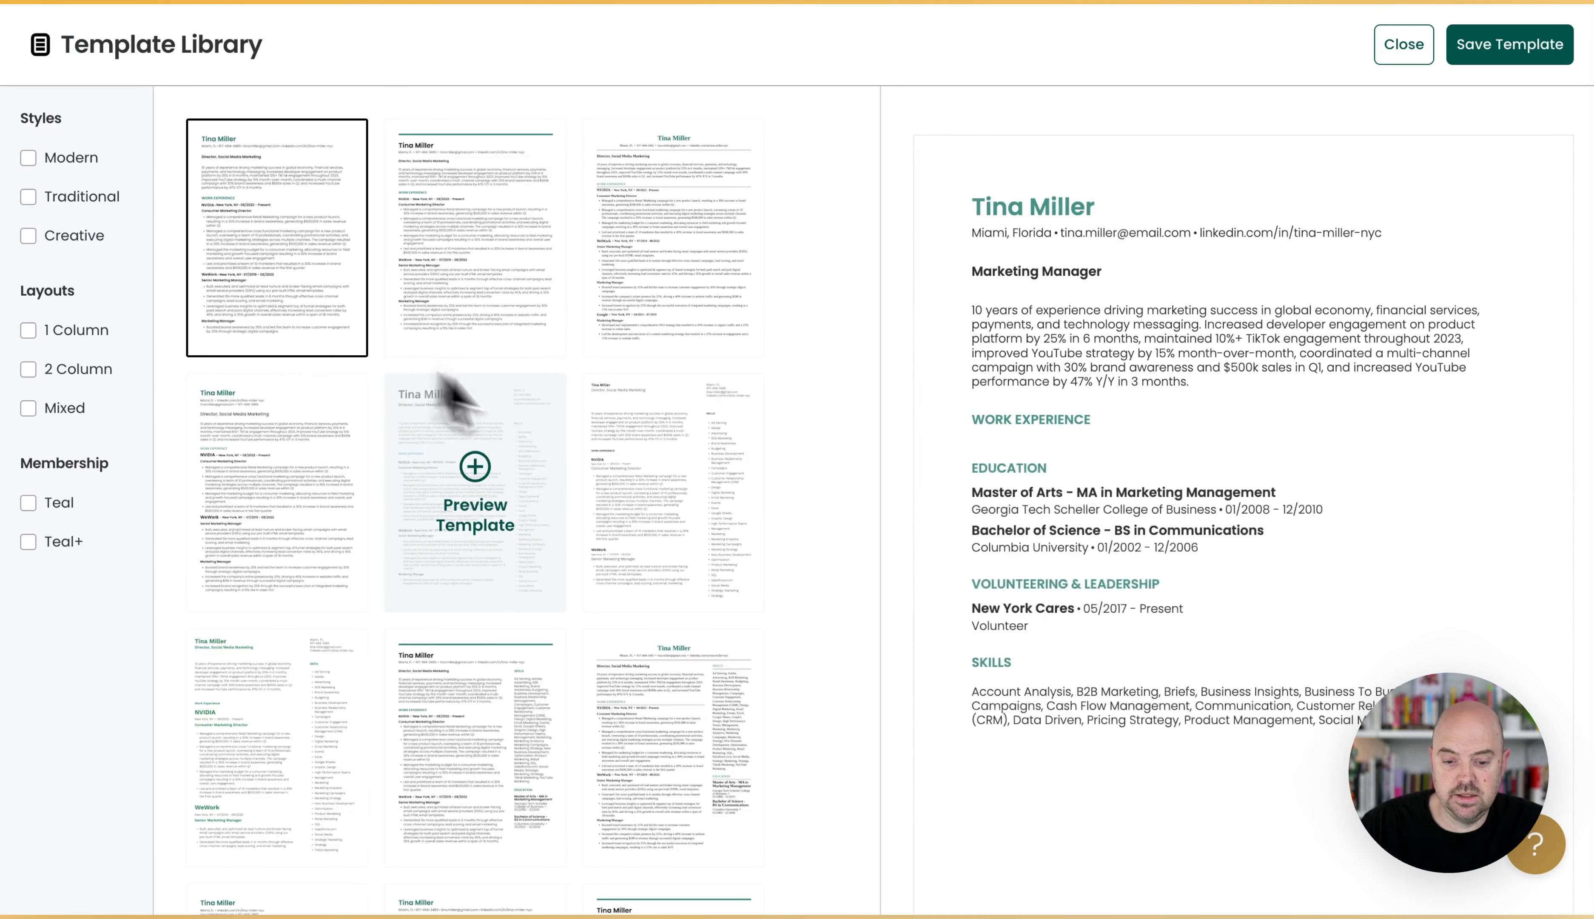
{"action": "scroll", "coordinate": [541, 473], "scroll_direction": "down", "scroll_amount": 10}
{"action": "left_click", "coordinate": [714, 459]}
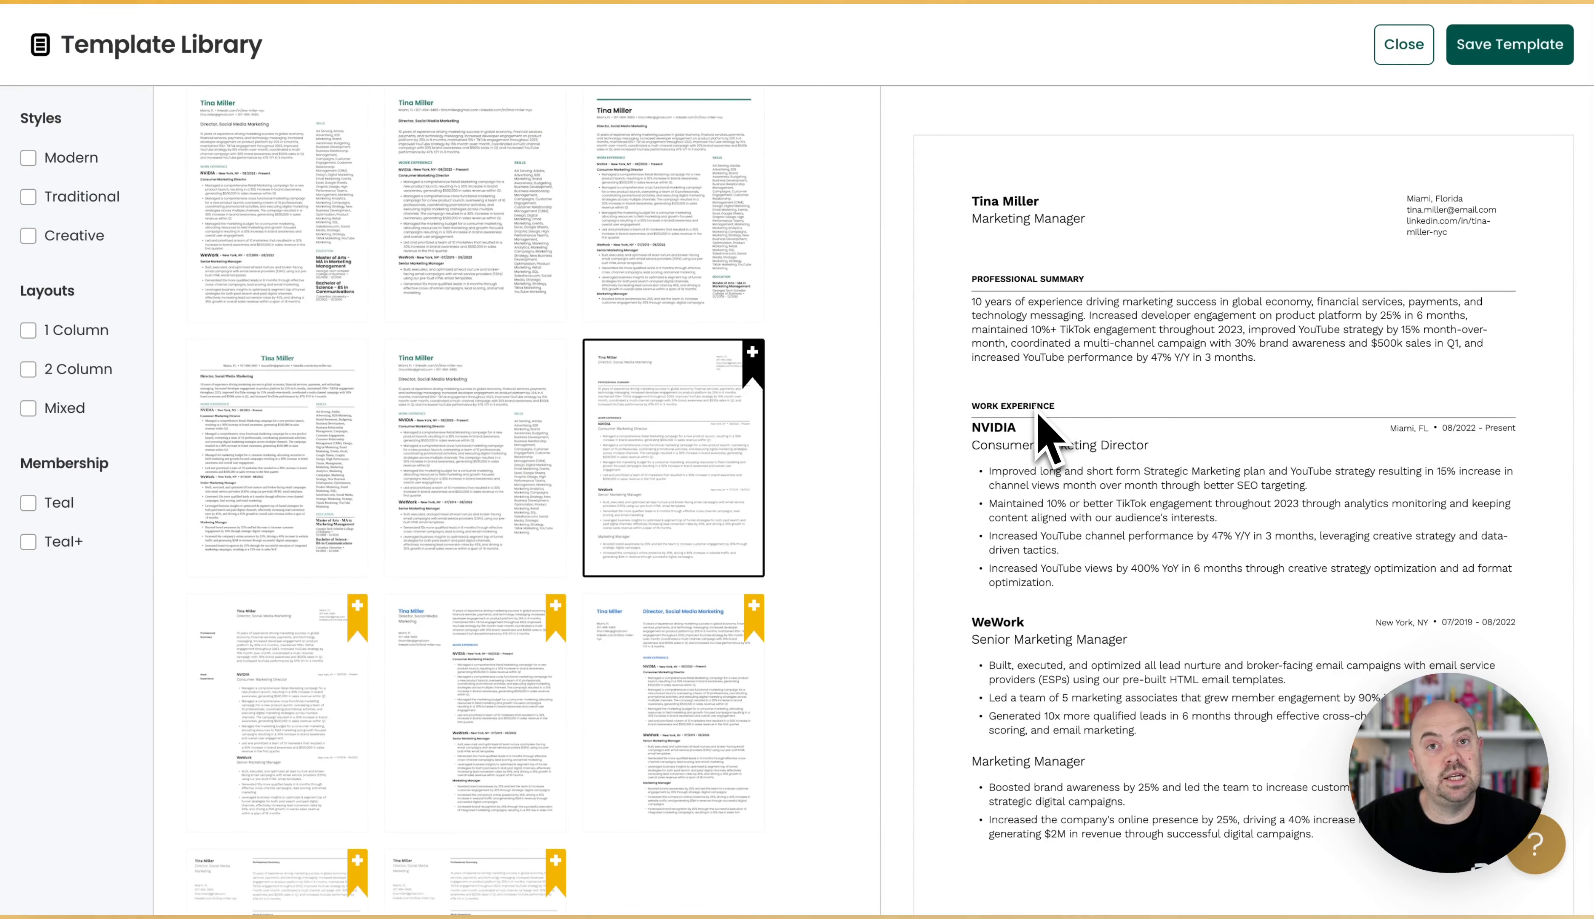
{"action": "scroll", "coordinate": [712, 505], "scroll_direction": "down", "scroll_amount": 2}
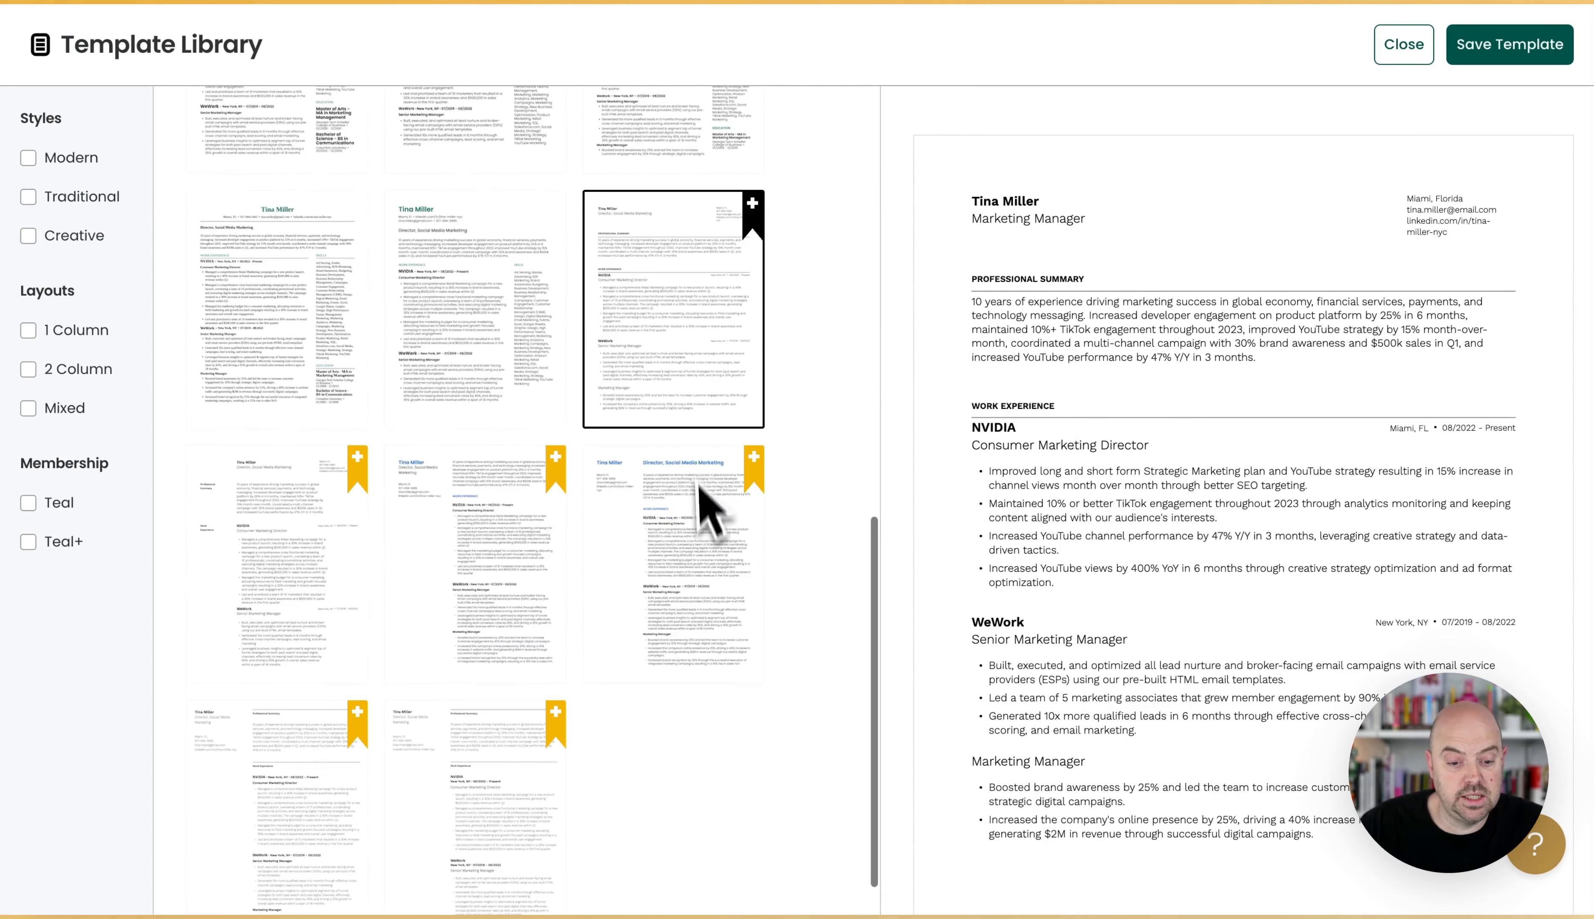
{"action": "left_click", "coordinate": [316, 513]}
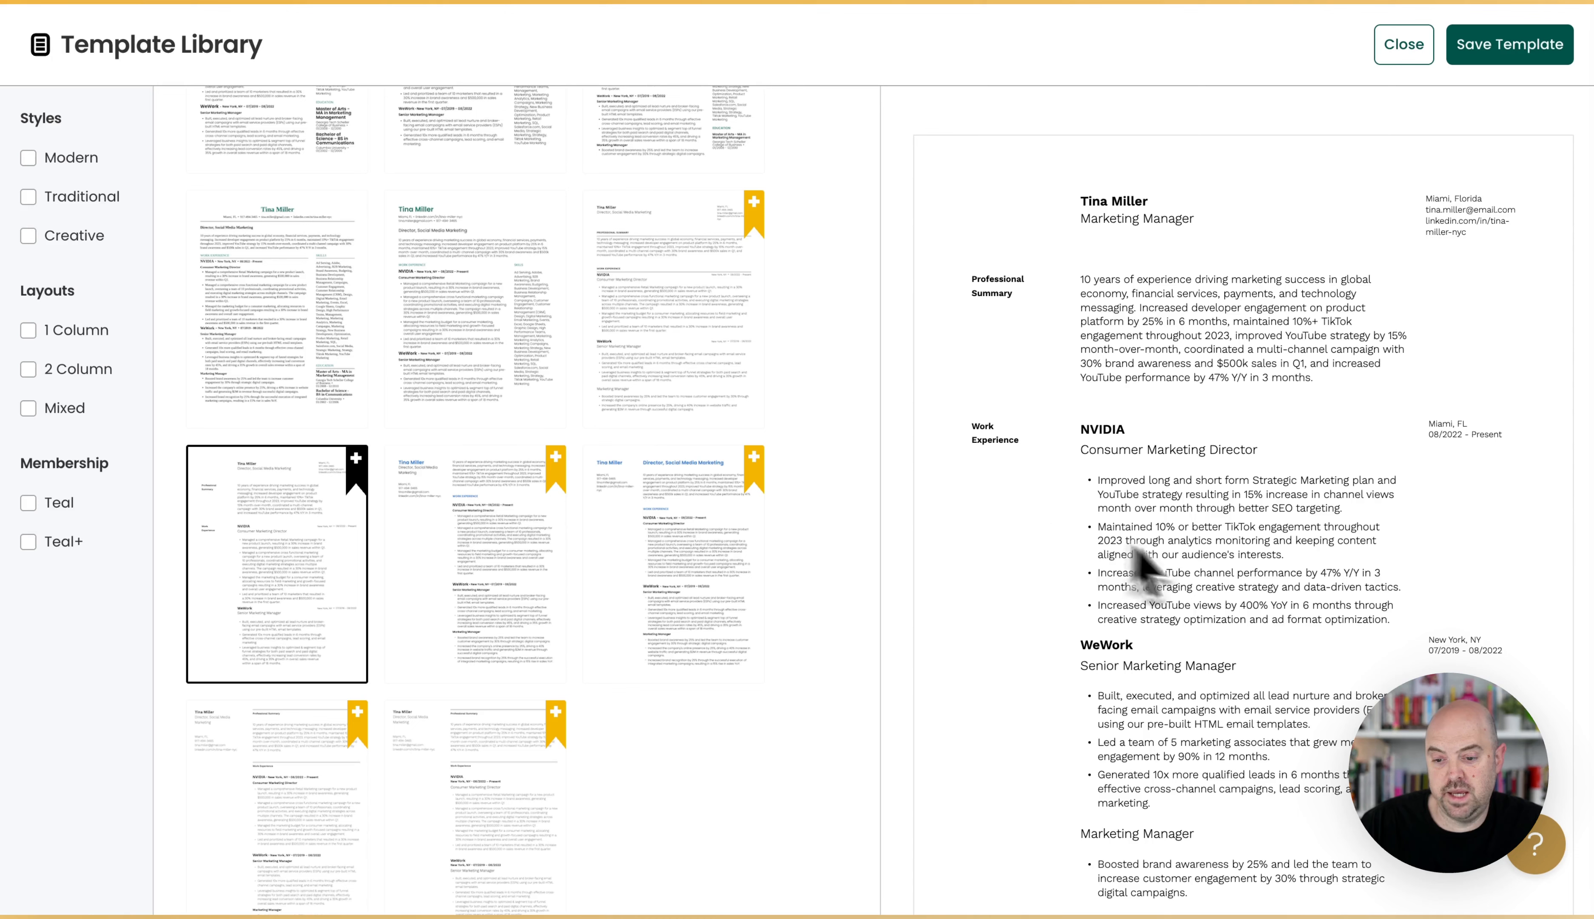
{"action": "left_click", "coordinate": [335, 770]}
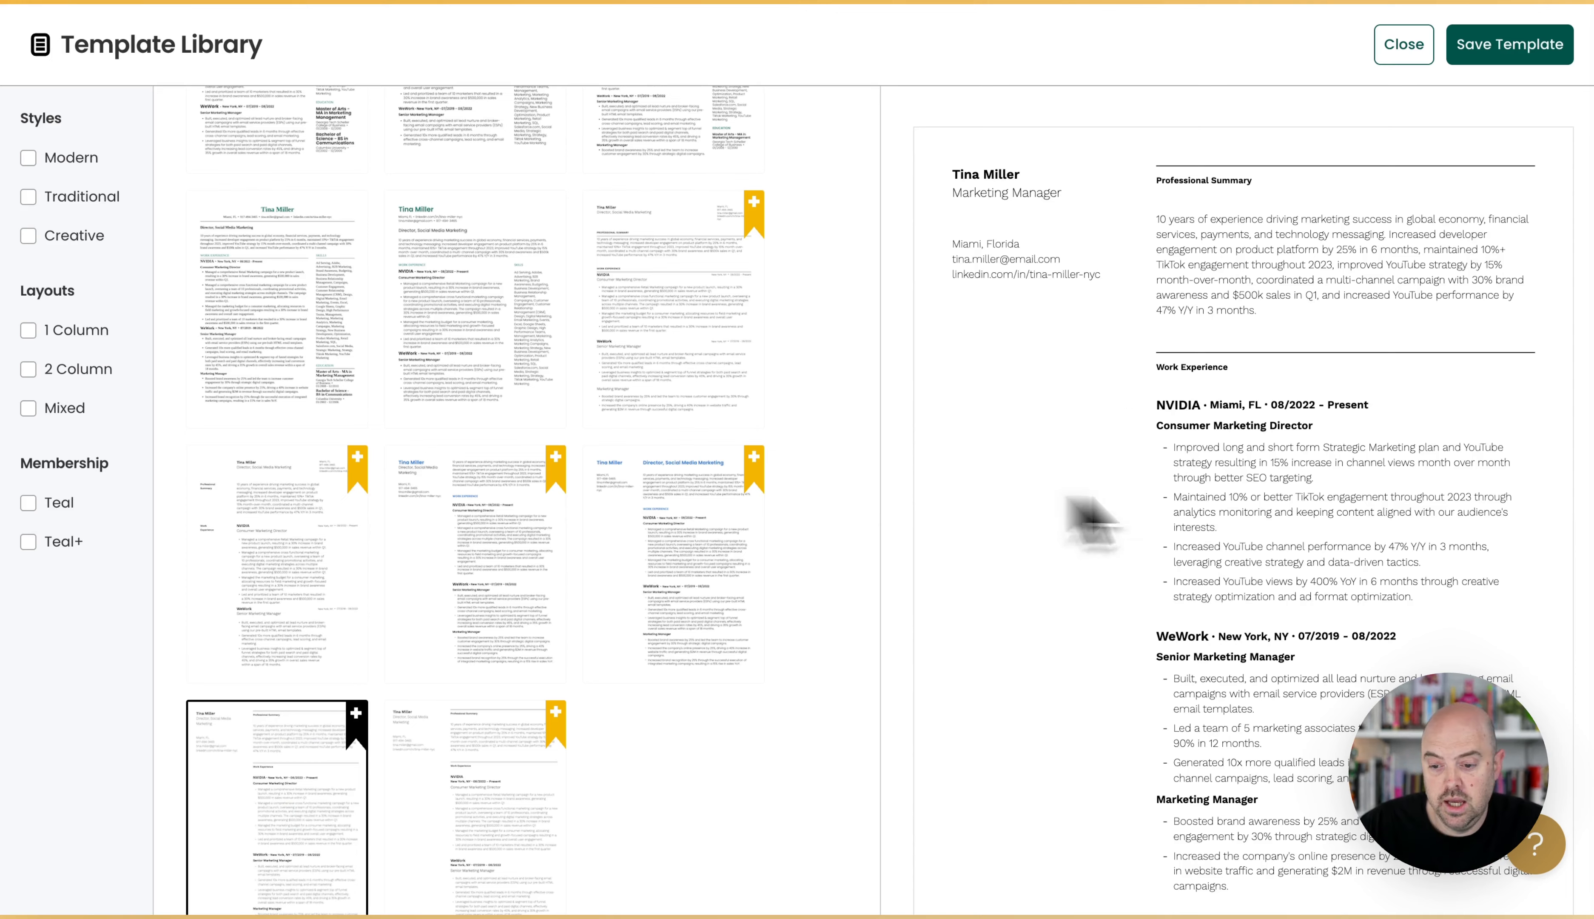
{"action": "left_click", "coordinate": [516, 788]}
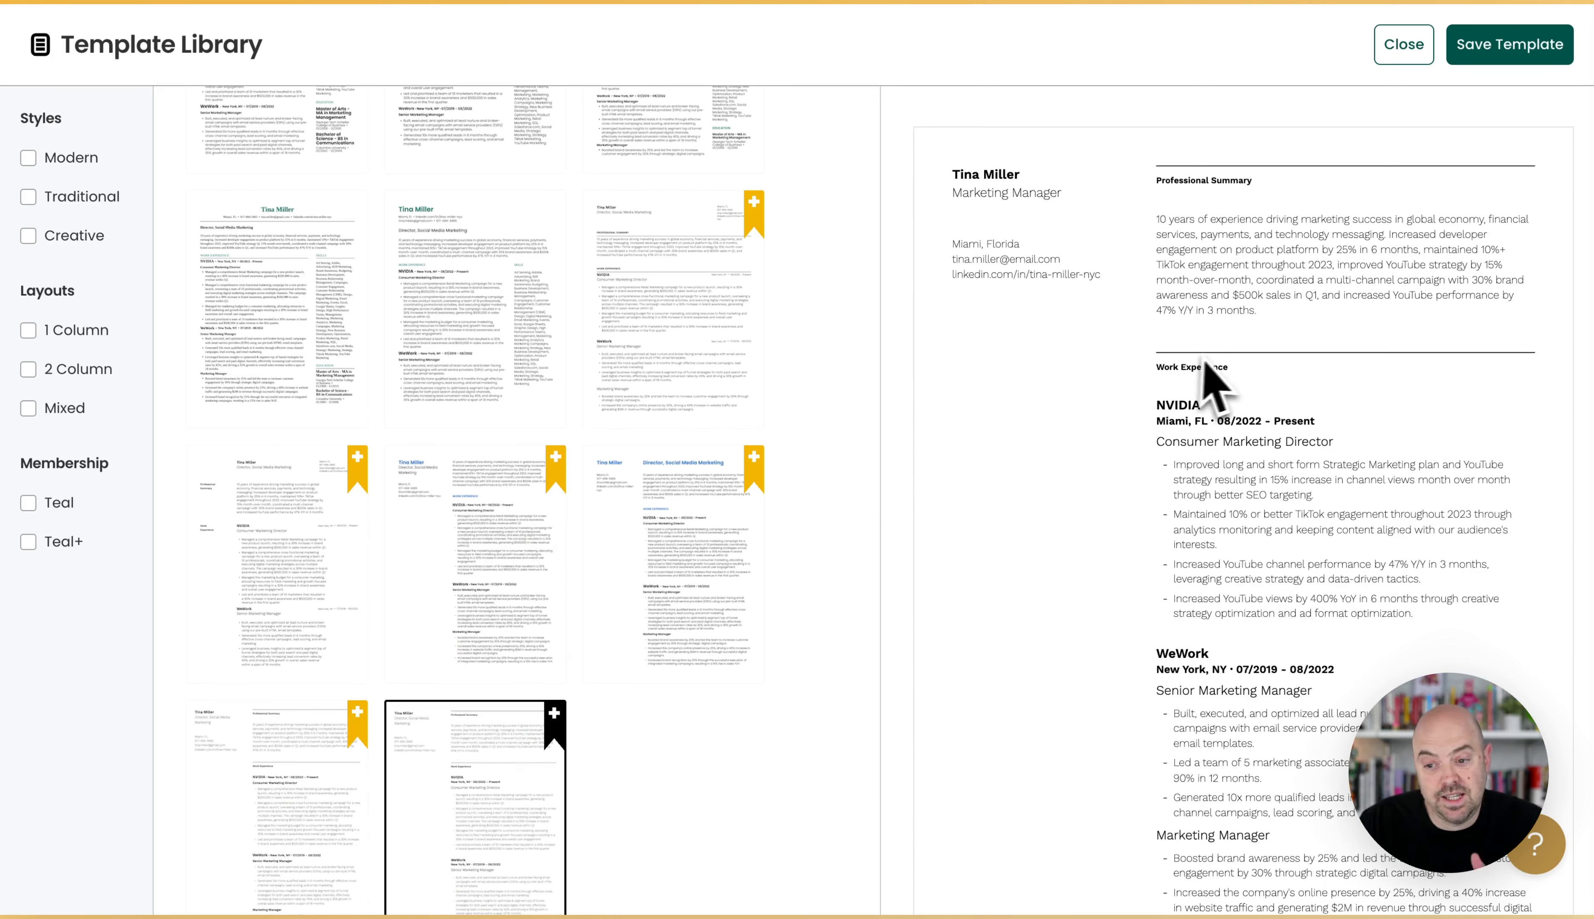
Choose the bookmarked full-width template with underlined all-caps section titles and save it to the resume's templates.
{"action": "left_click", "coordinate": [702, 344]}
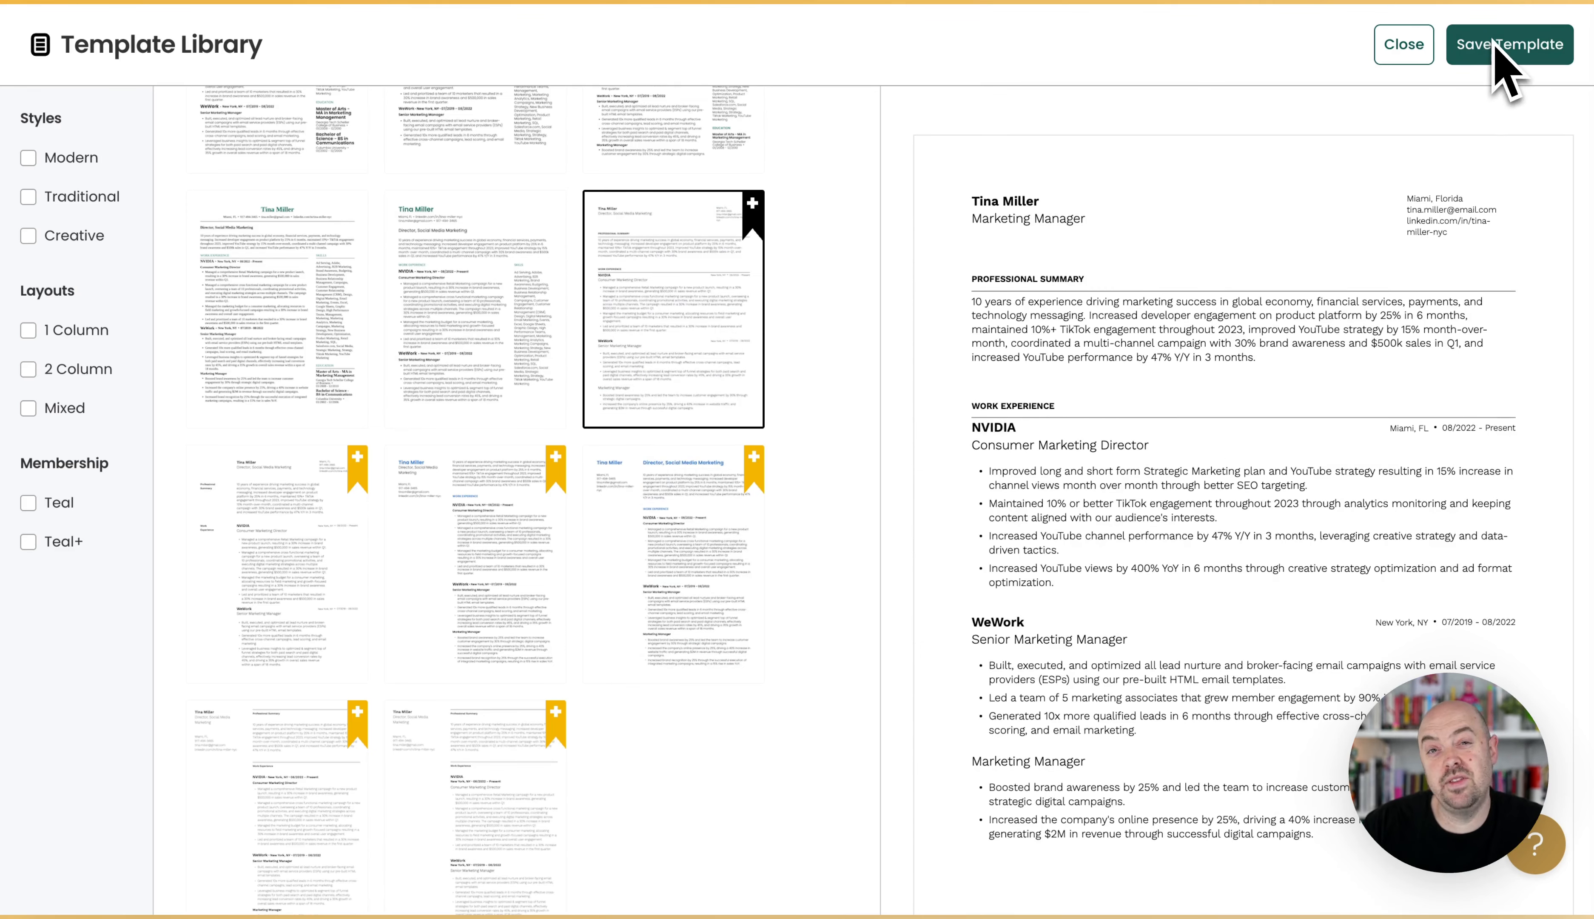
{"action": "scroll", "coordinate": [636, 394], "scroll_direction": "up", "scroll_amount": 1}
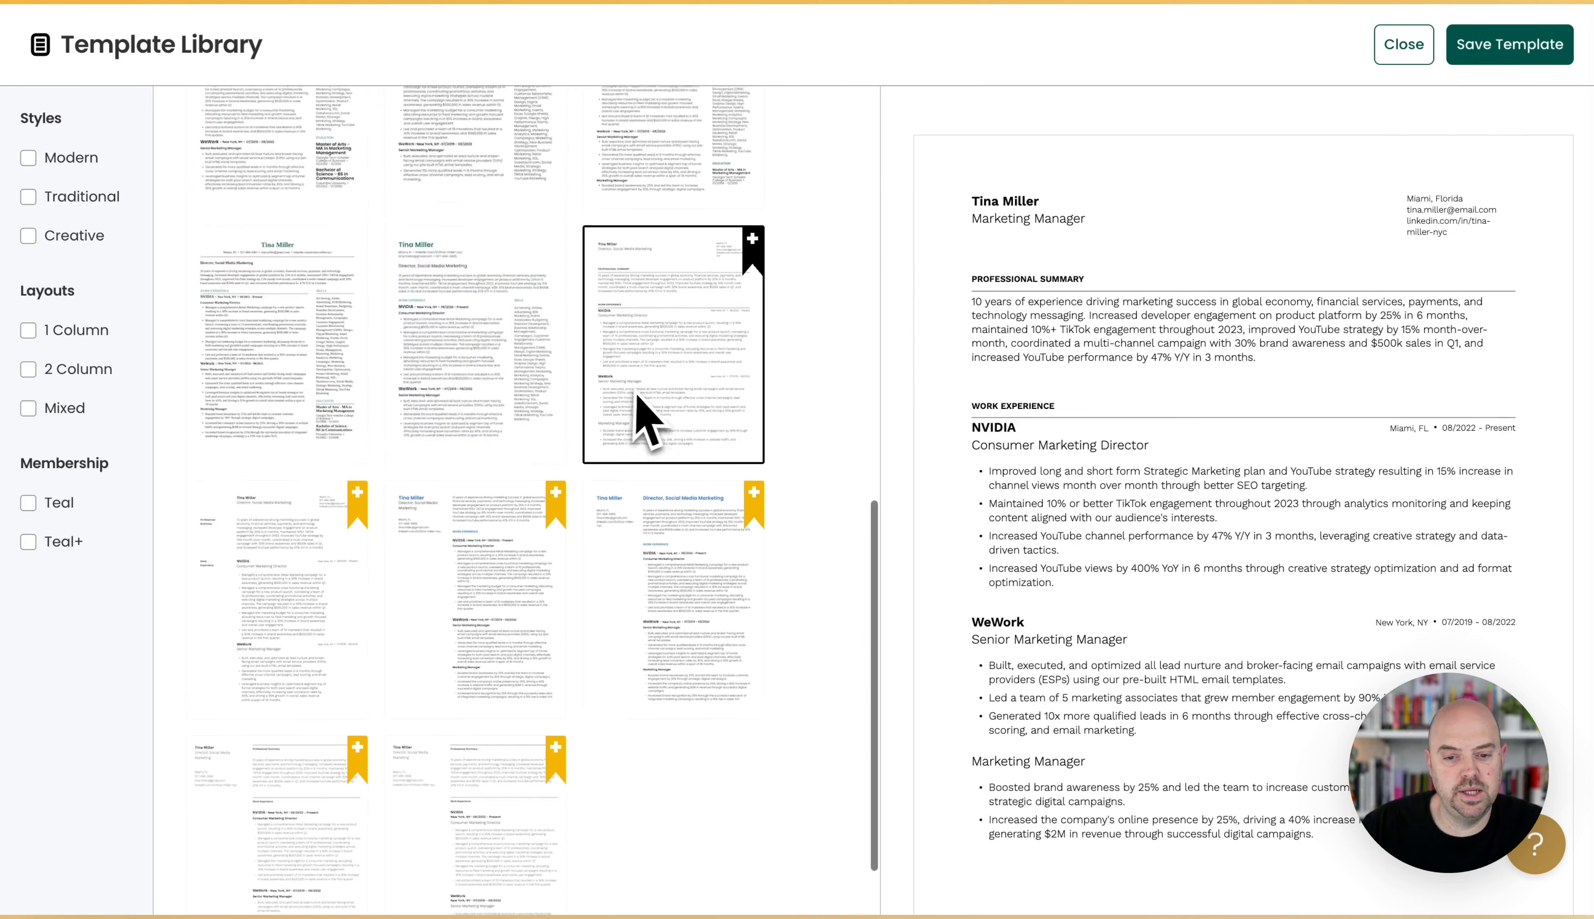
{"action": "left_click", "coordinate": [1461, 50]}
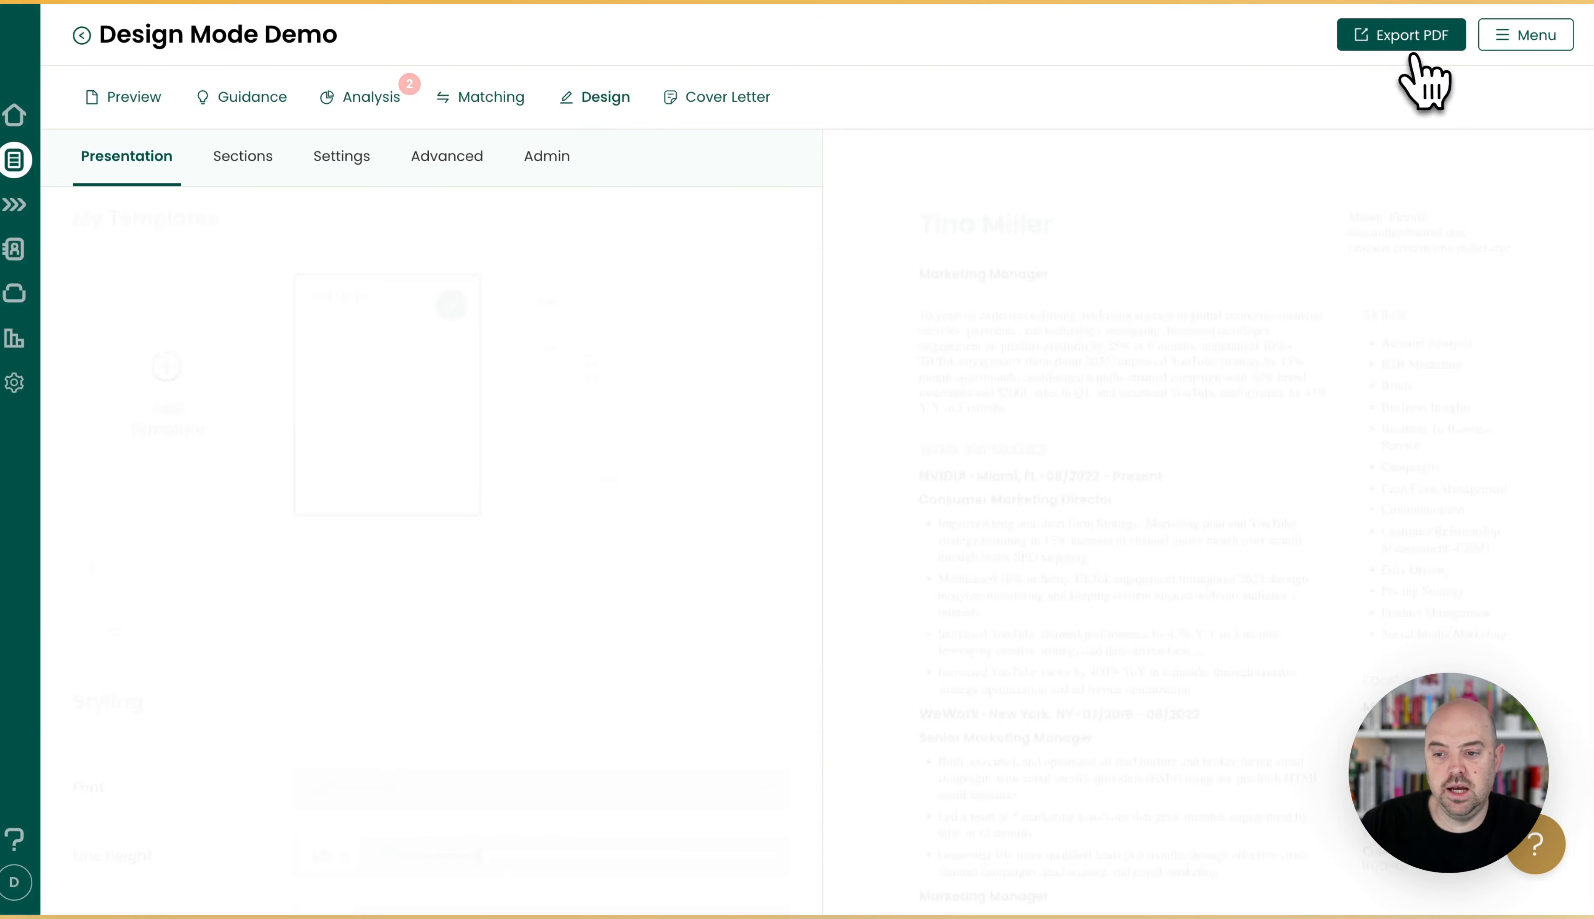